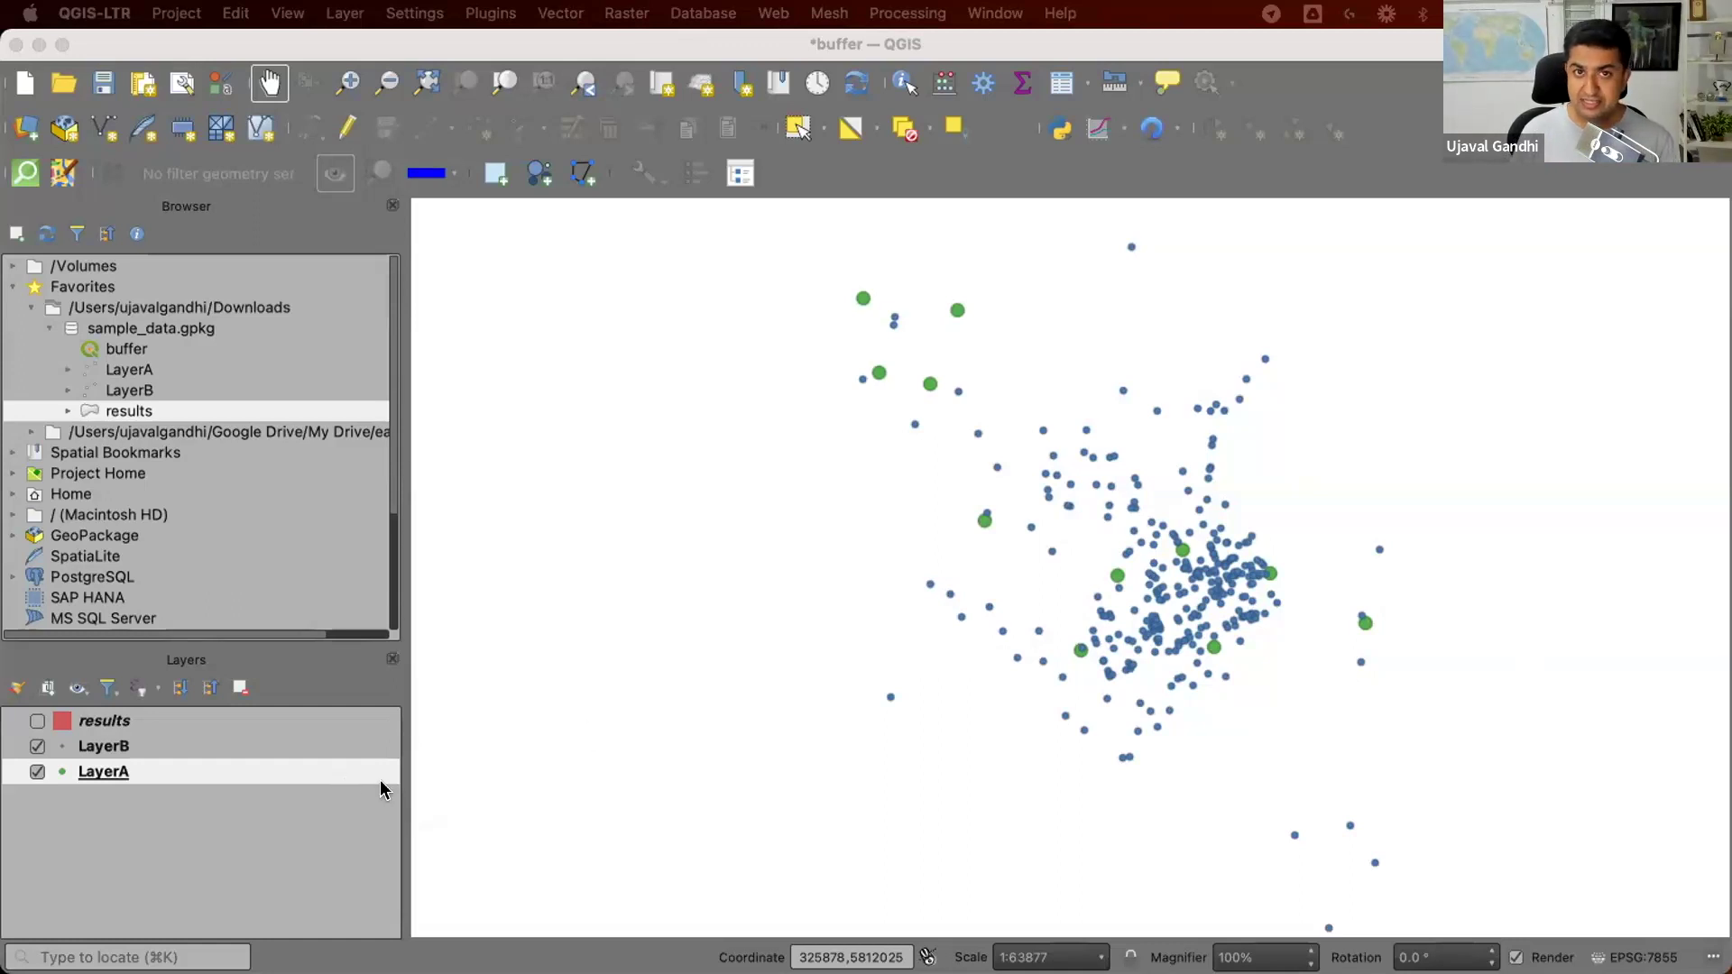
Step: Briefly hide the LayerB points to view LayerA alone, then show them again
click(32, 750)
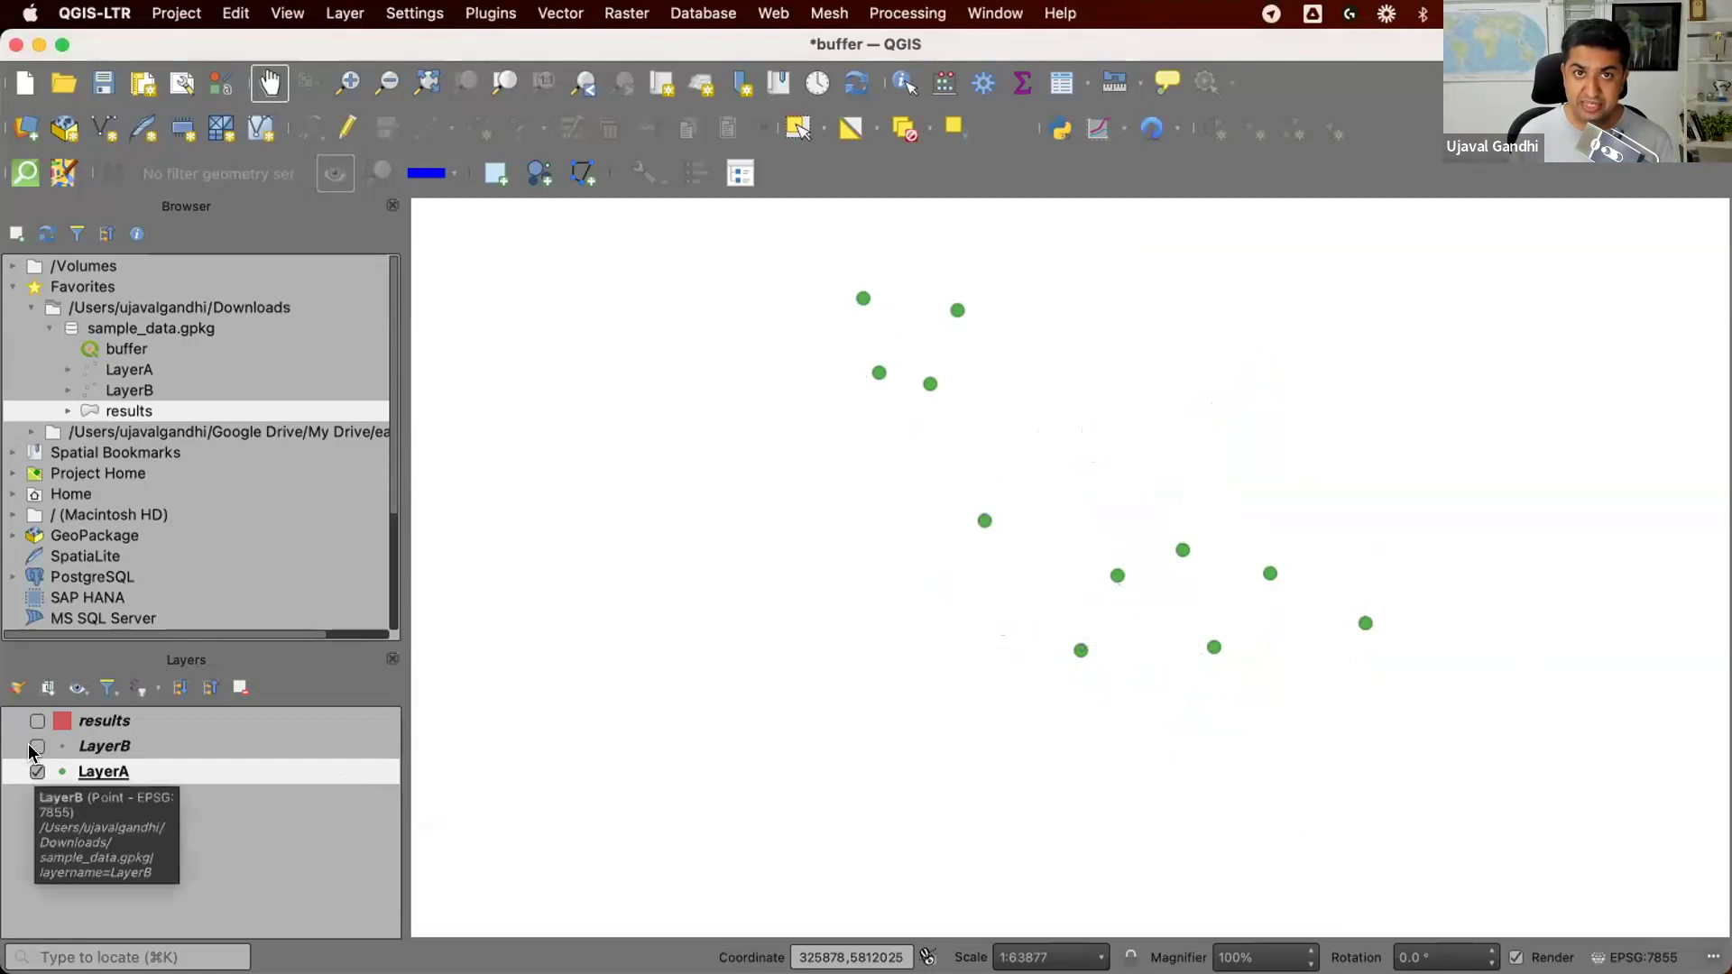
click(36, 748)
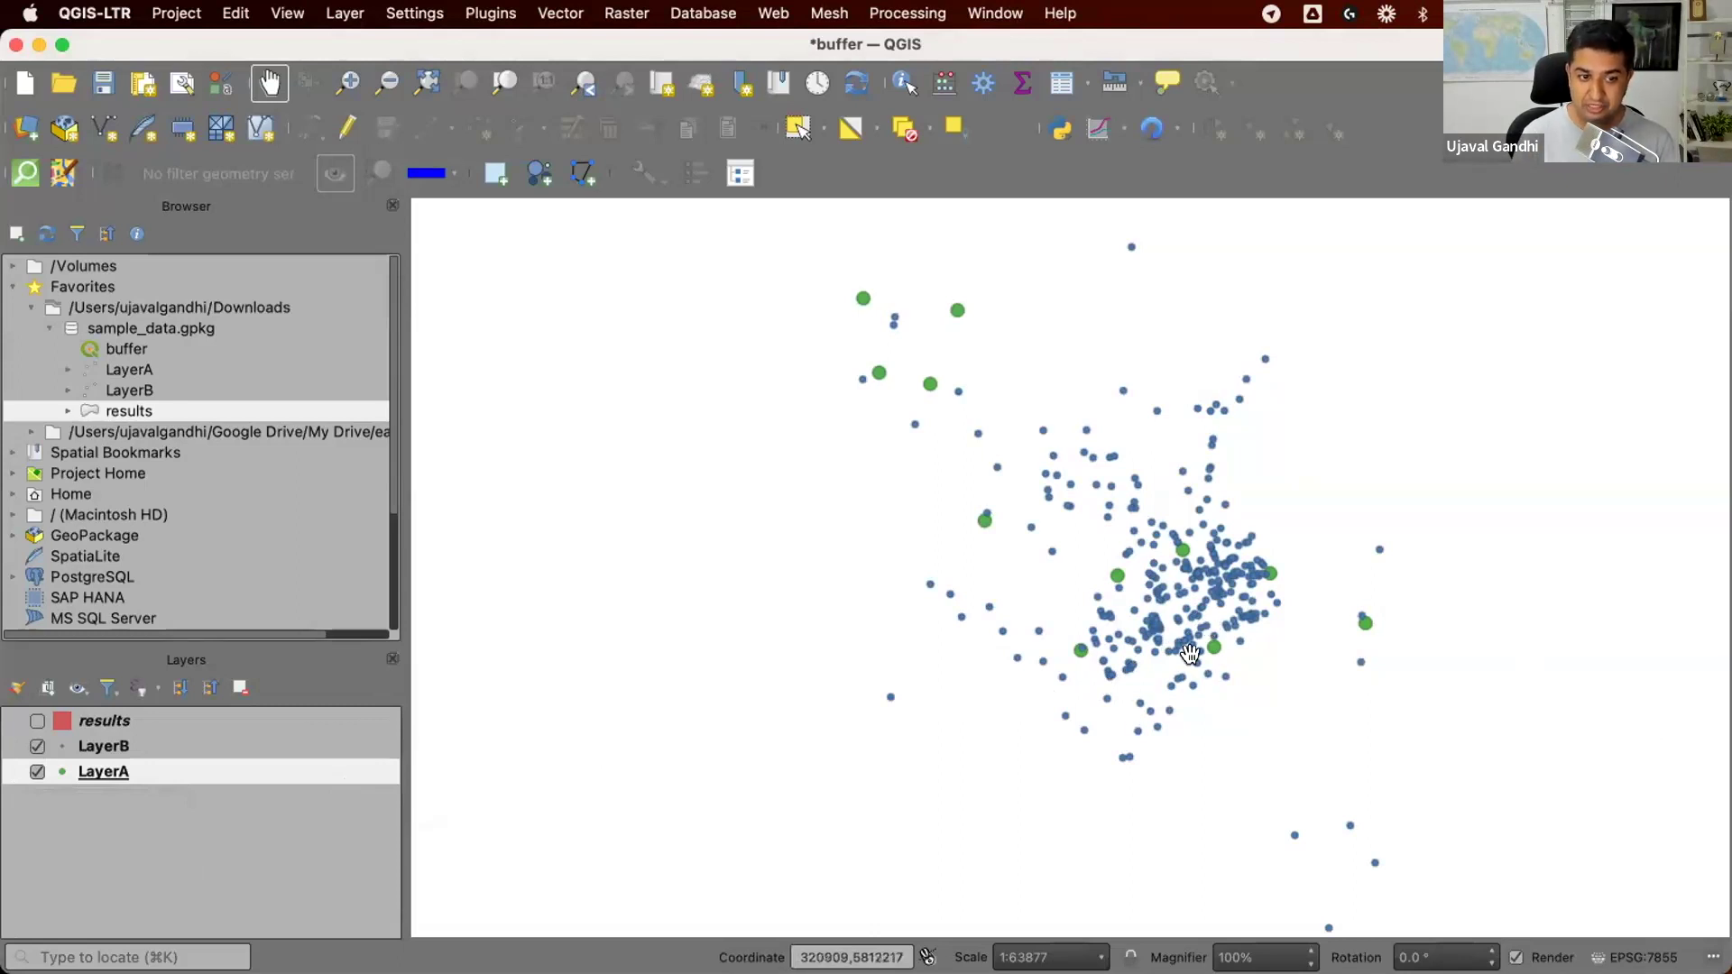
scroll(1189, 654, up, 2)
scroll(1189, 654, down, 1)
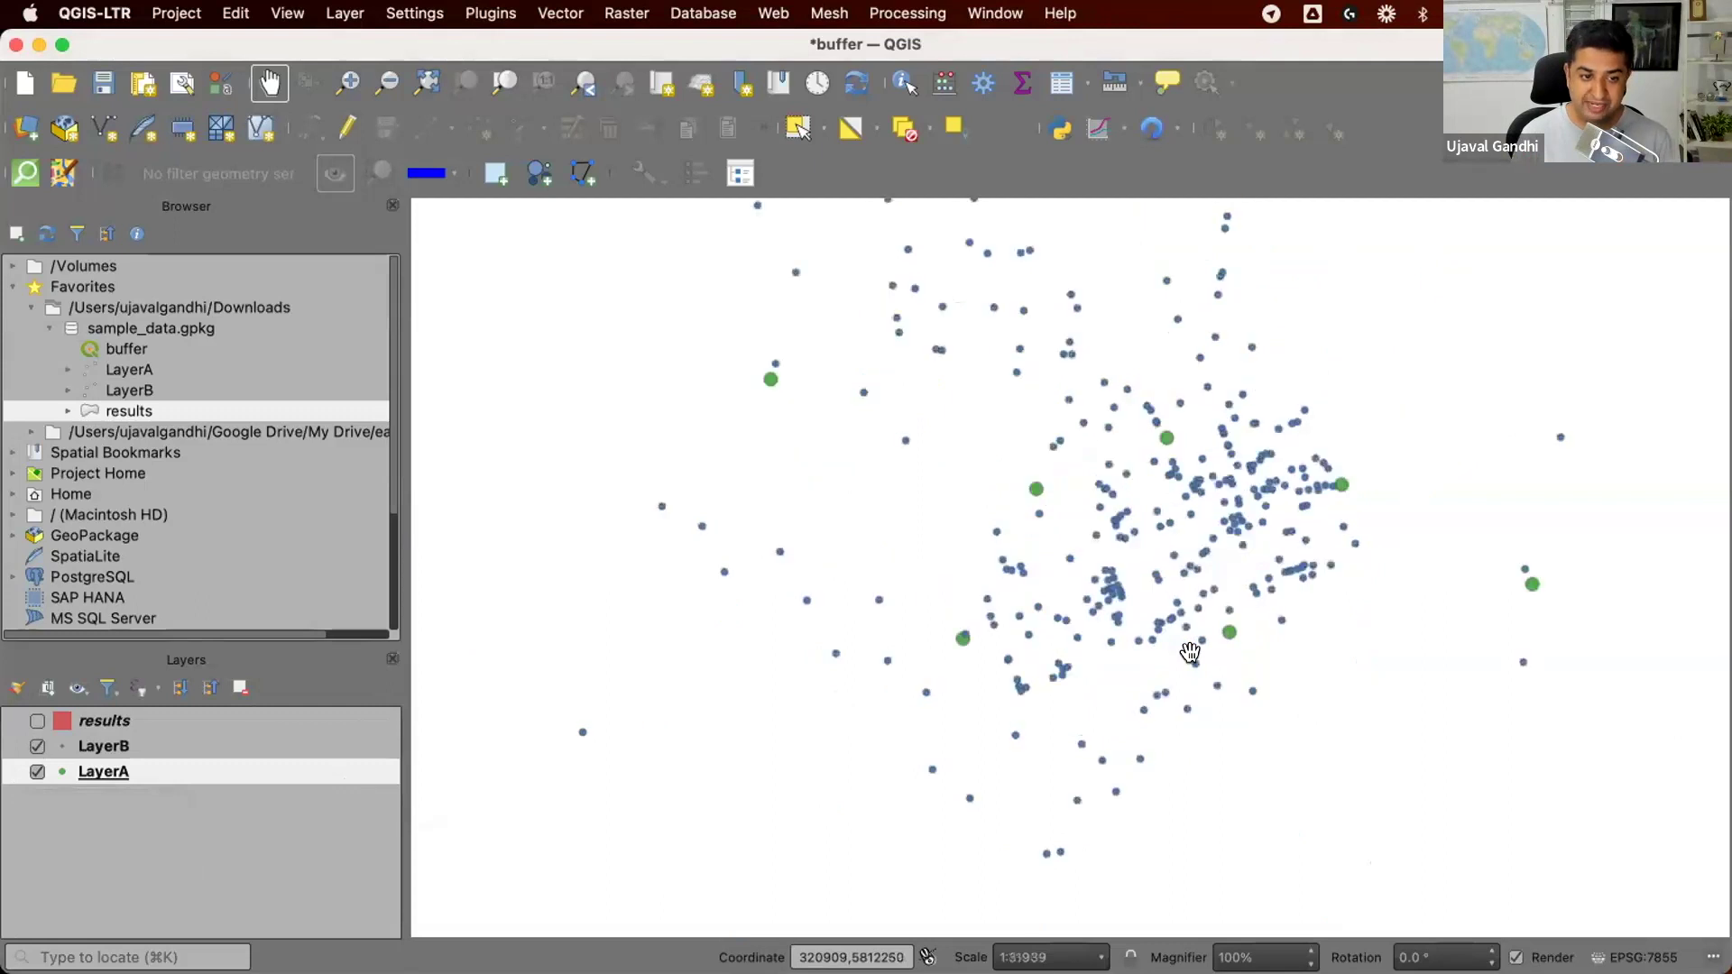
Step: Switch on the results layer and pan and zoom around the red buffer circles
click(37, 721)
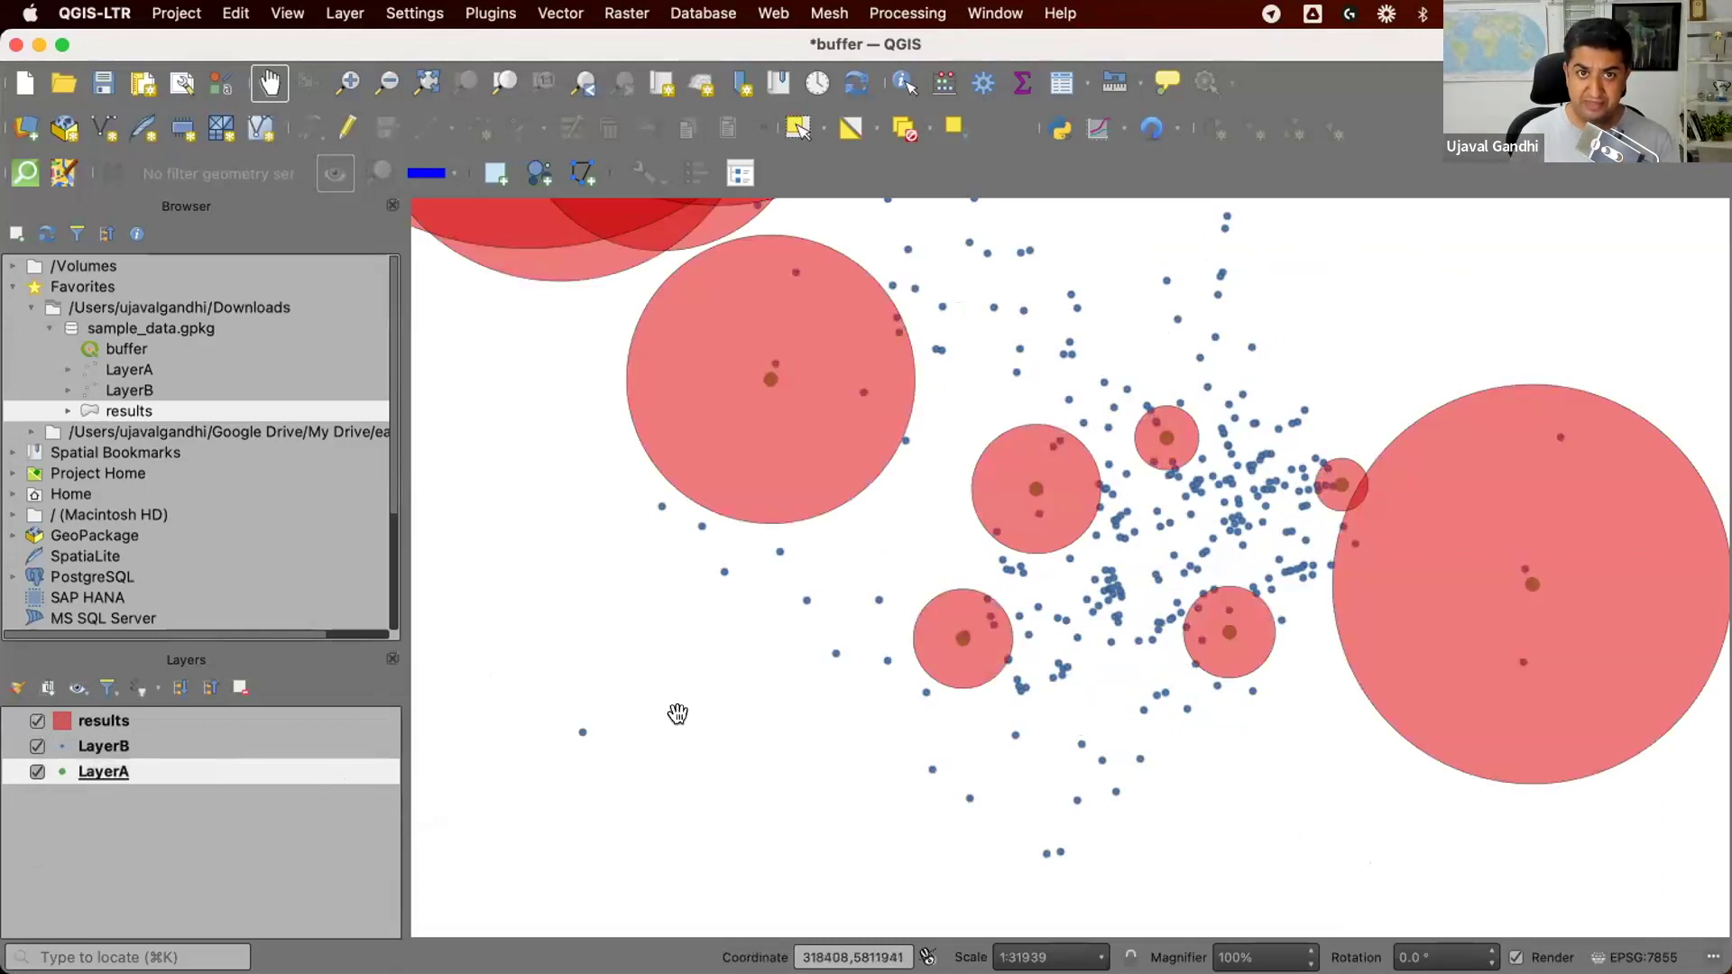
scroll(1519, 588, up, 1)
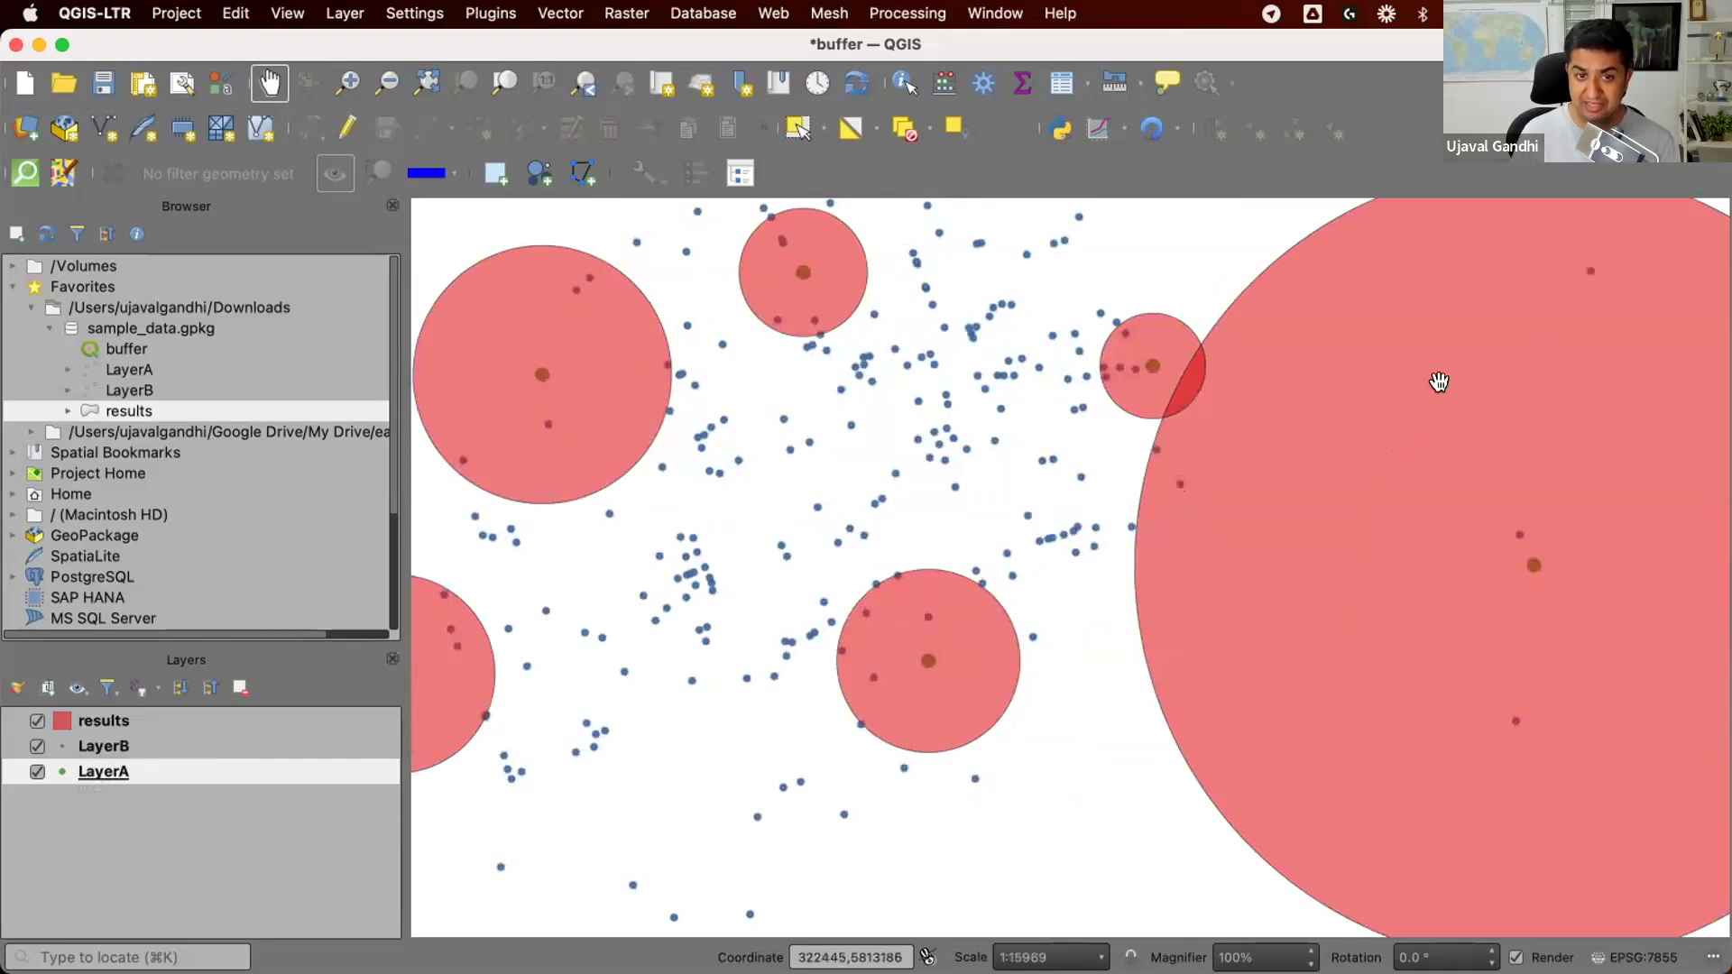
drag(1552, 656, 1460, 665)
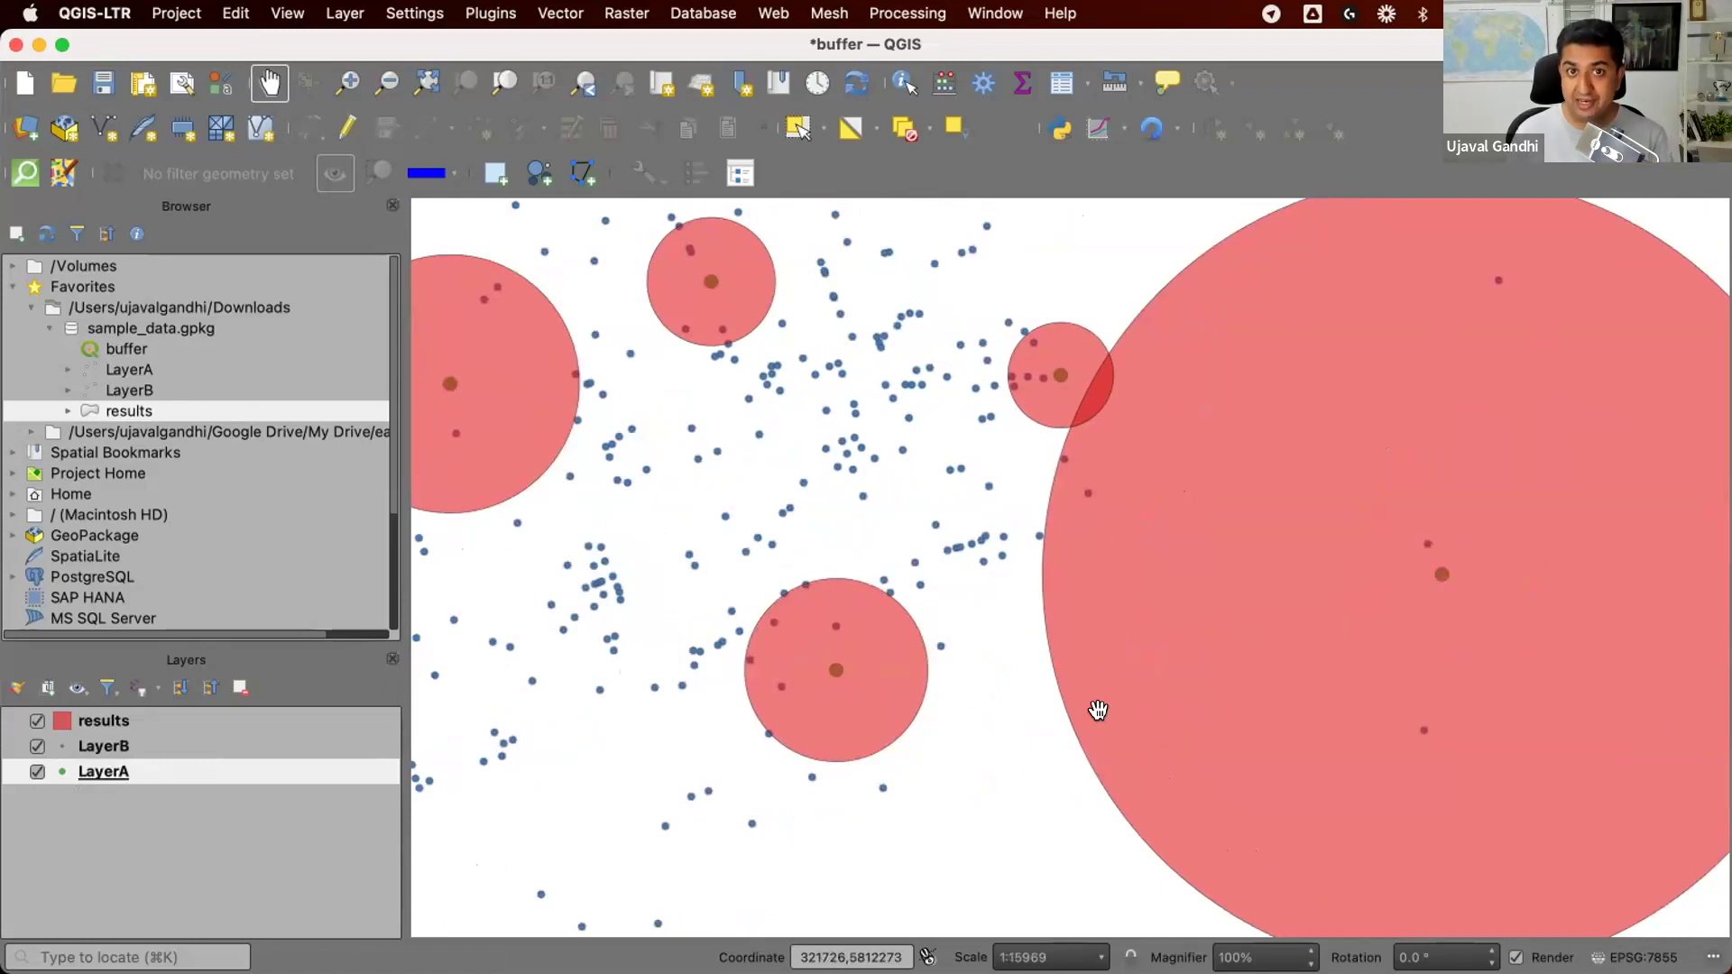
drag(1098, 710, 1261, 707)
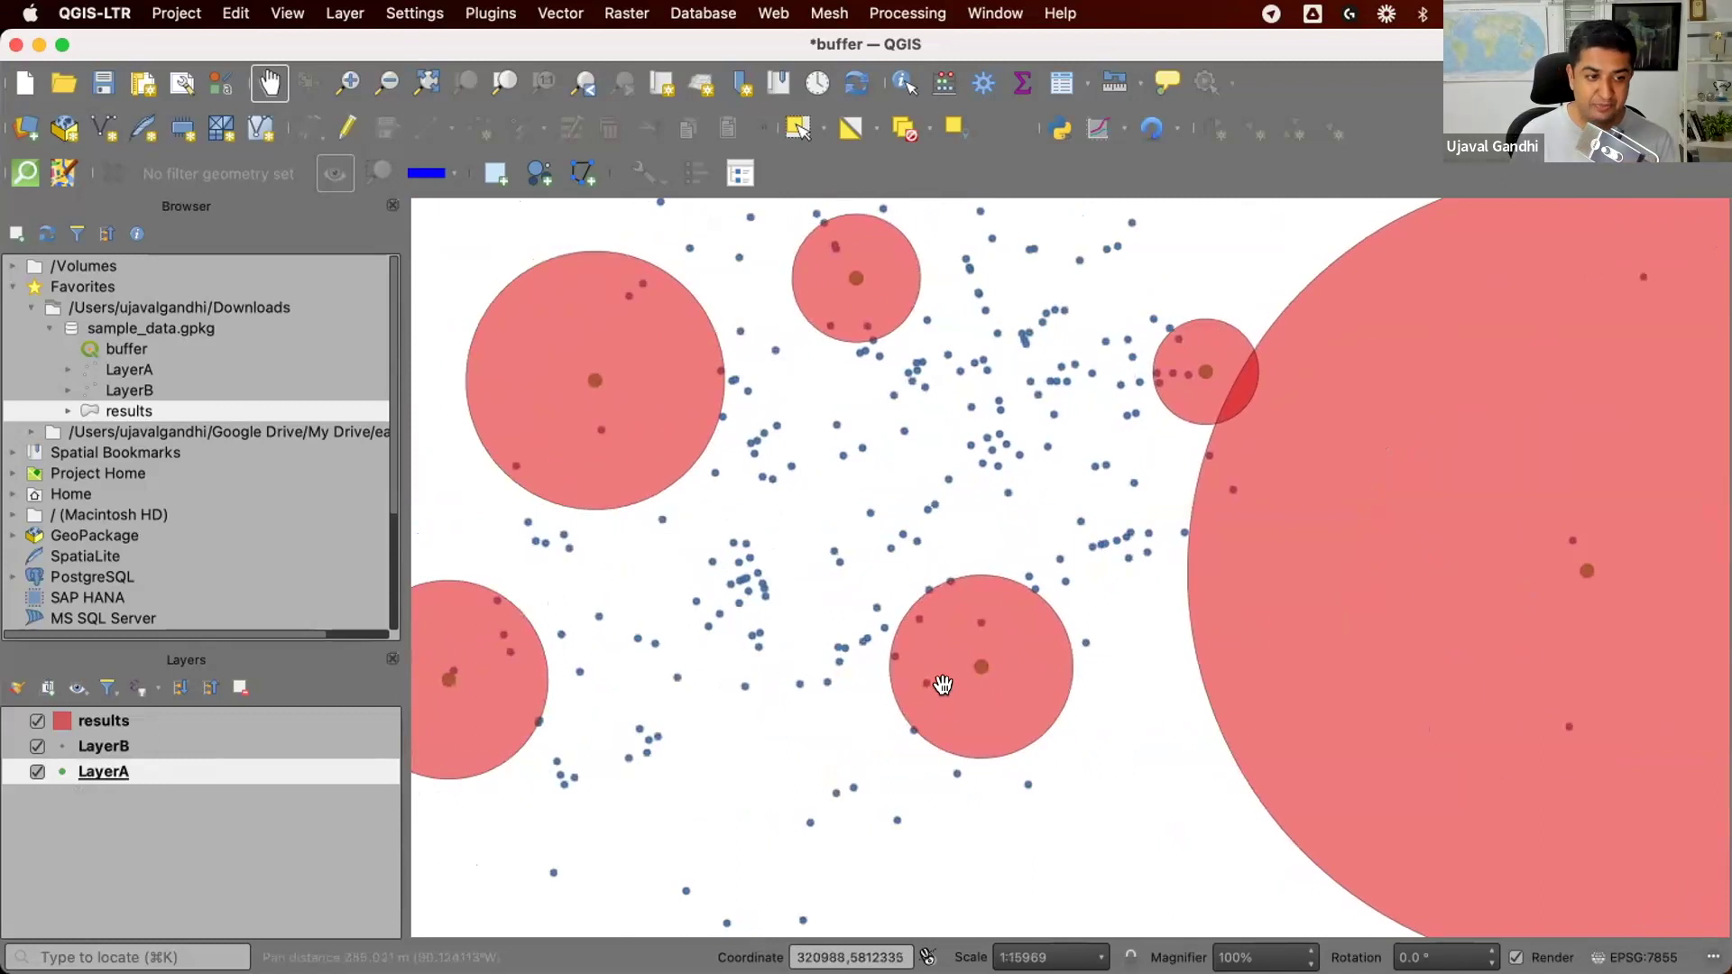
scroll(943, 686, up, 1)
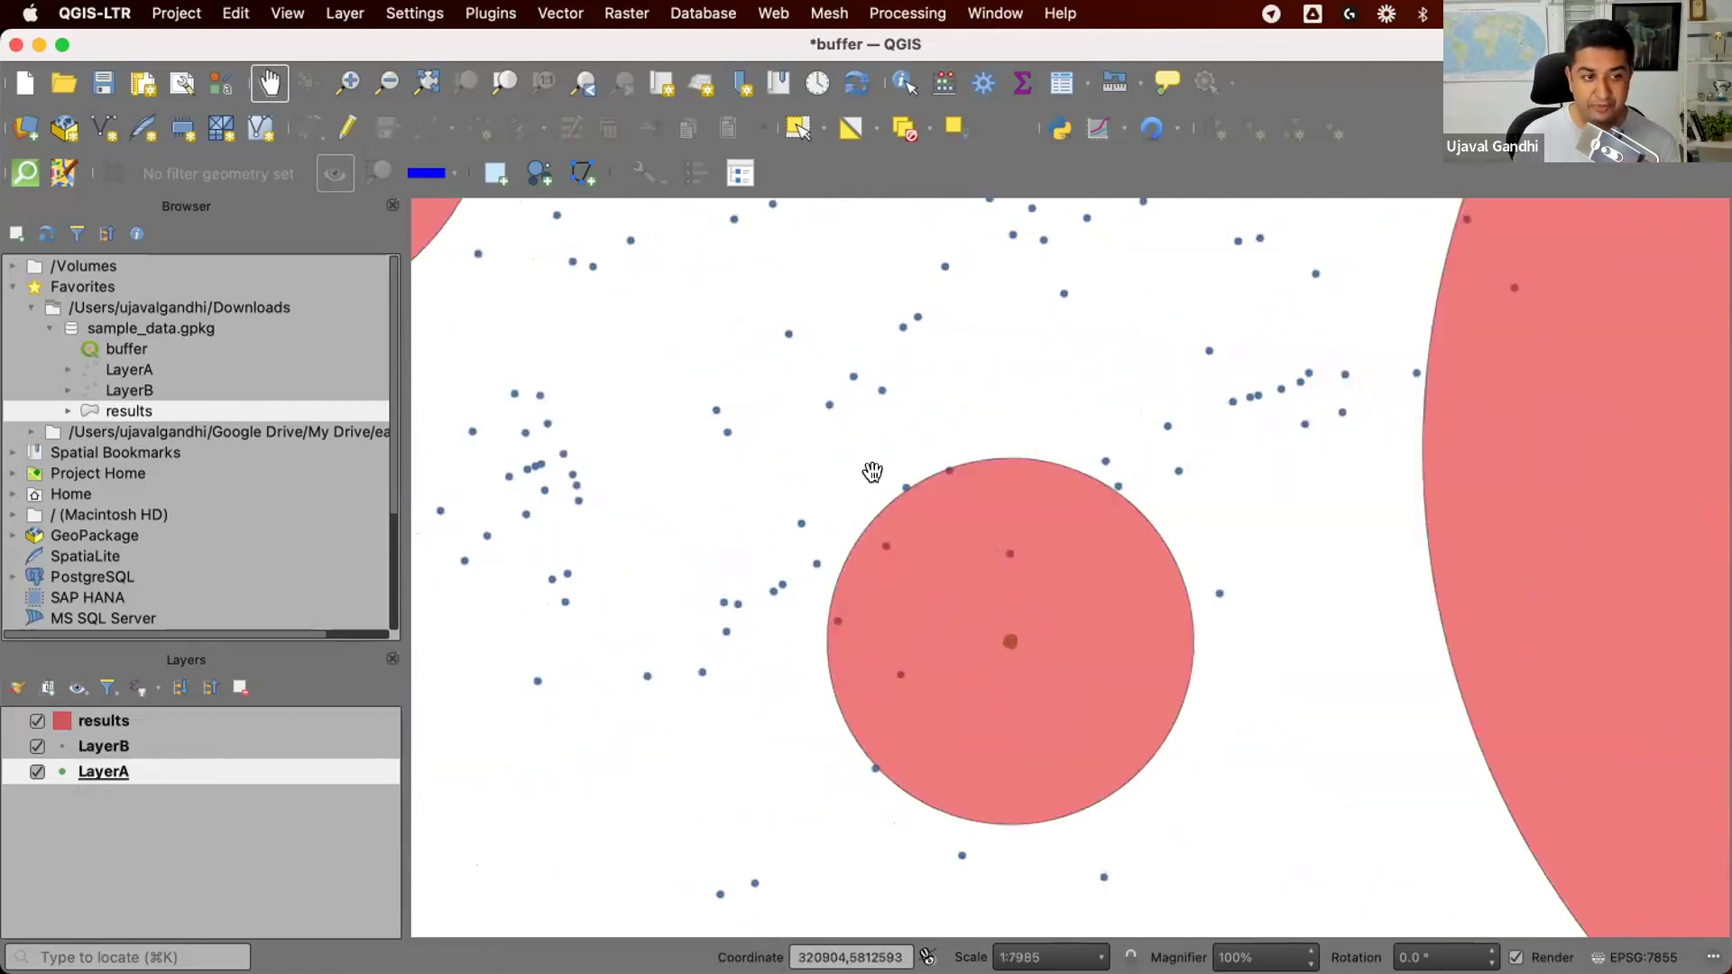
scroll(898, 483, up, 3)
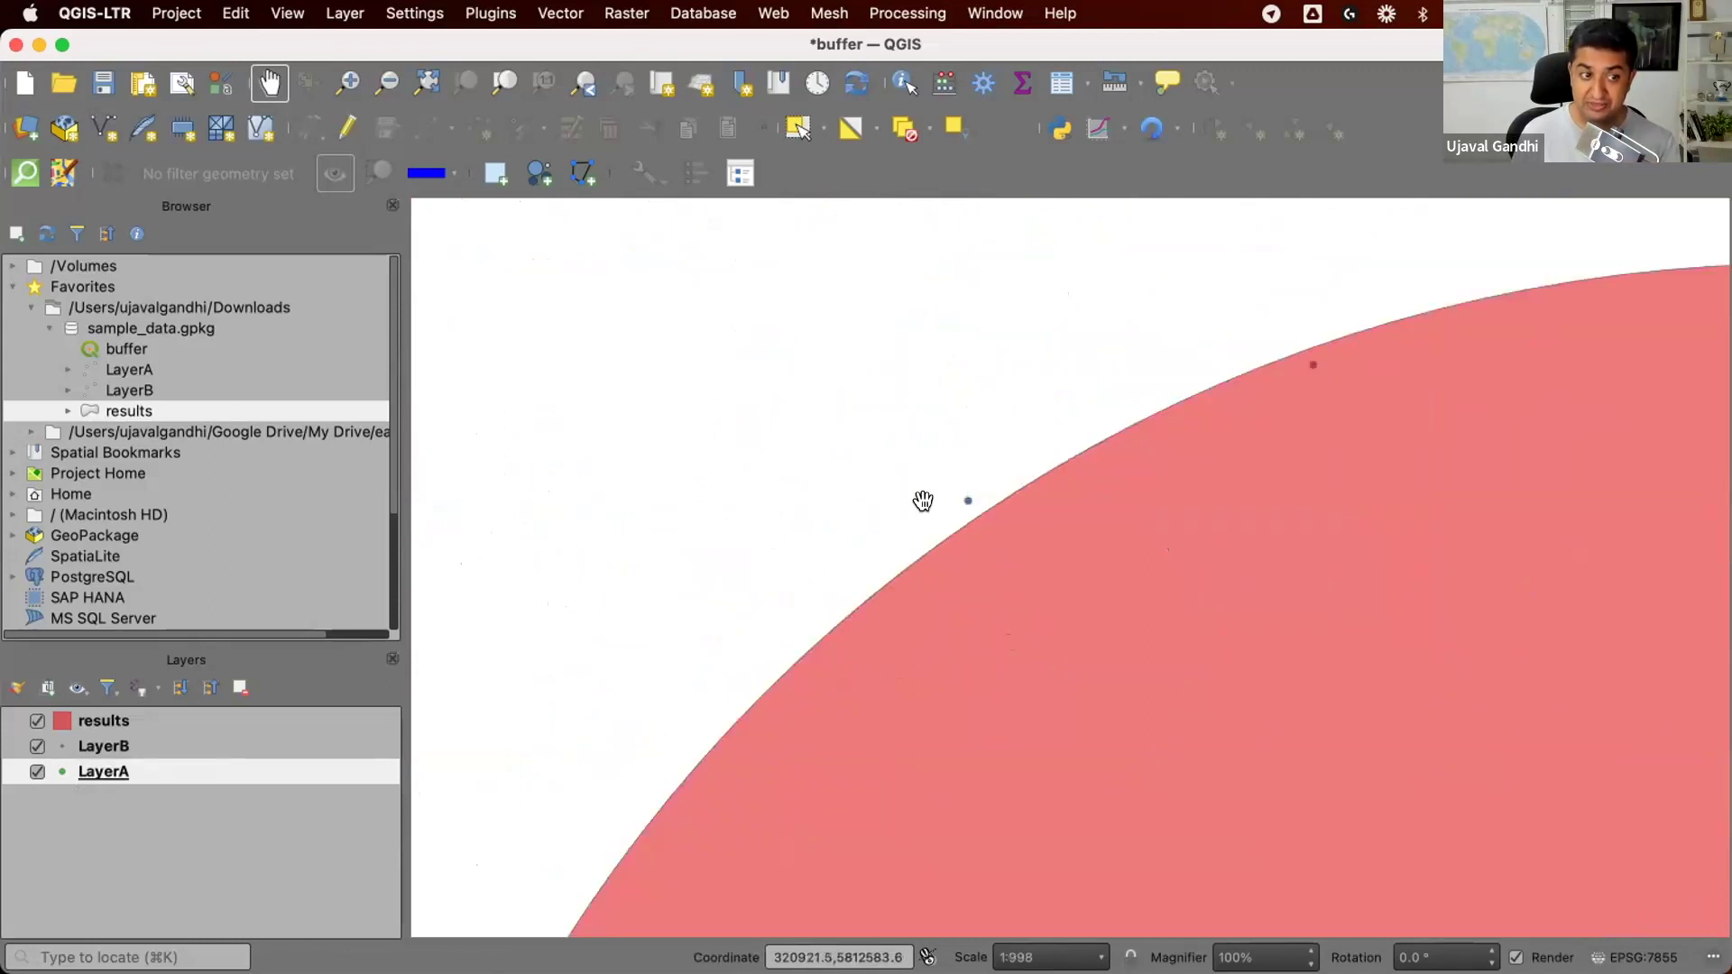
scroll(1002, 526, down, 3)
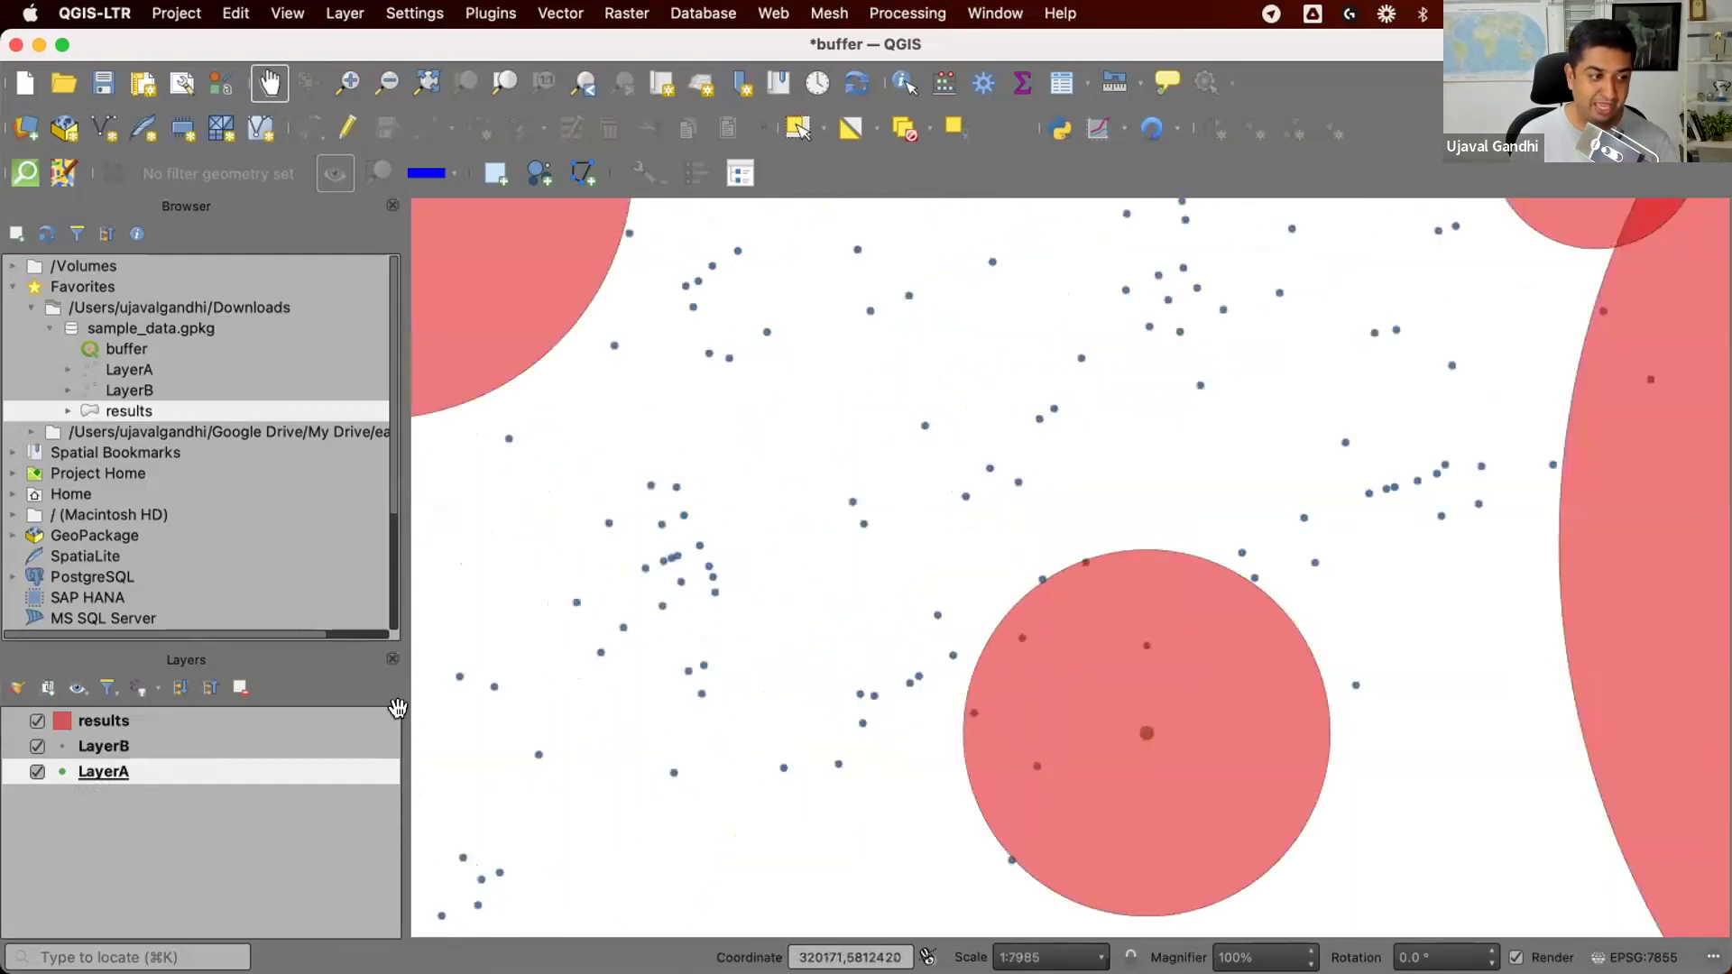
Step: Confirm in the results attribute table that all 11 buffers have NUMPOINTS 5
click(394, 720)
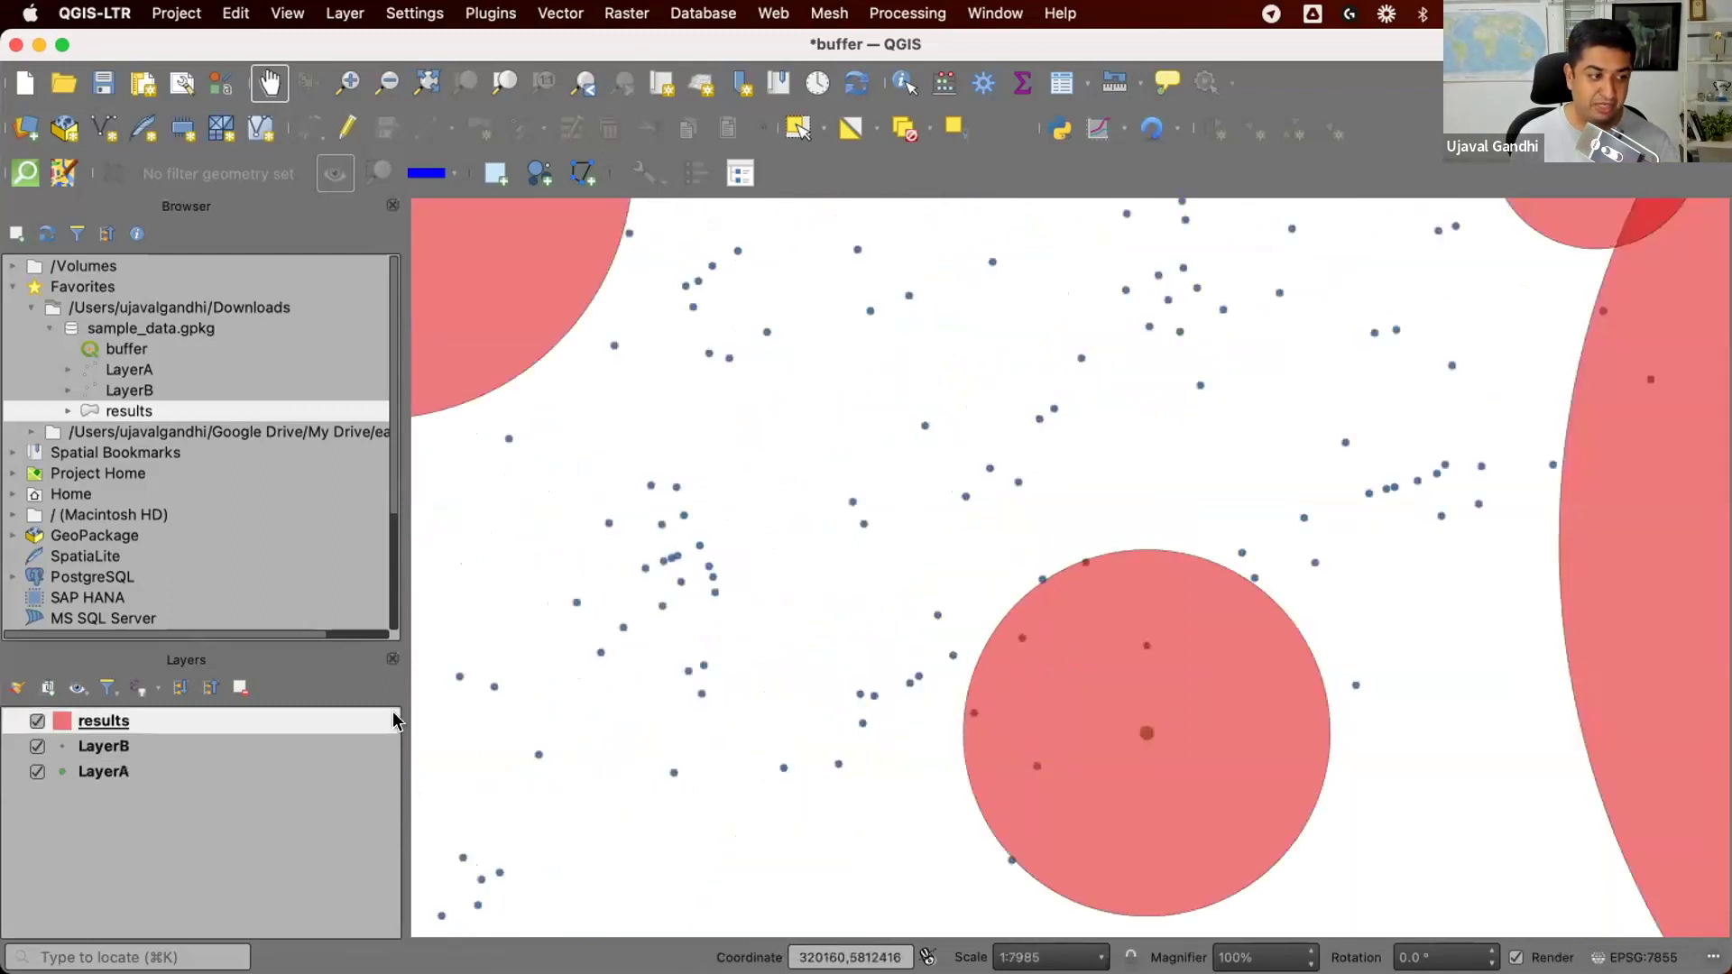
click(1046, 94)
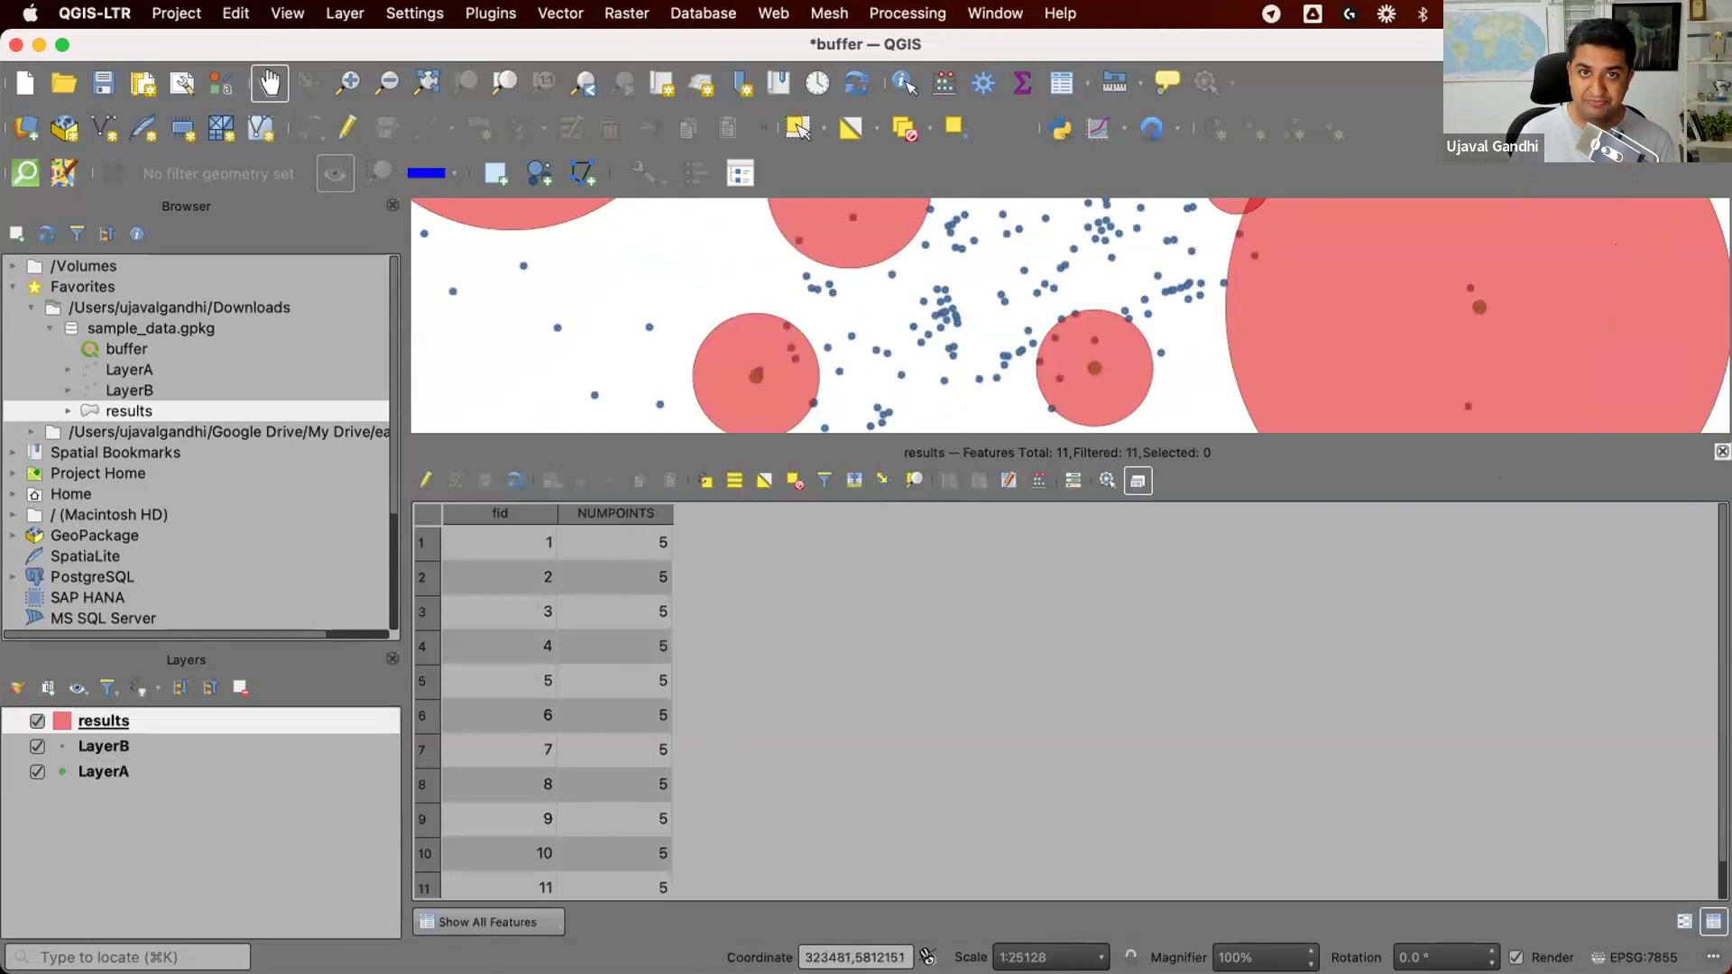
click(1722, 451)
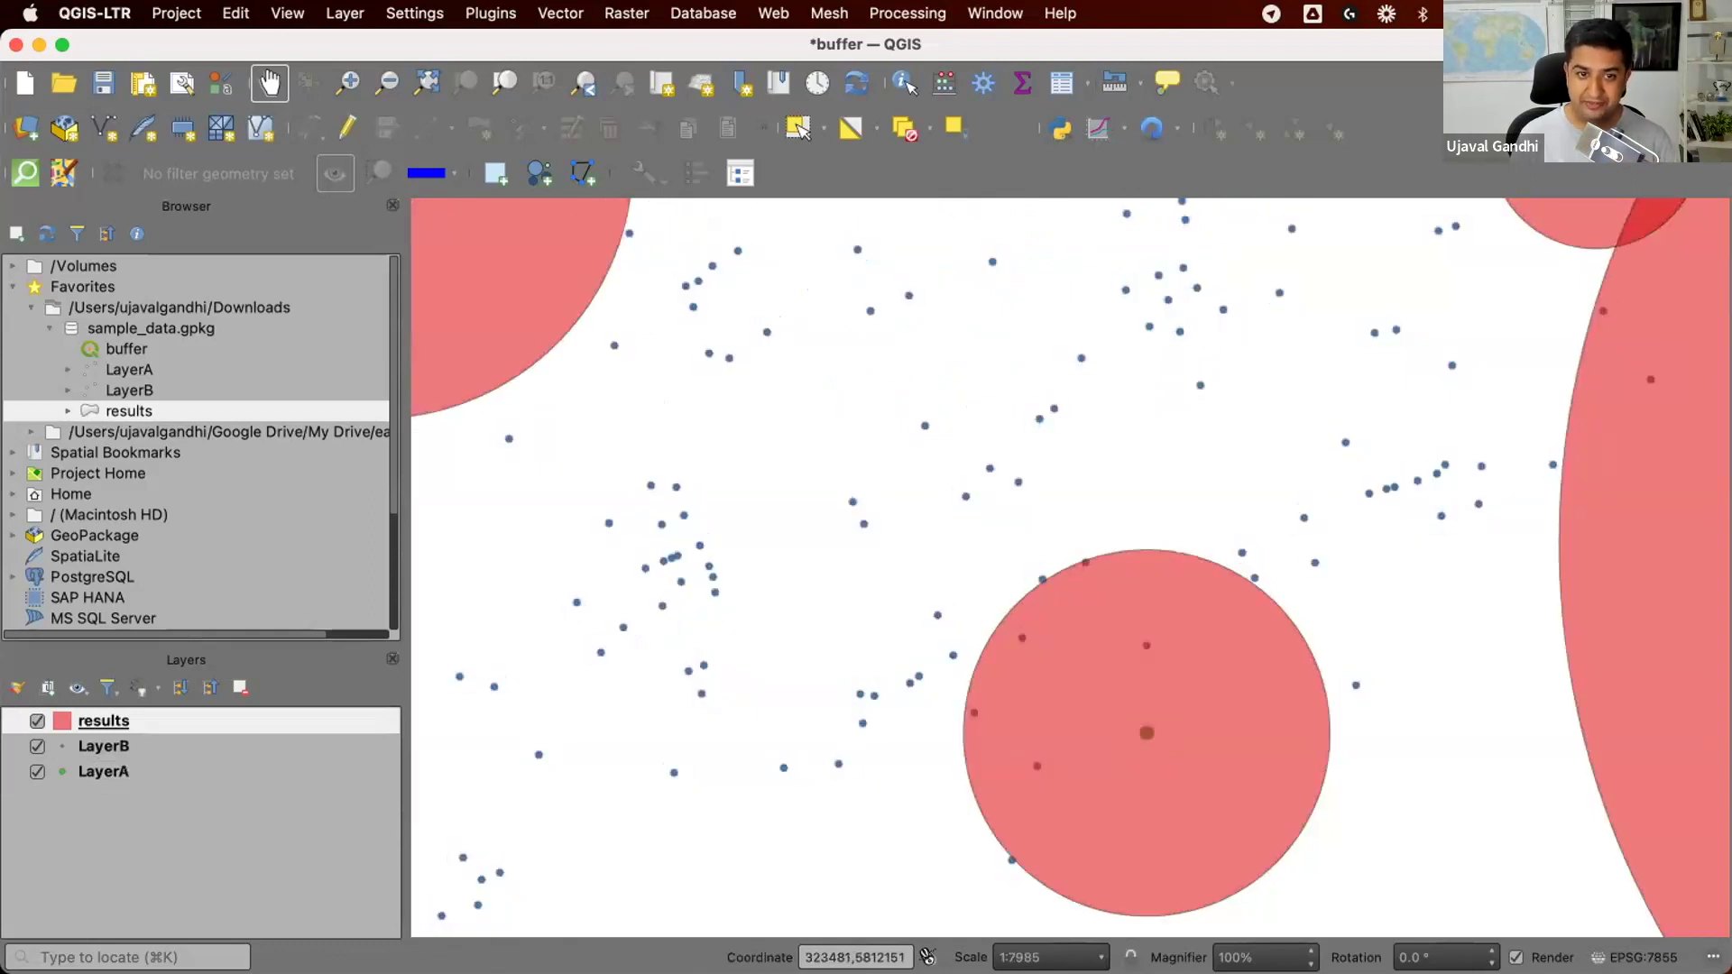
scroll(1257, 529, down, 1)
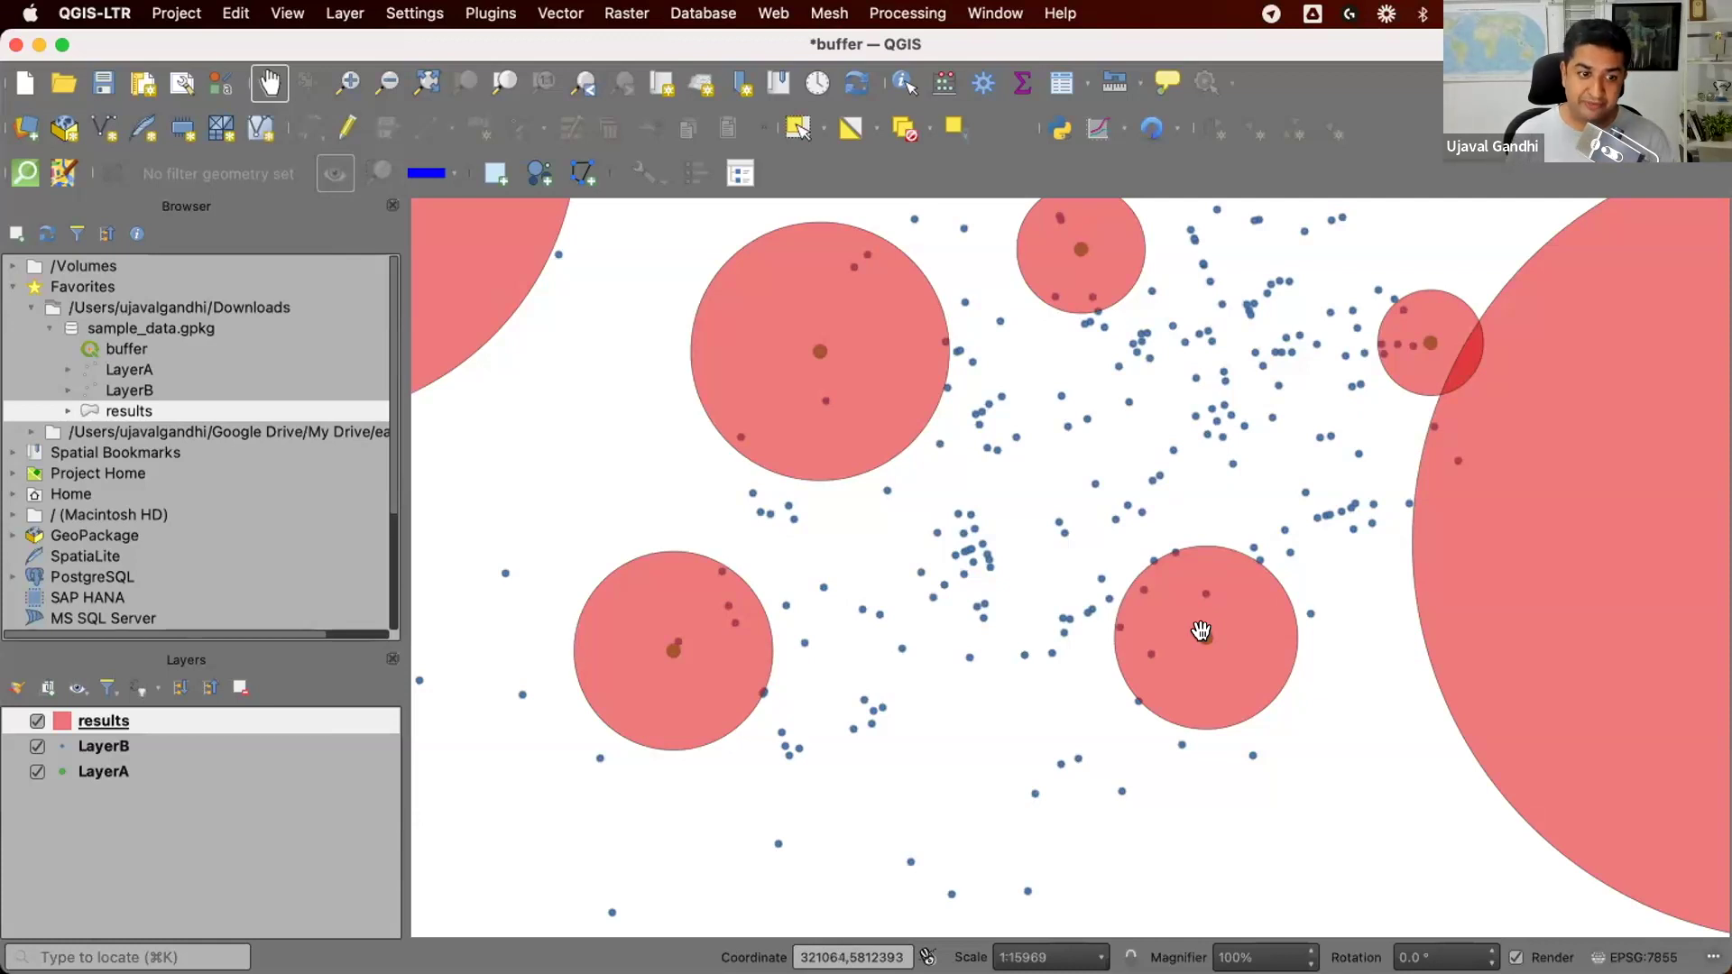
scroll(1188, 634, up, 1)
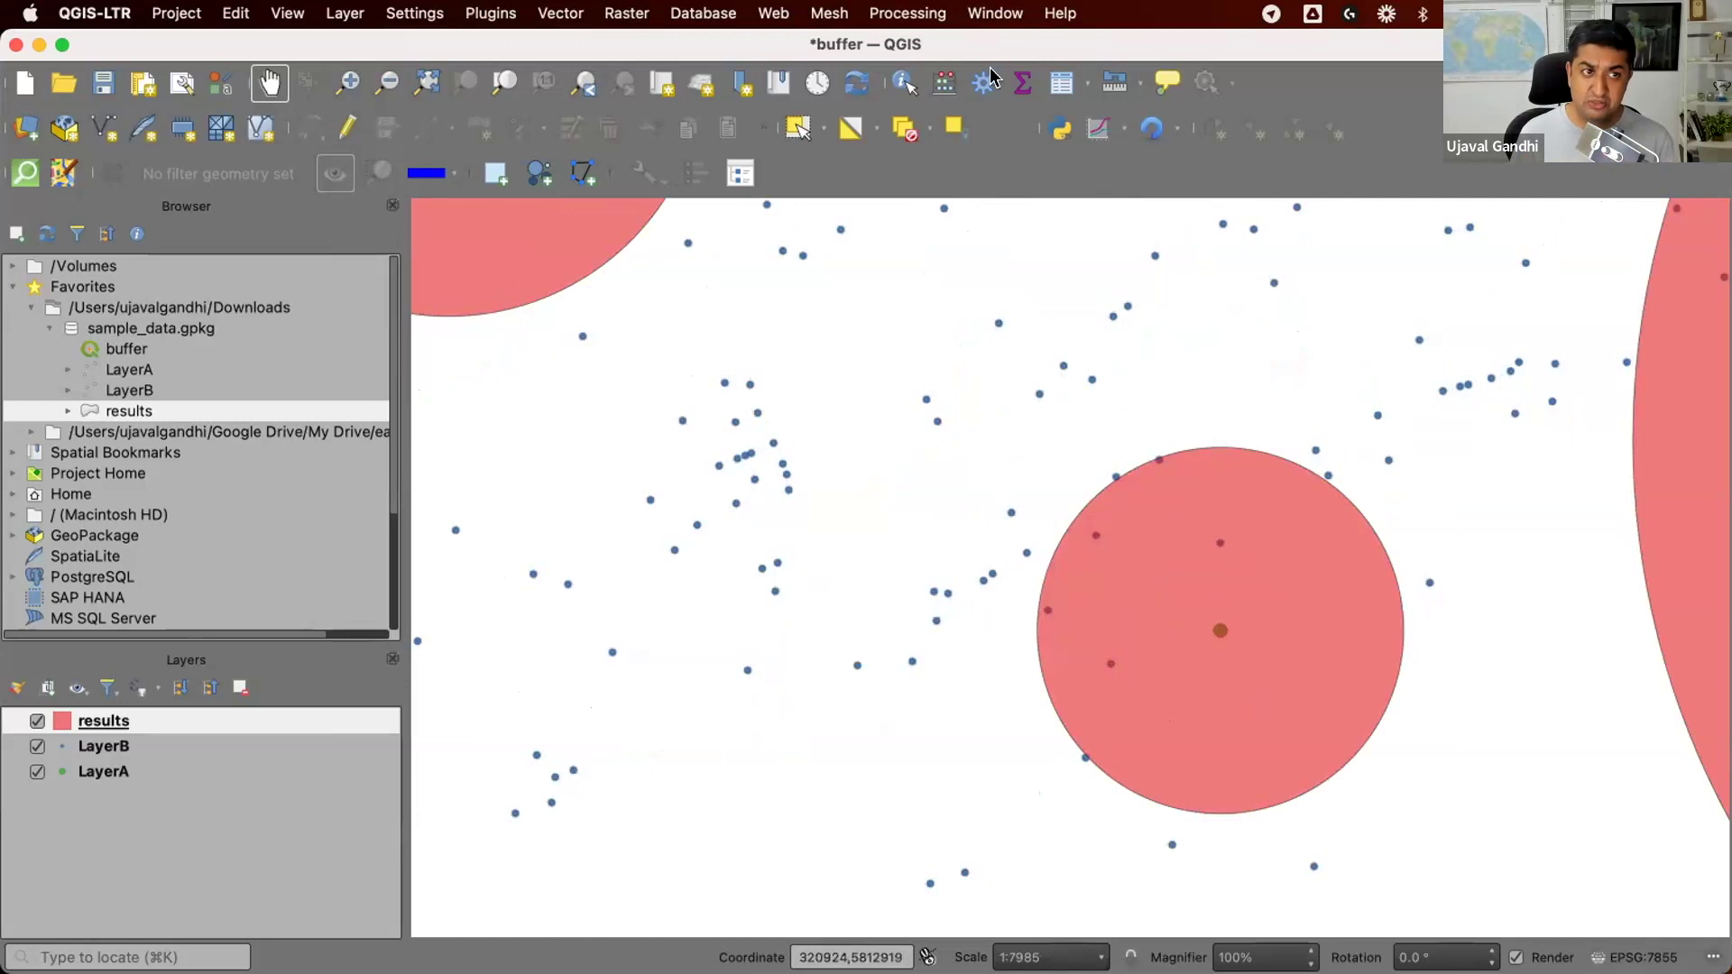
click(917, 12)
click(922, 48)
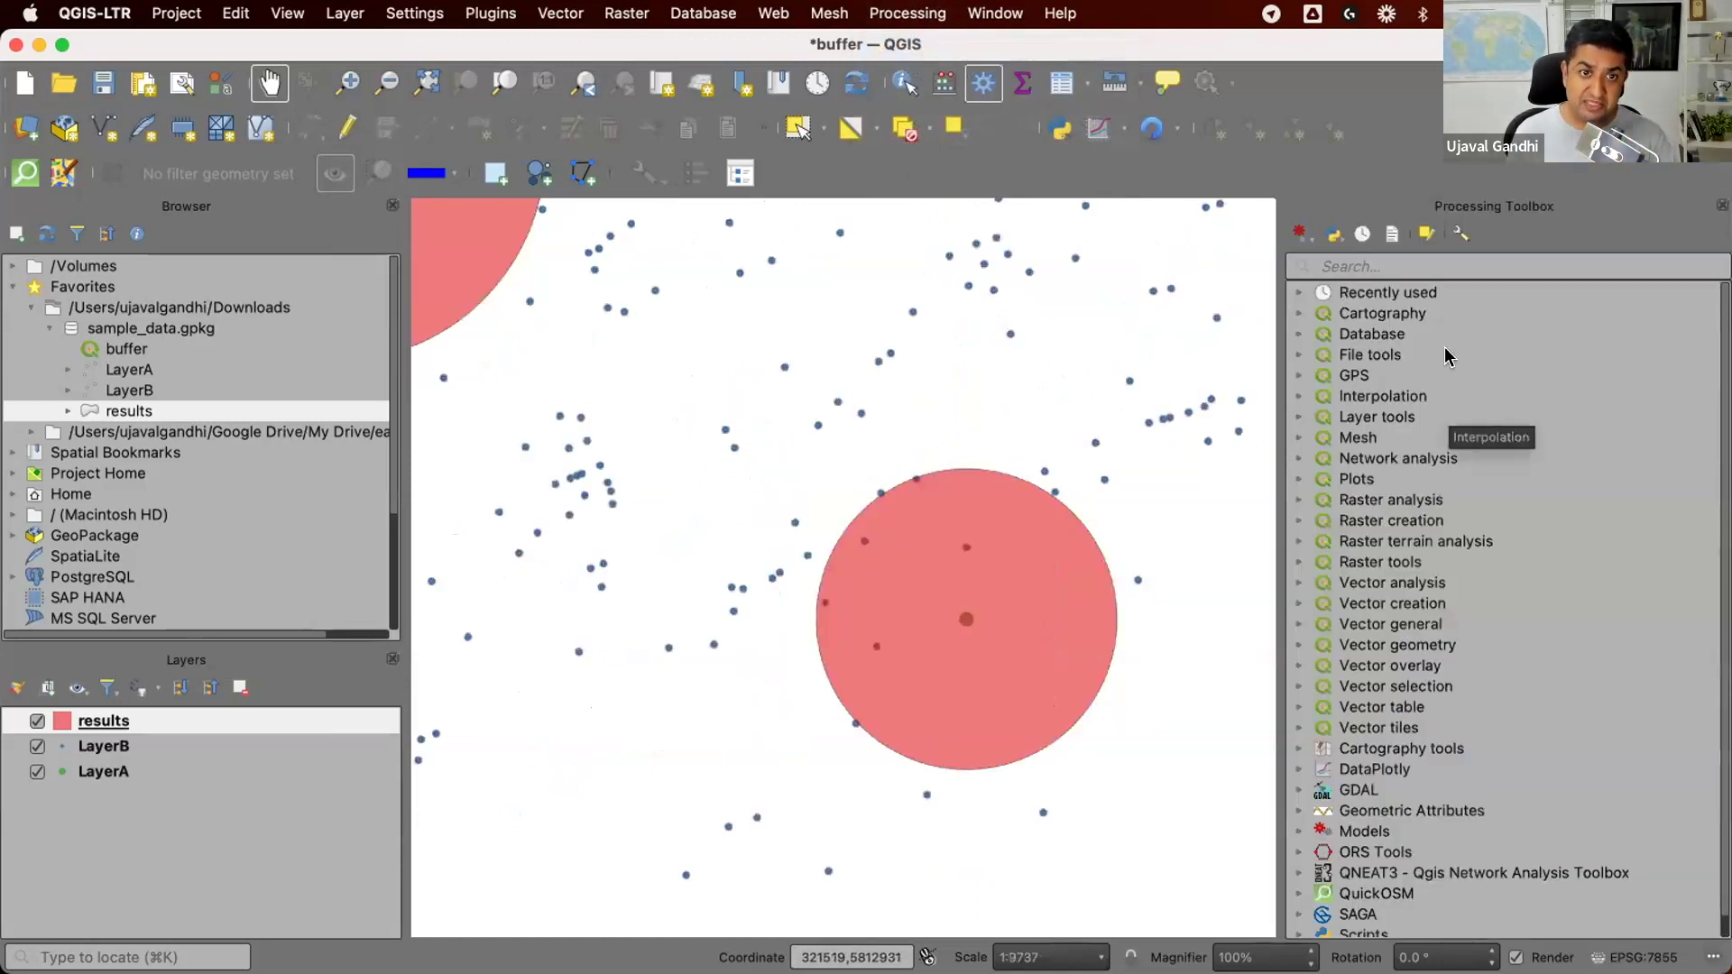
click(1452, 264)
text(nearest ne)
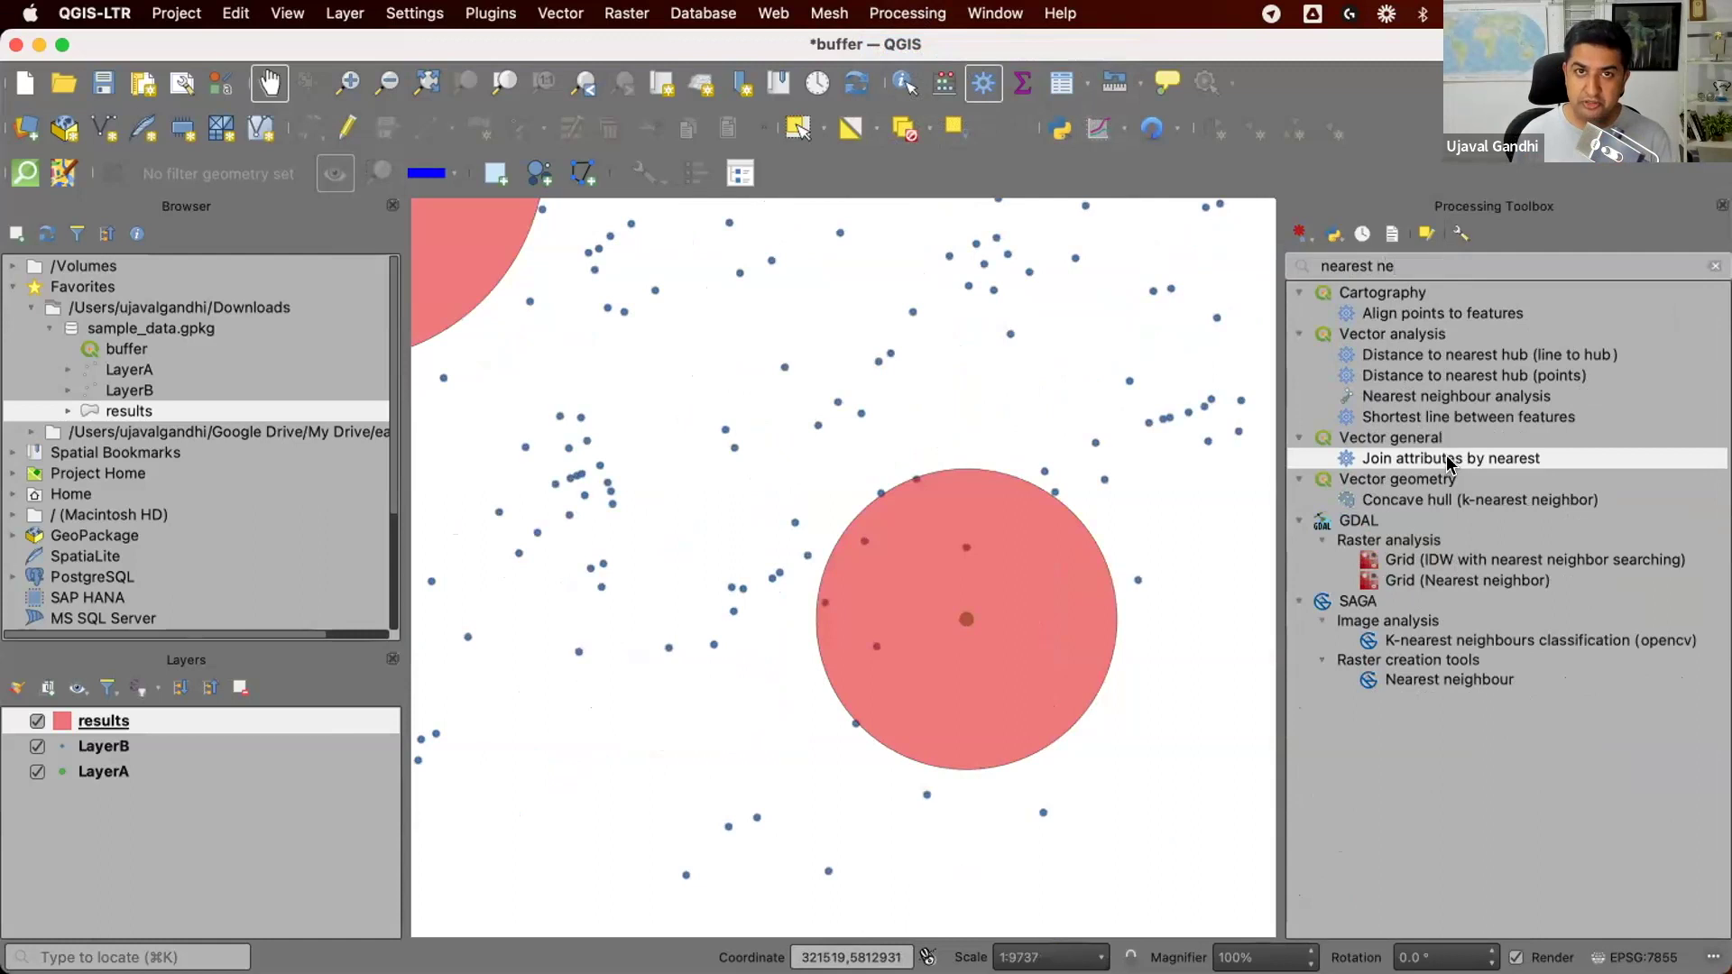
double_click(1448, 461)
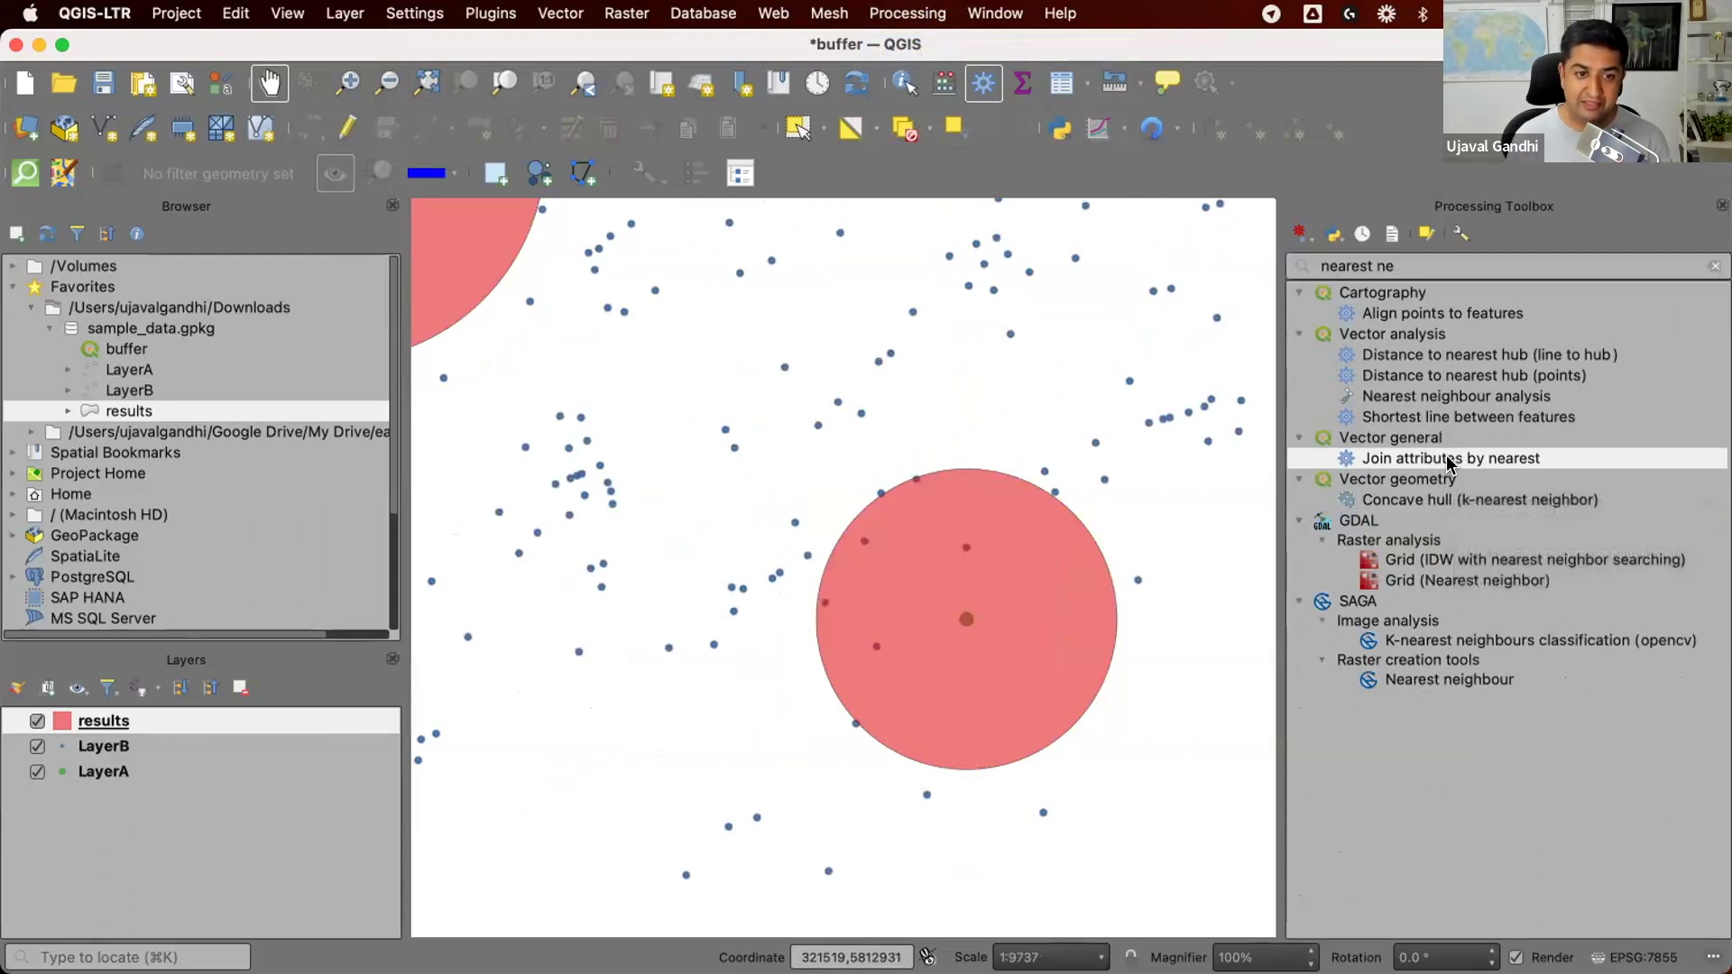
double_click(691, 495)
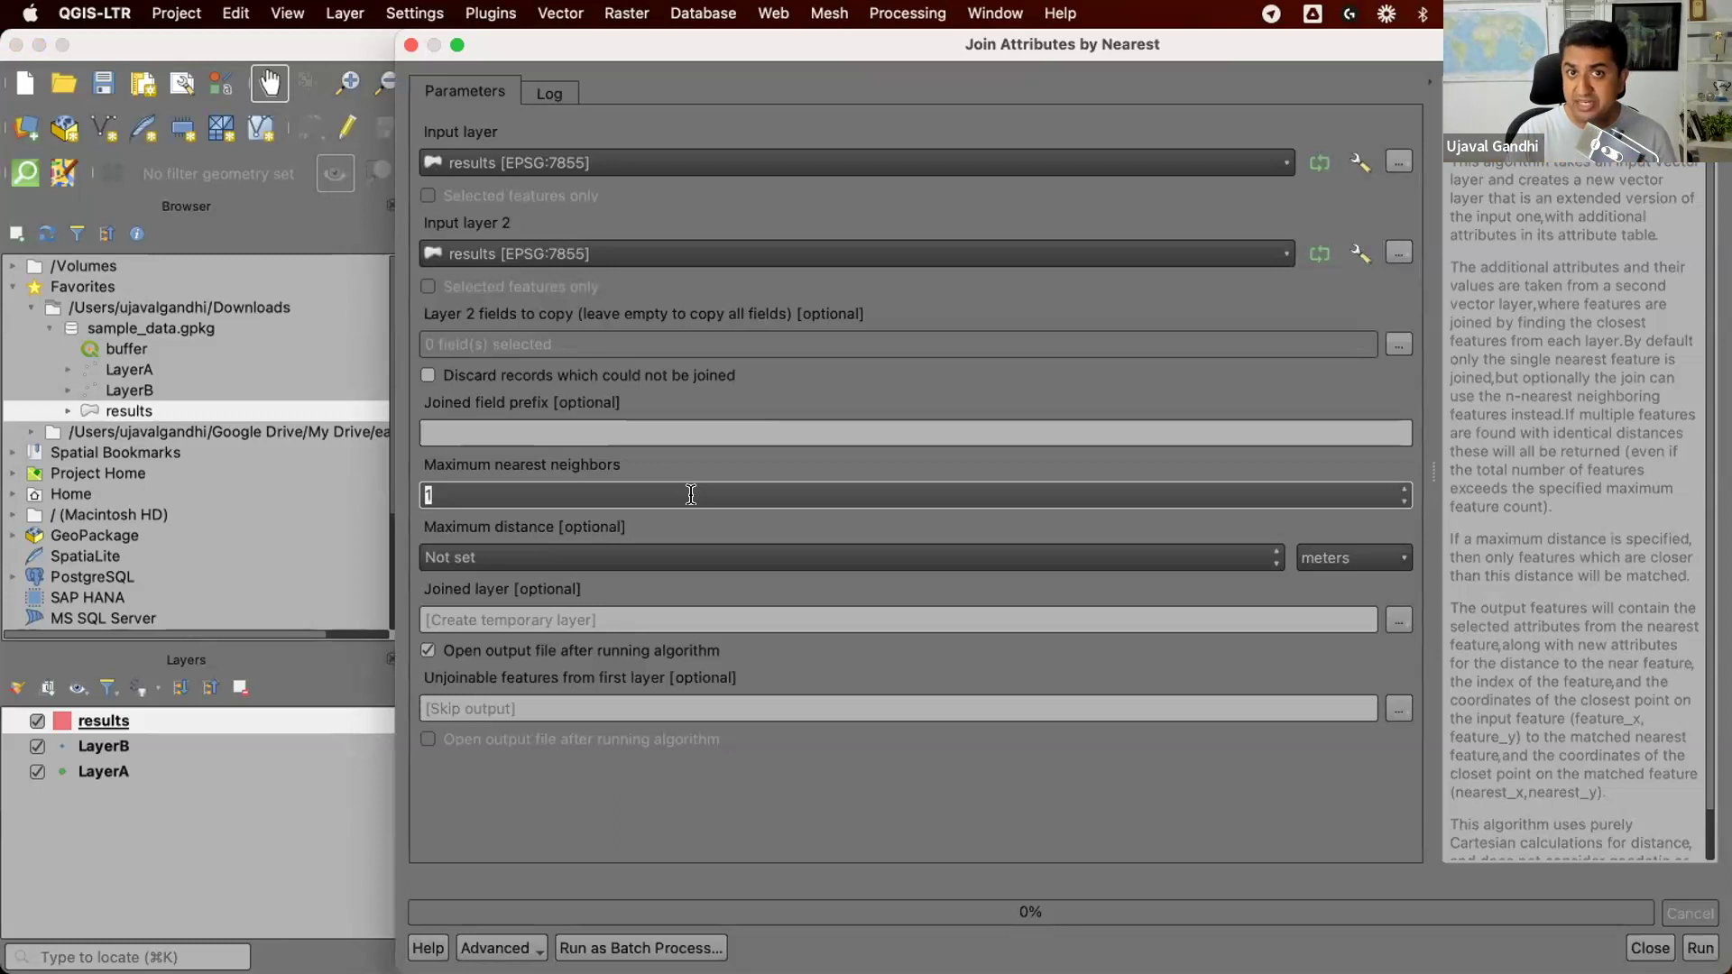
key(Escape)
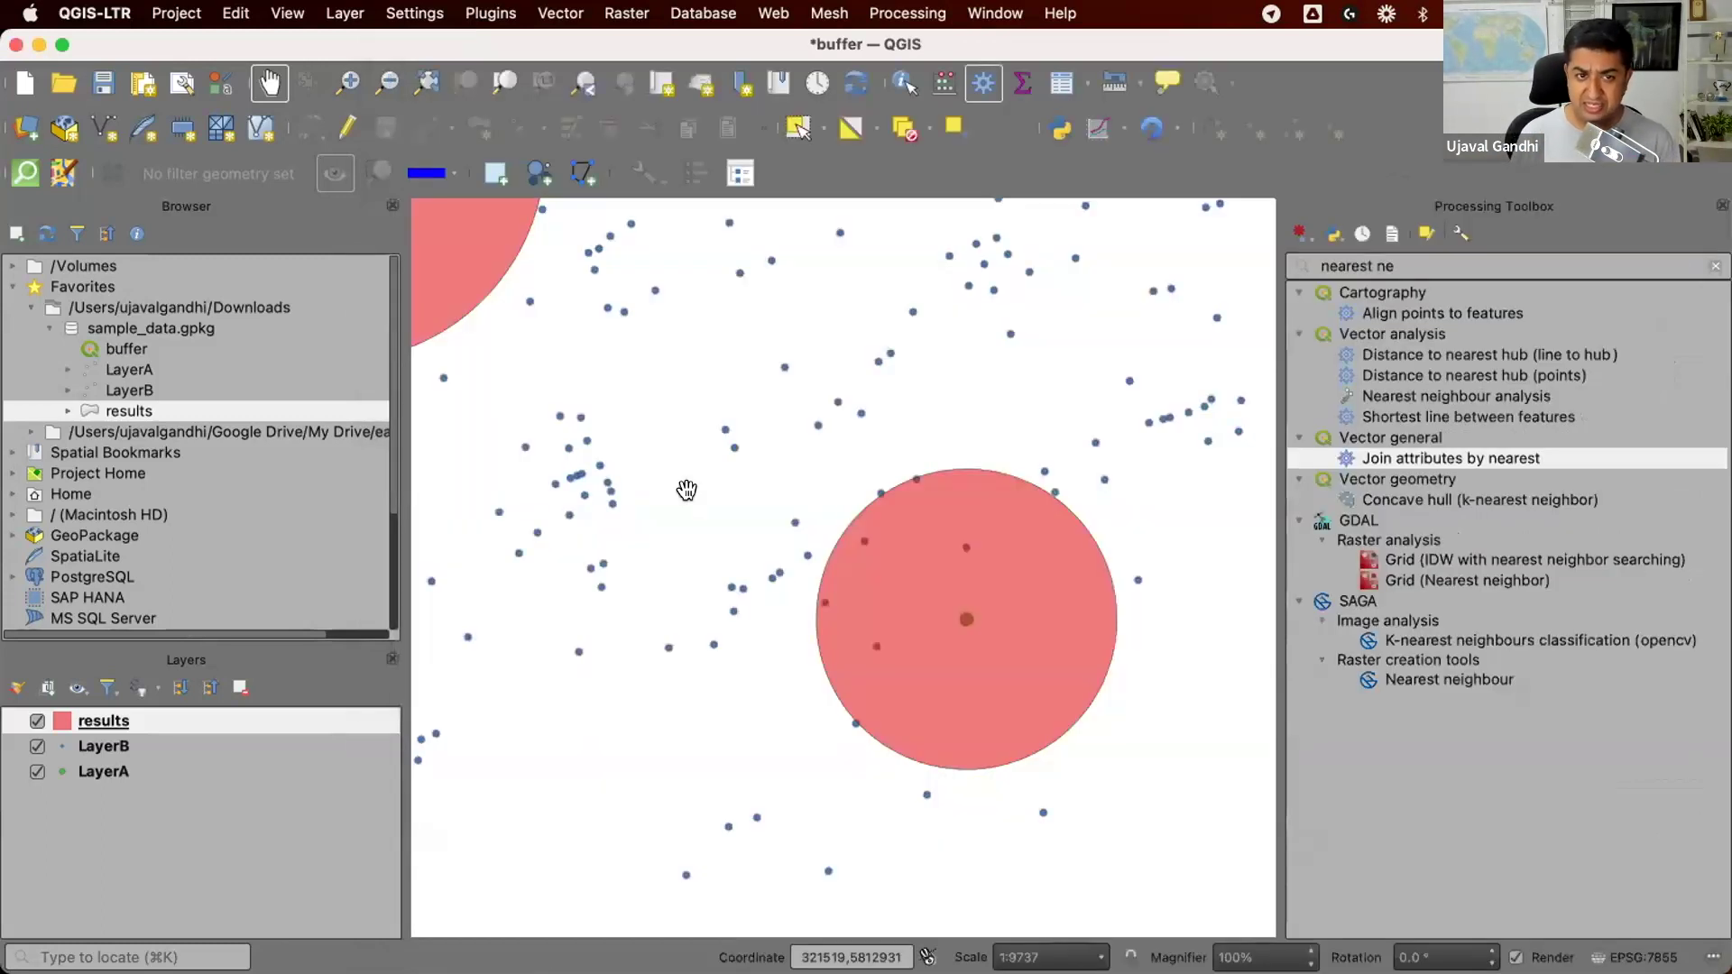
key(ctrl+alt+t)
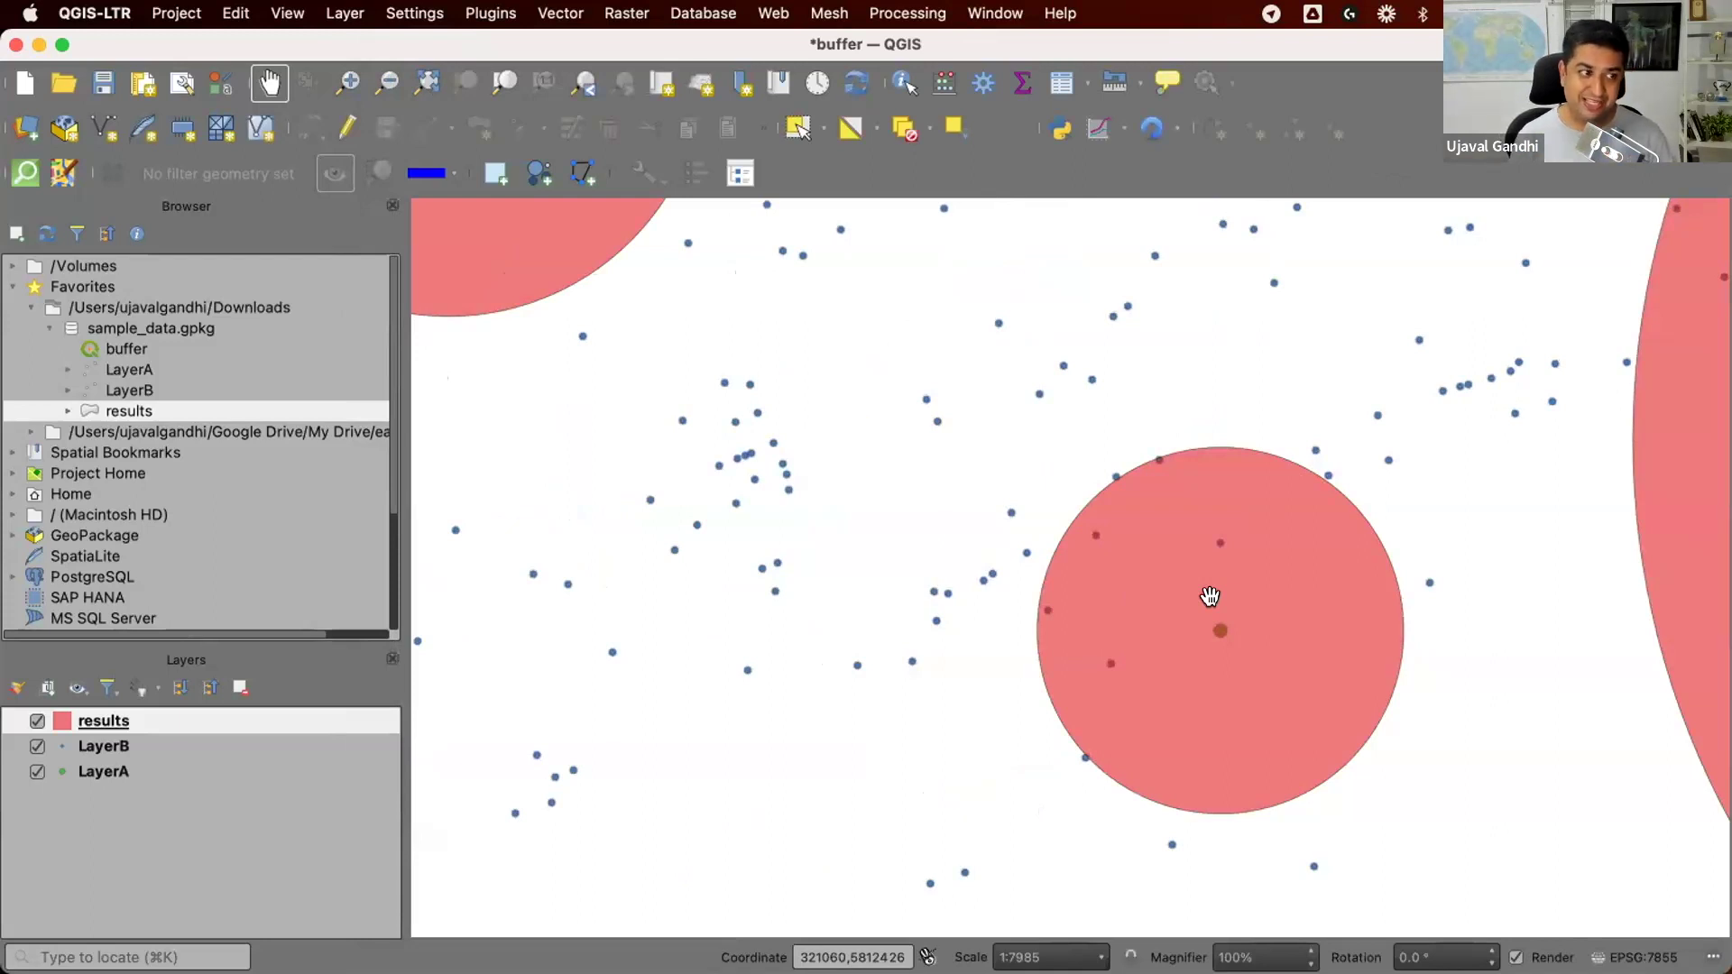
Step: Make LayerA current, hide the results layer, and search the Processing Toolbox for 'buff'
click(199, 770)
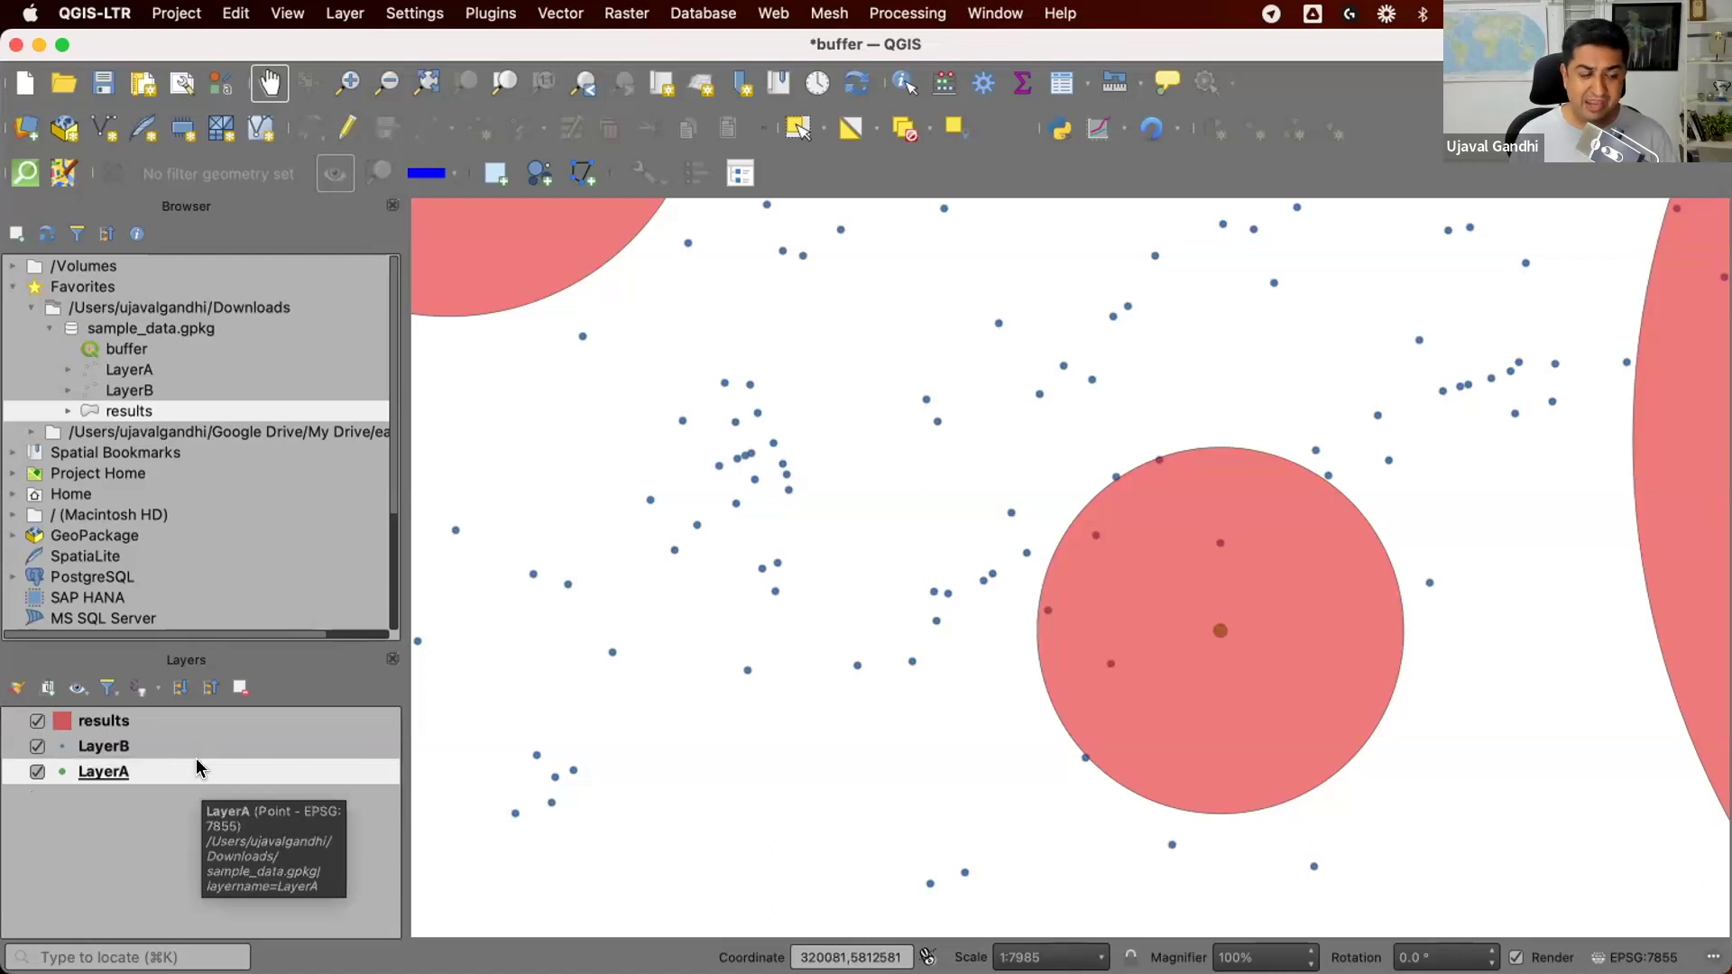
click(37, 720)
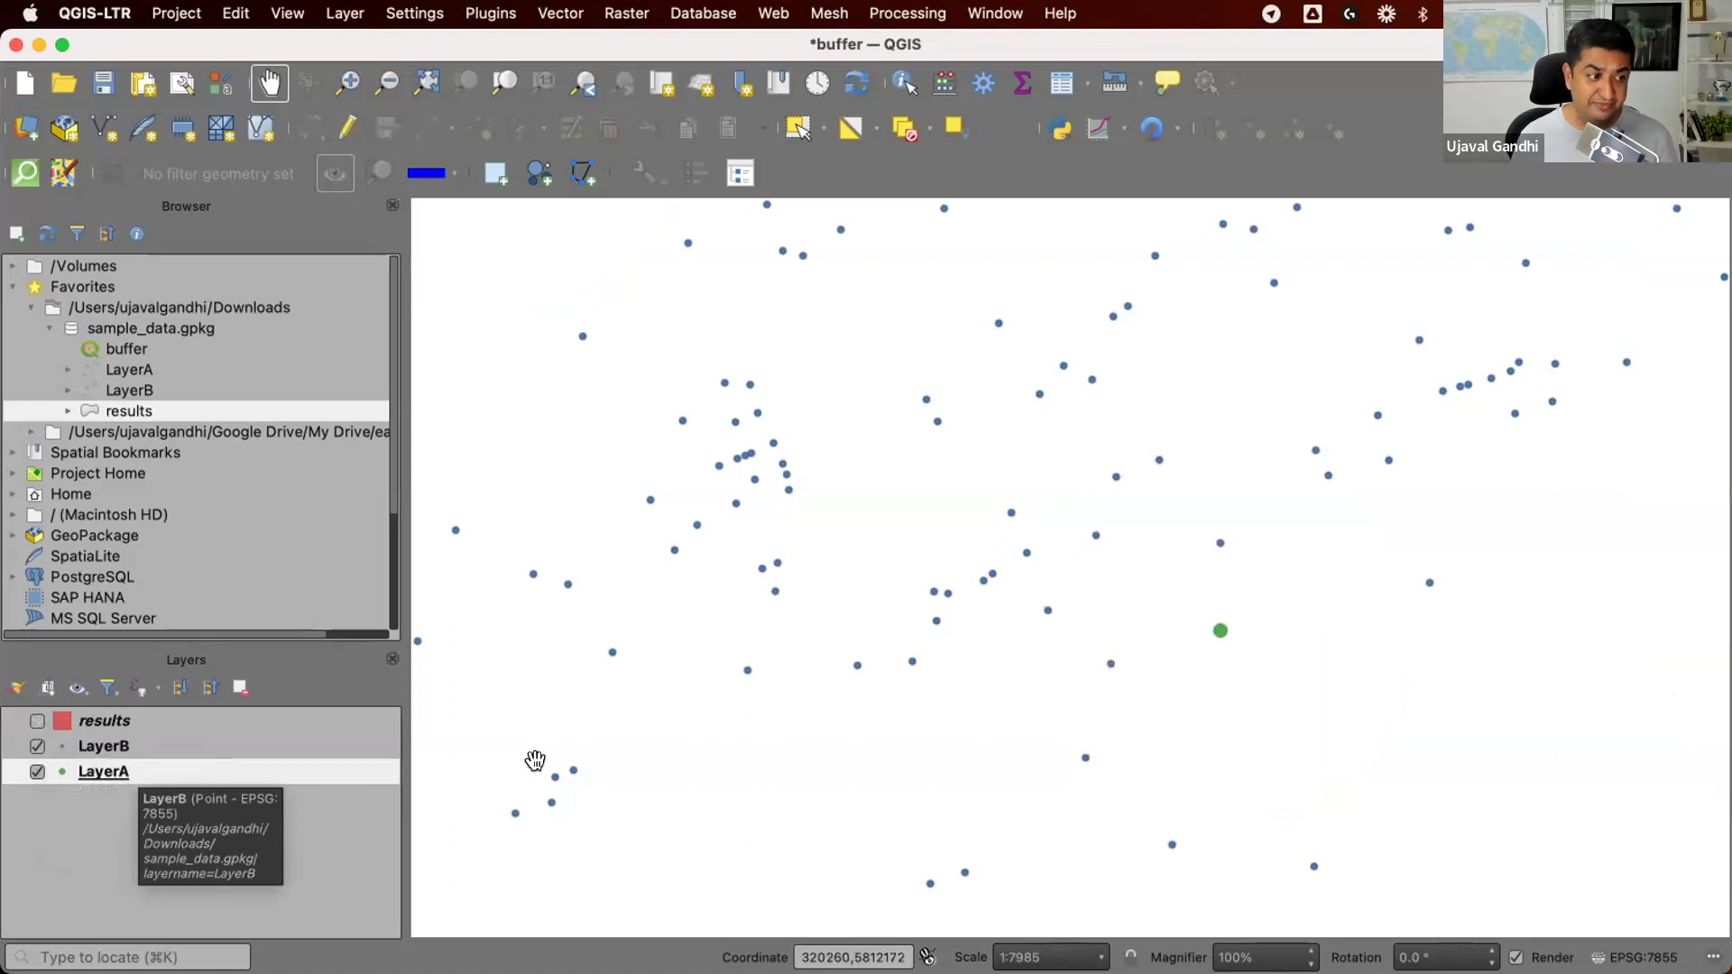
click(899, 13)
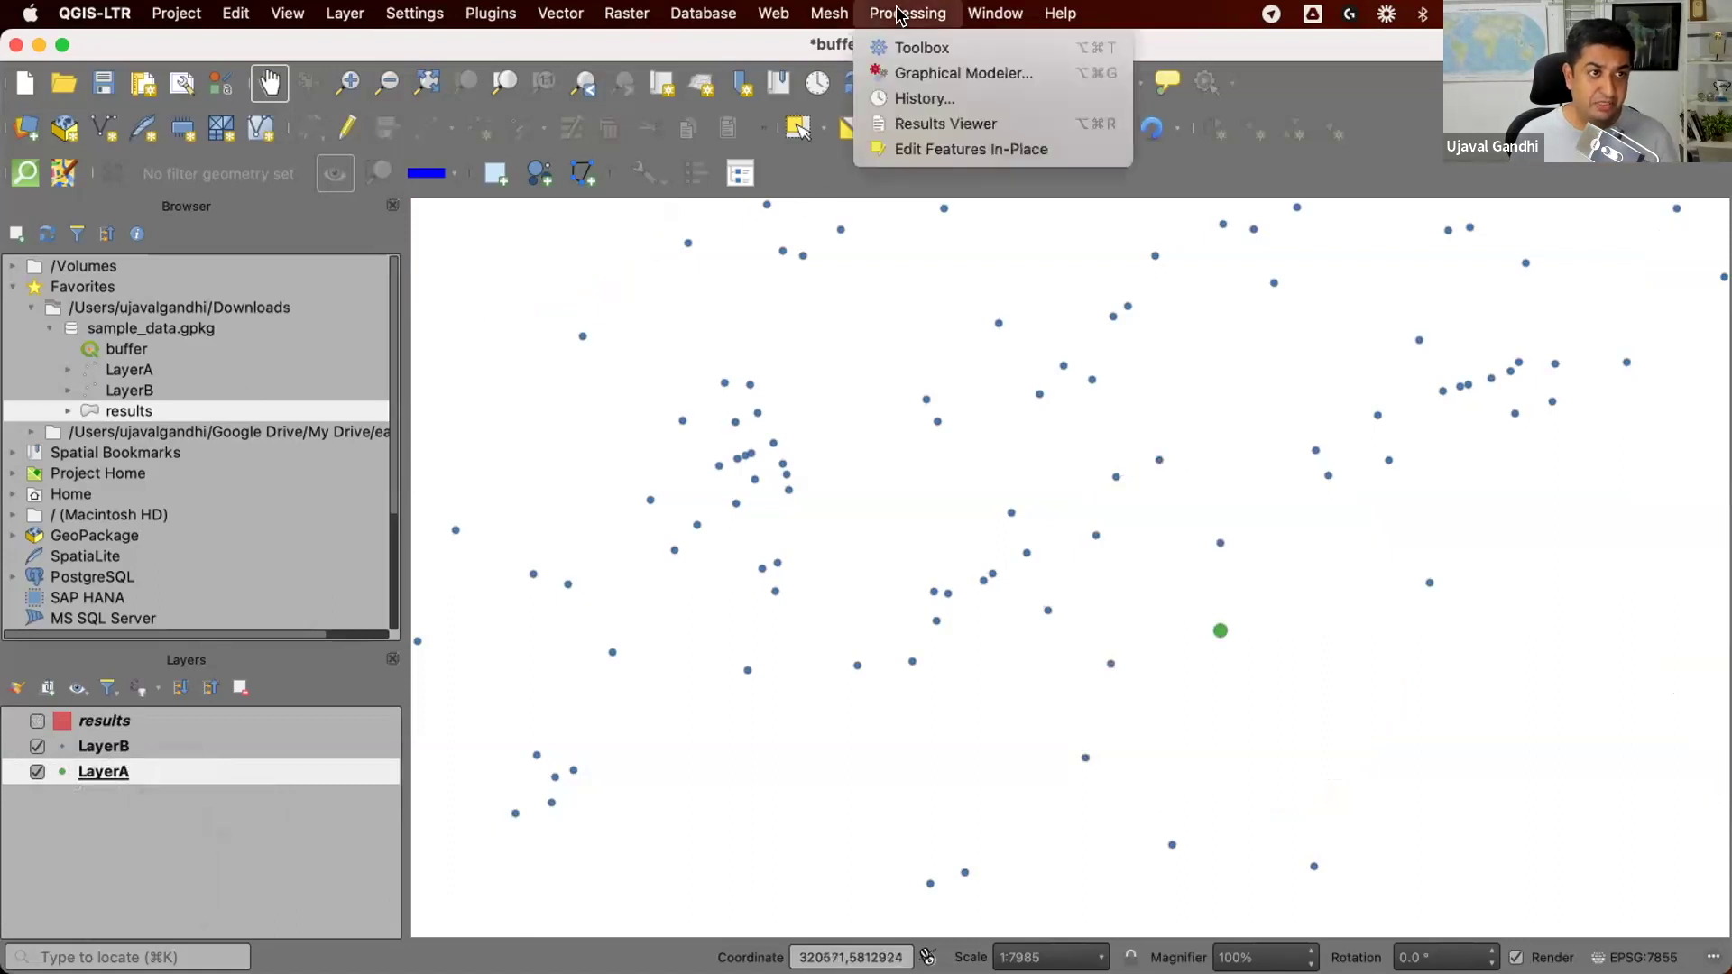
click(929, 43)
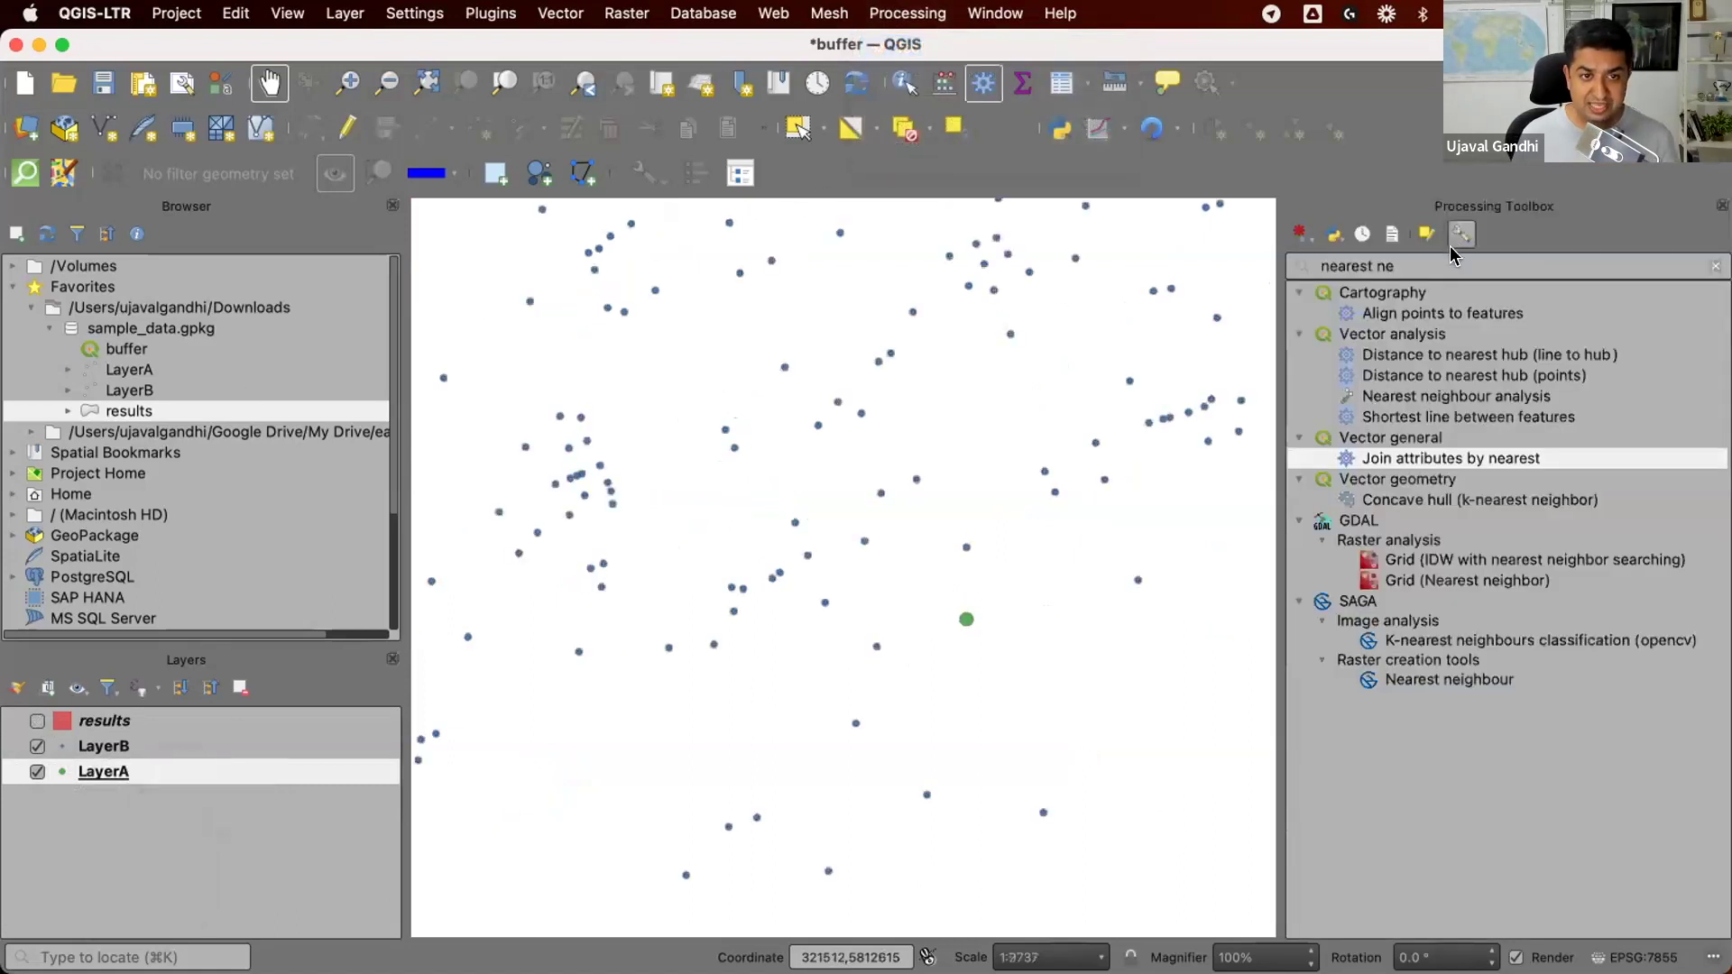
click(1450, 262)
key(BackSpace)
key(BackSpace)
key(BackSpace)
key(BackSpace)
key(BackSpace)
key(BackSpace)
key(BackSpace)
key(BackSpace)
key(BackSpace)
key(BackSpace)
text(buff)
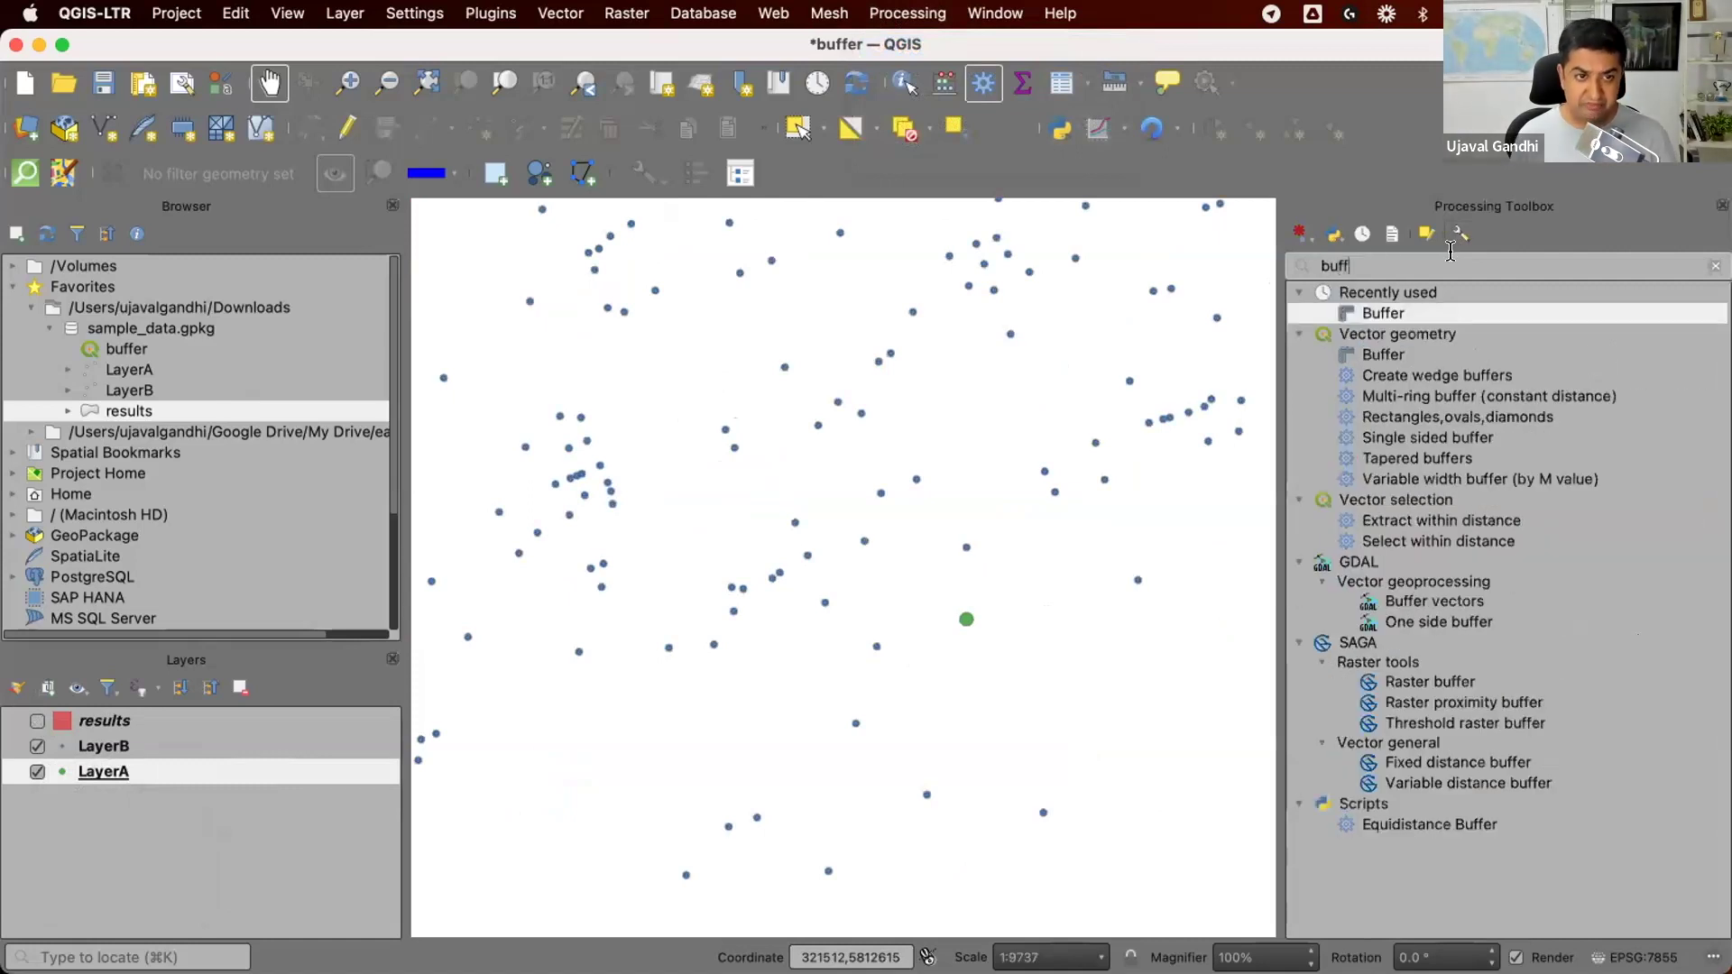
Step: Open Buffer and start a data-defined expression for its Distance
double_click(1383, 313)
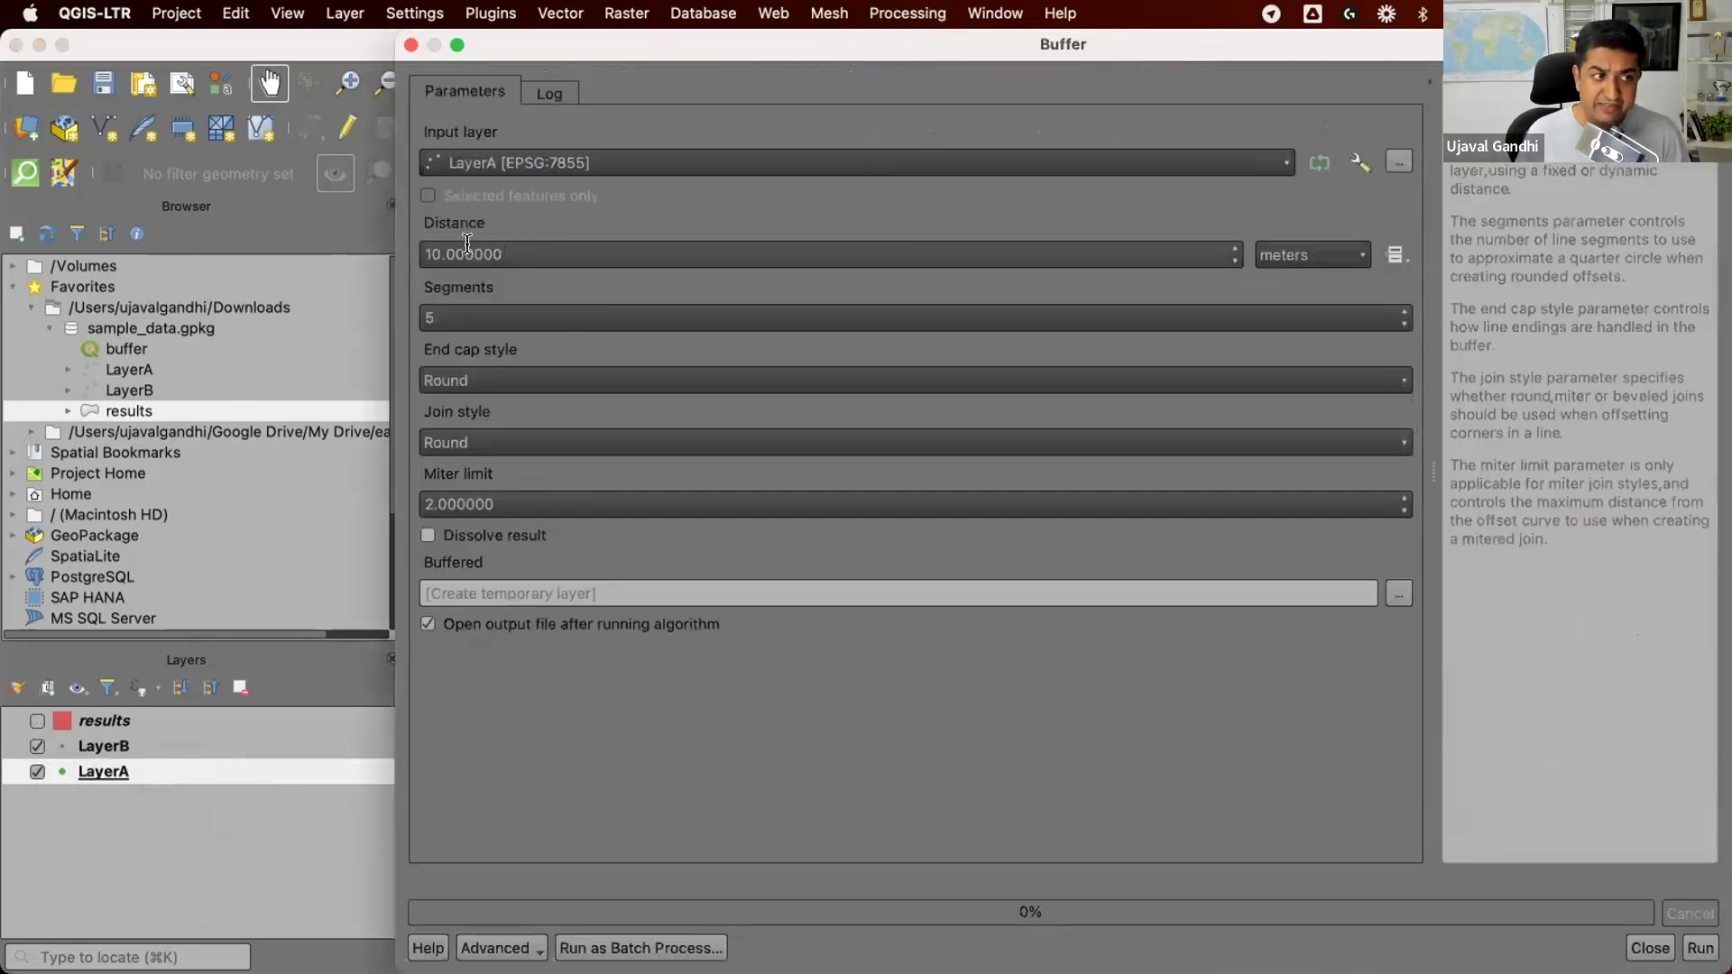
click(1390, 257)
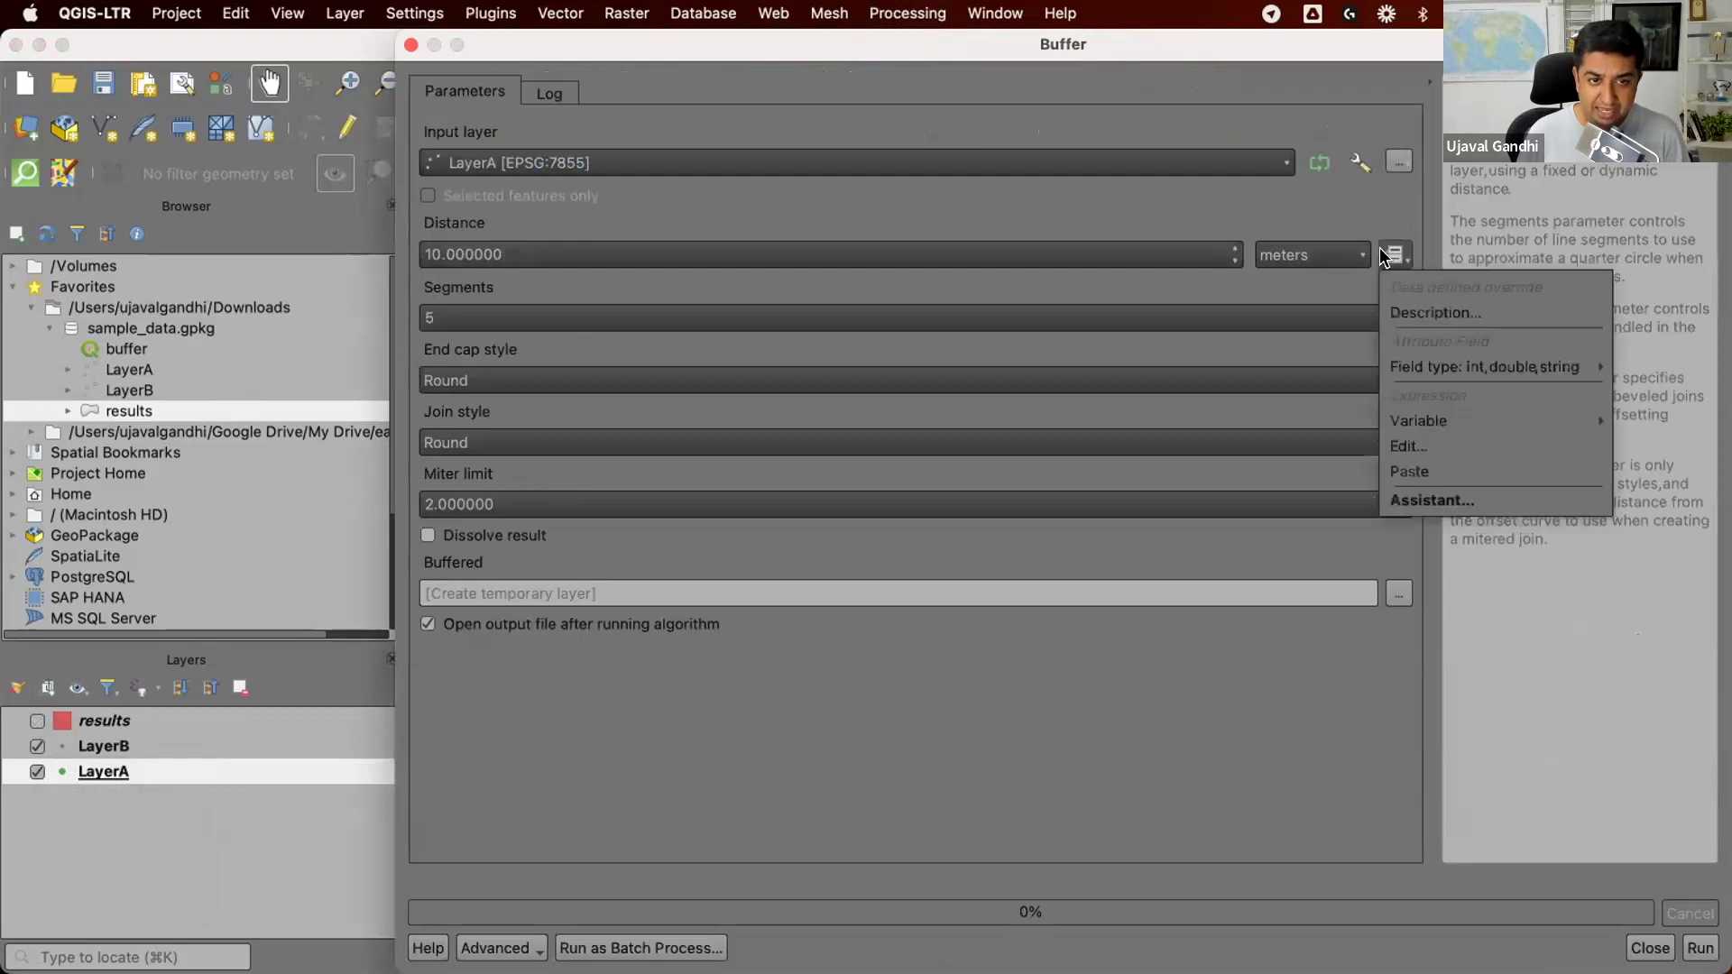
click(1396, 448)
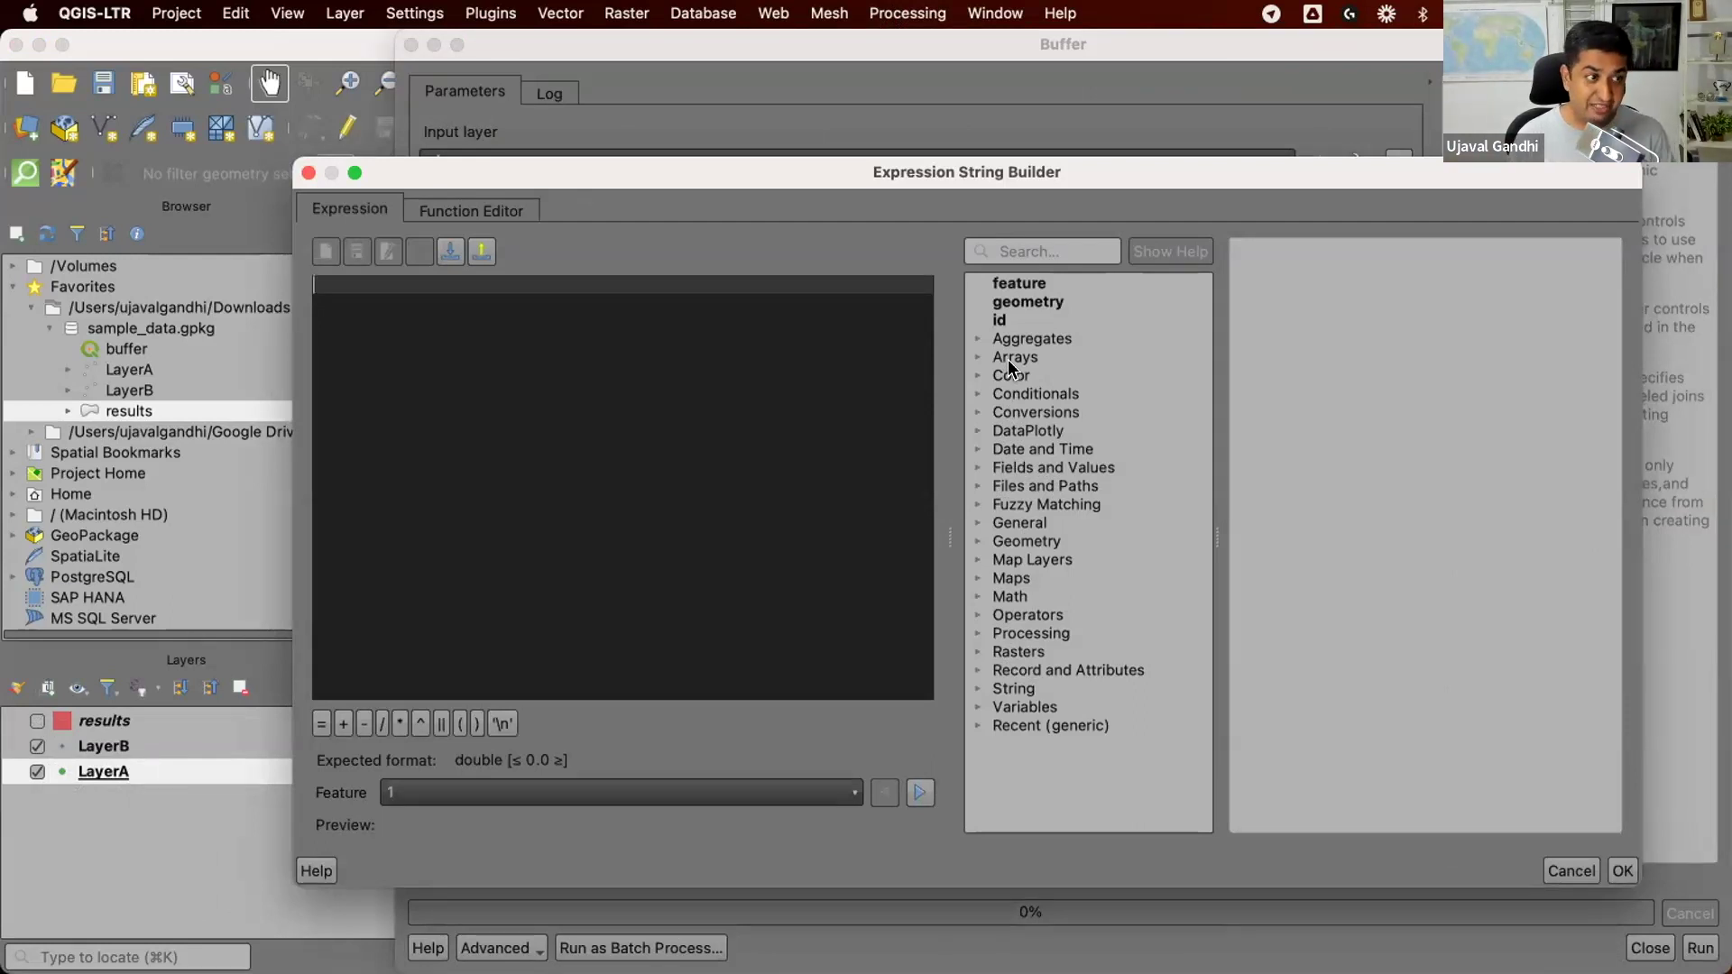
Step: Search the function list for 'near' and read the overlay_nearest help
click(1076, 241)
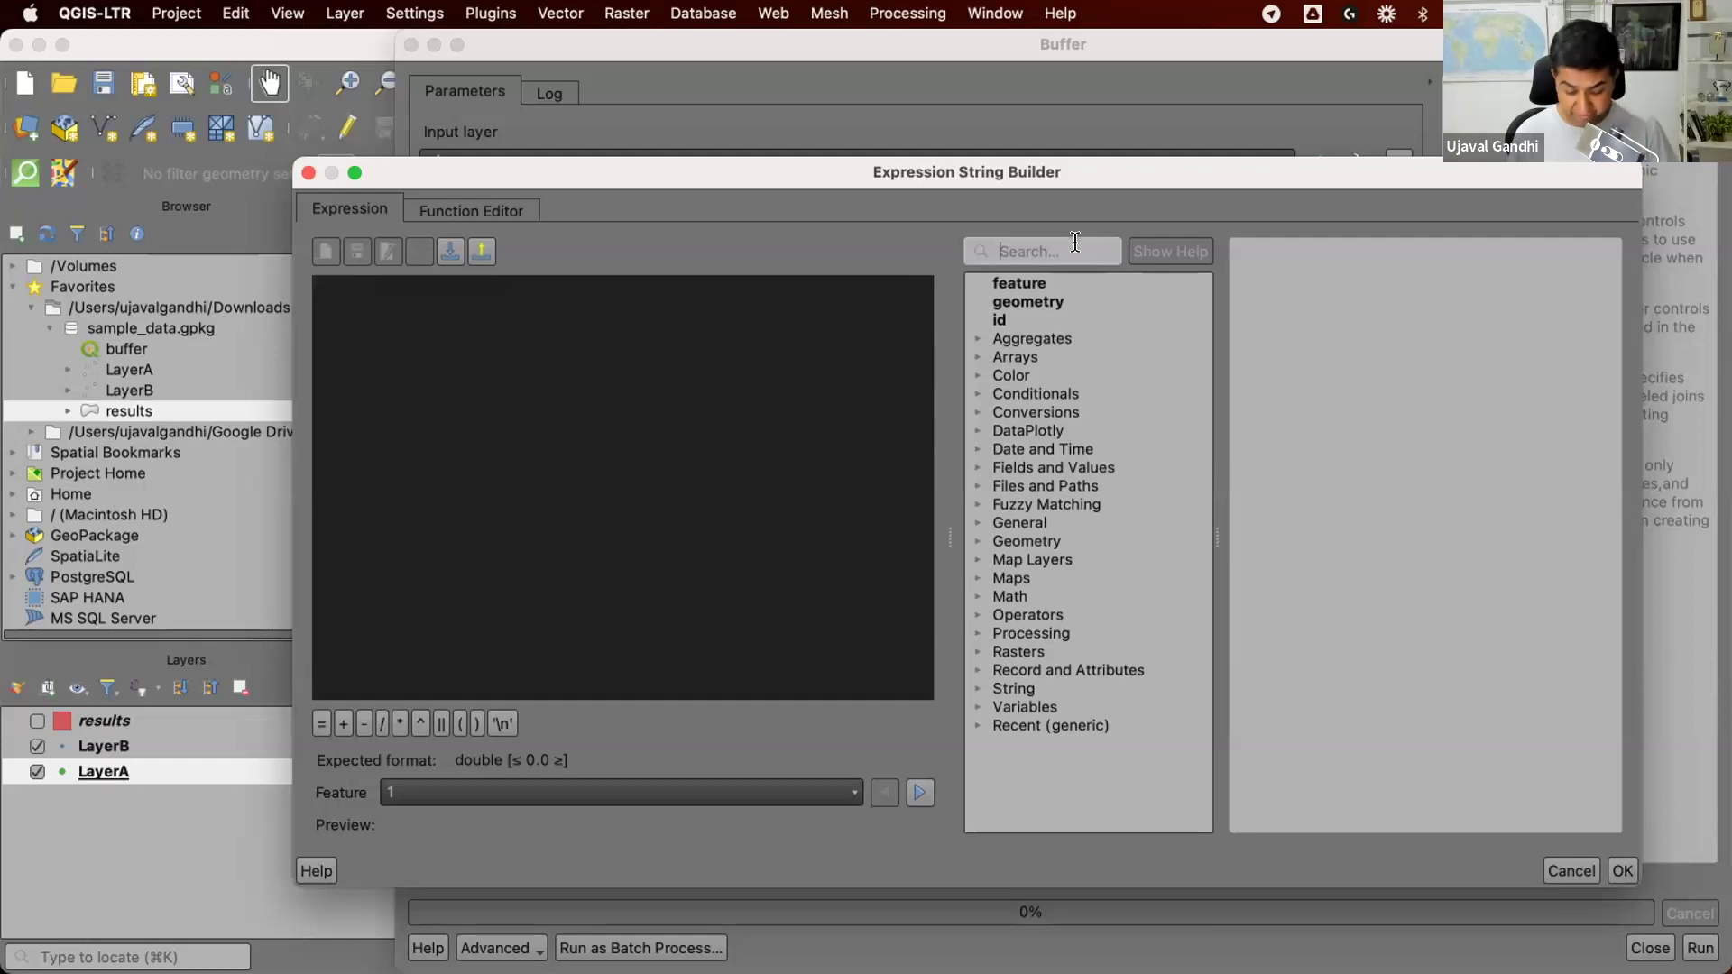
text(near)
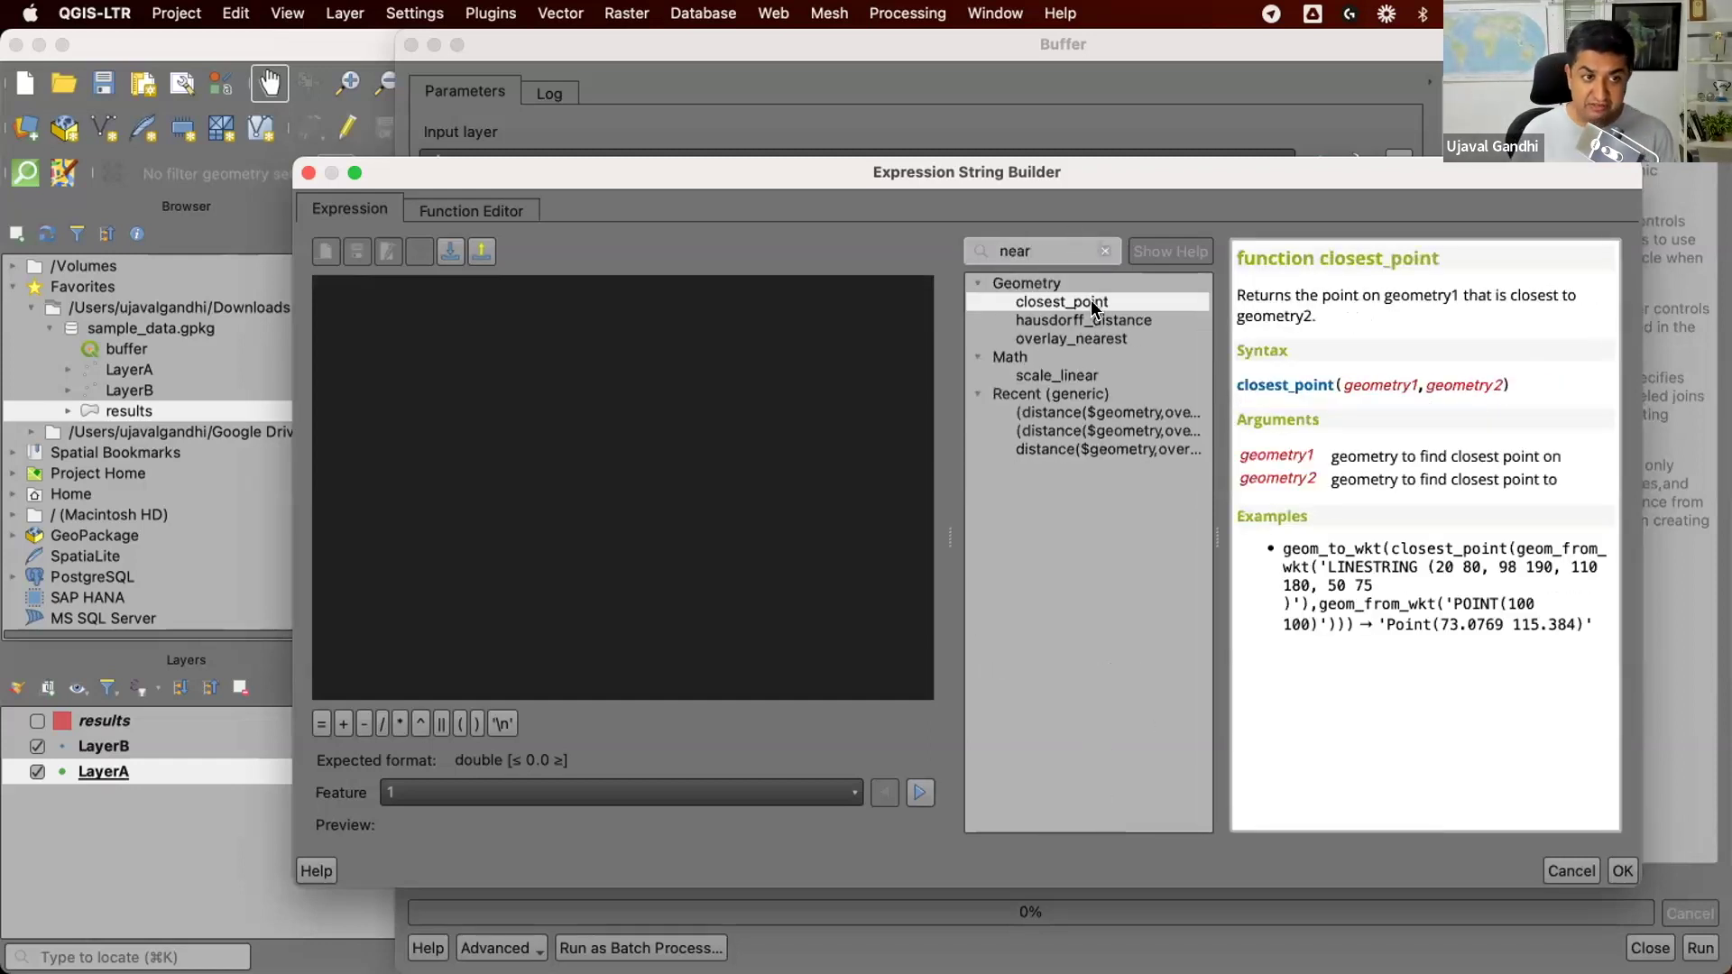
click(1080, 338)
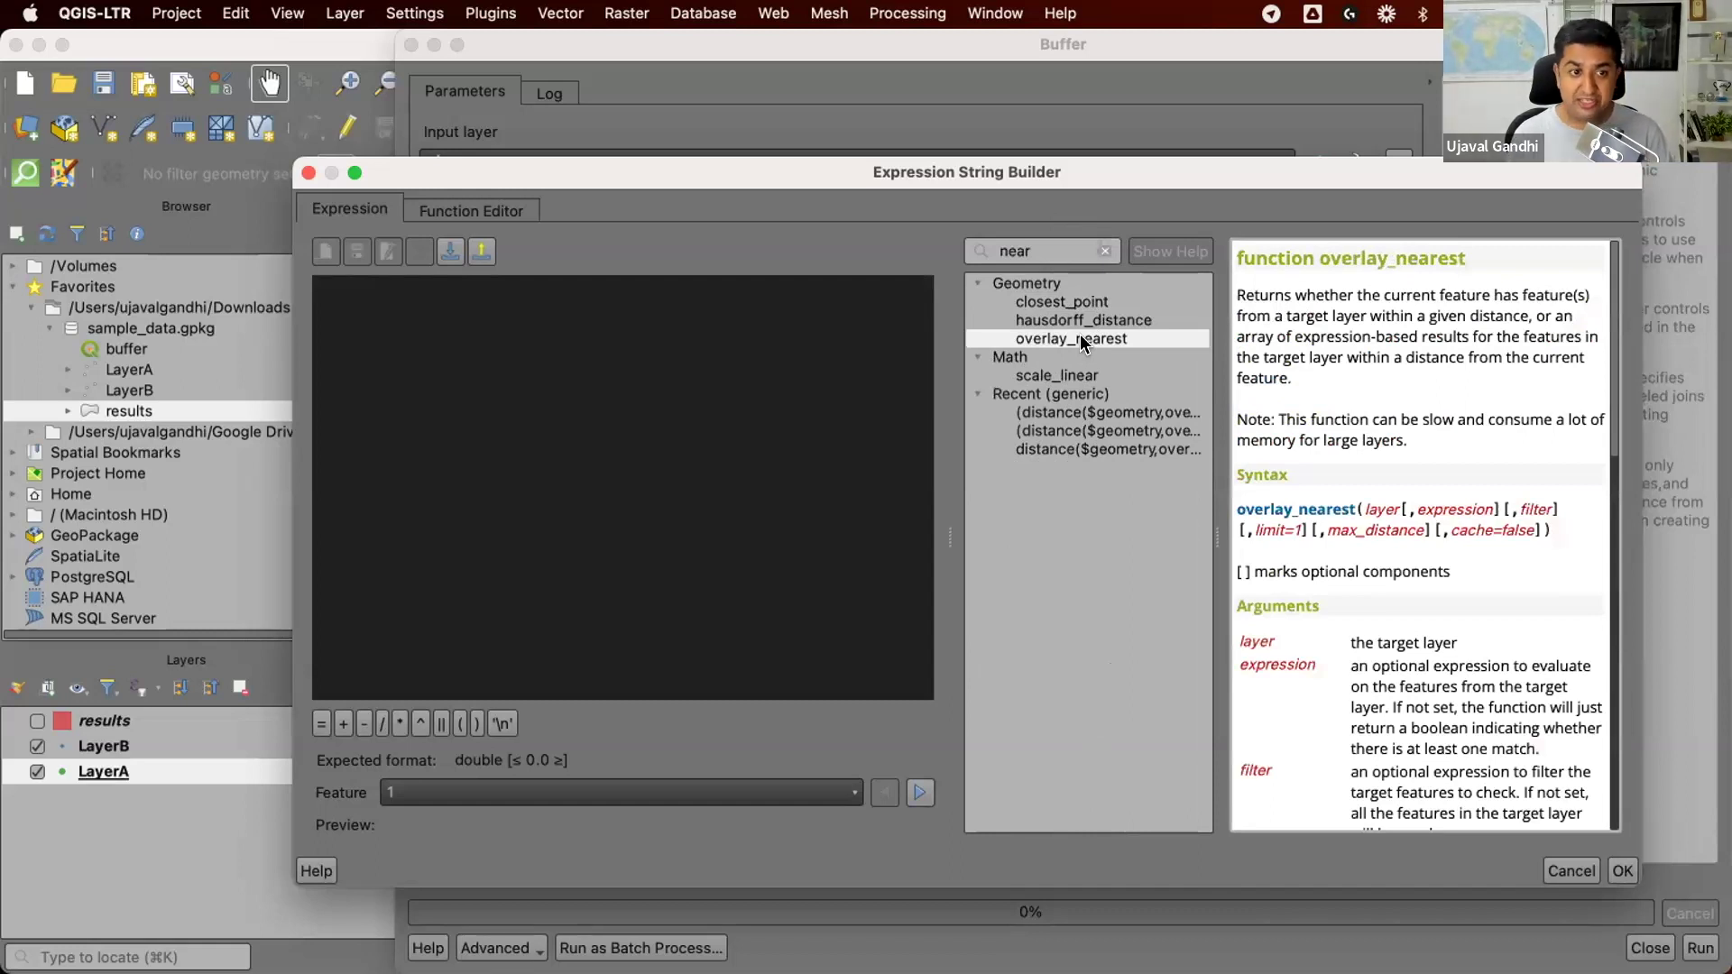
Step: Write overlay_nearest(layer:='LayerB', expression:="fid", limit:=5) in the expression editor
click(727, 379)
text(over)
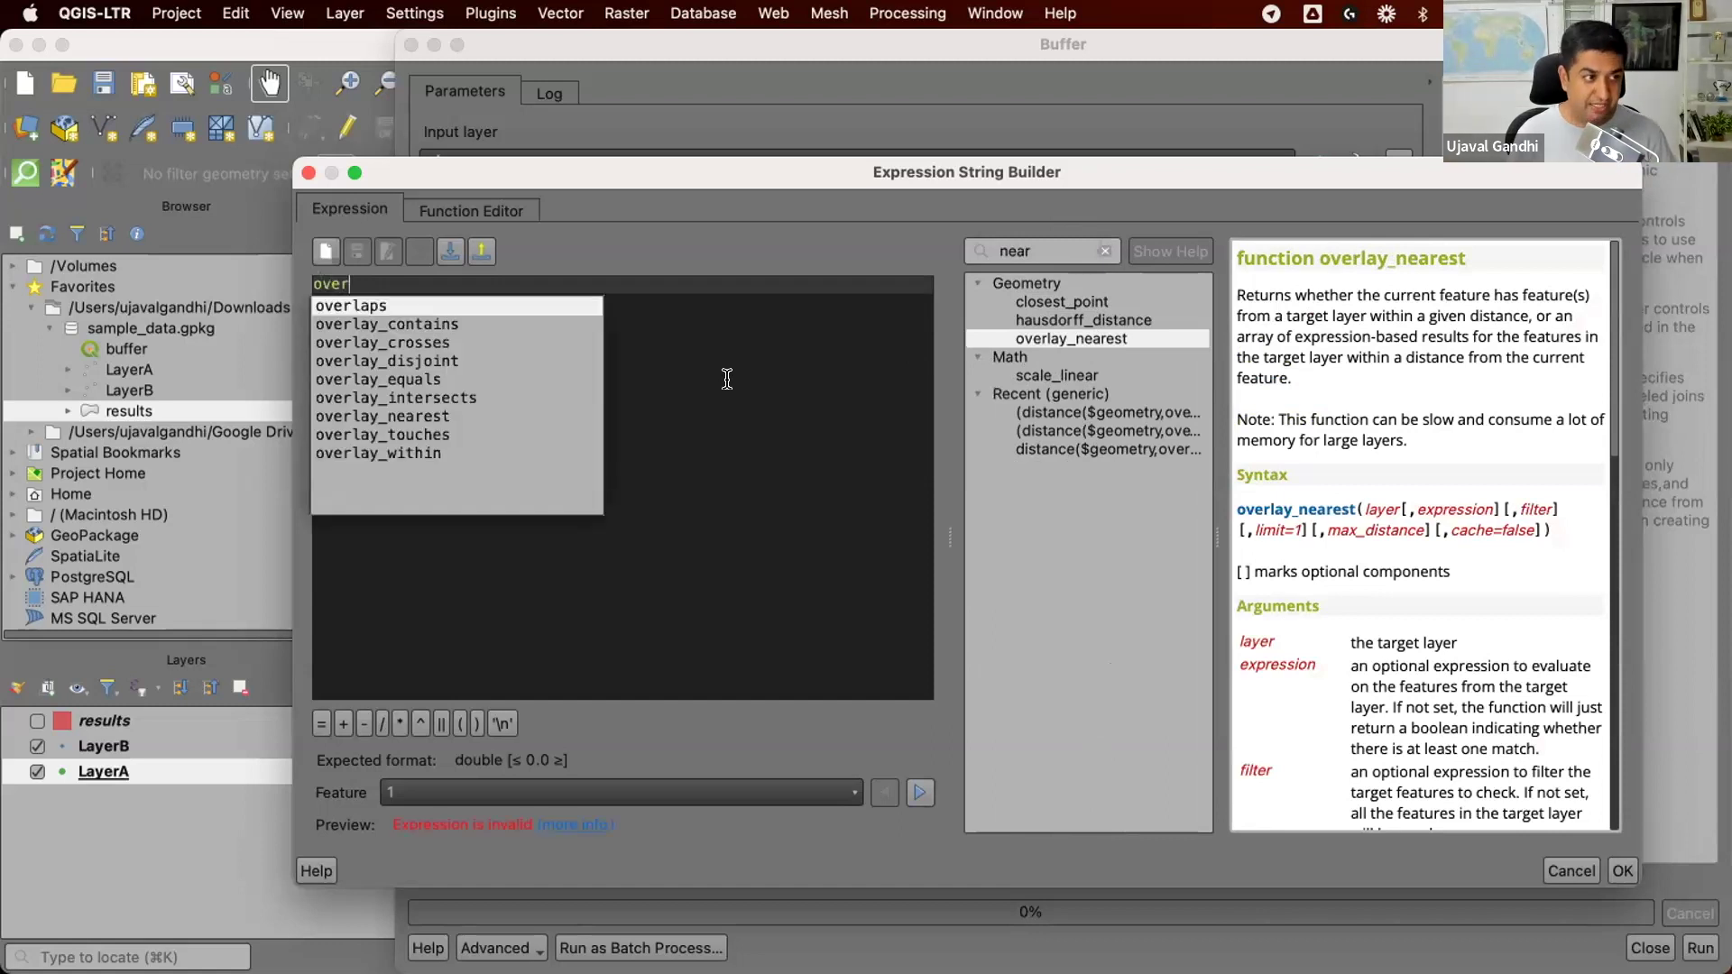
key(Down)
key(Down)
key(Down)
key(Down)
key(Down)
key(Down)
key(Return)
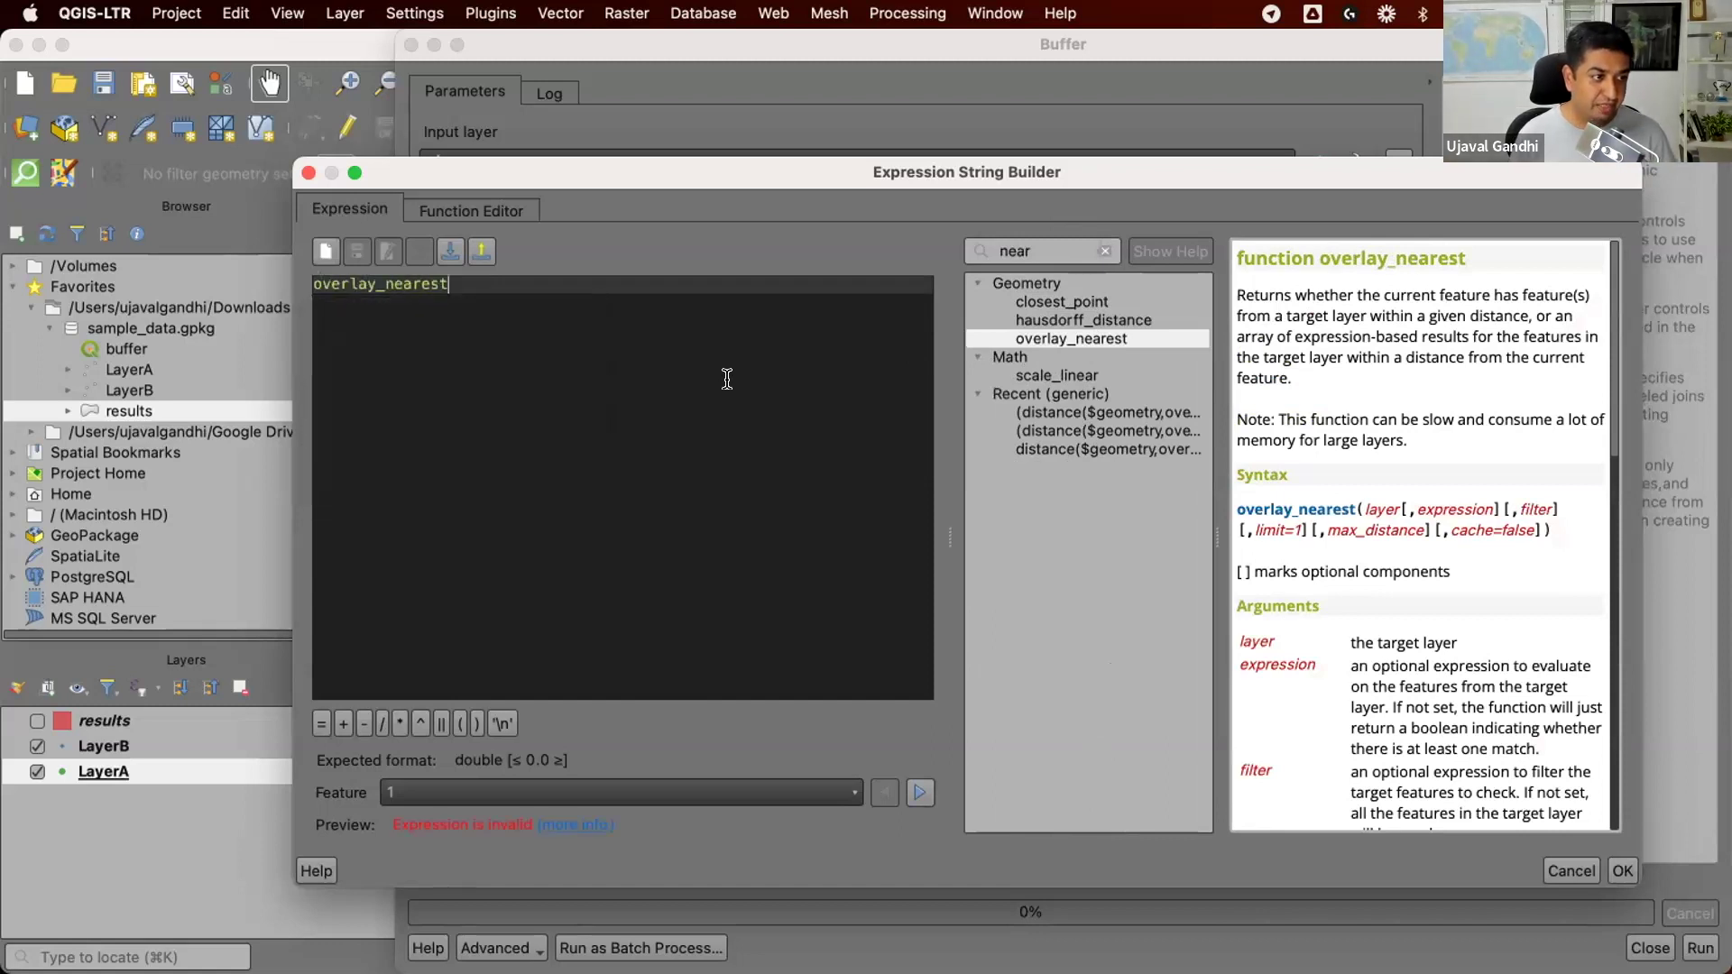
text(()
key(Return)
key(Tab)
text(la)
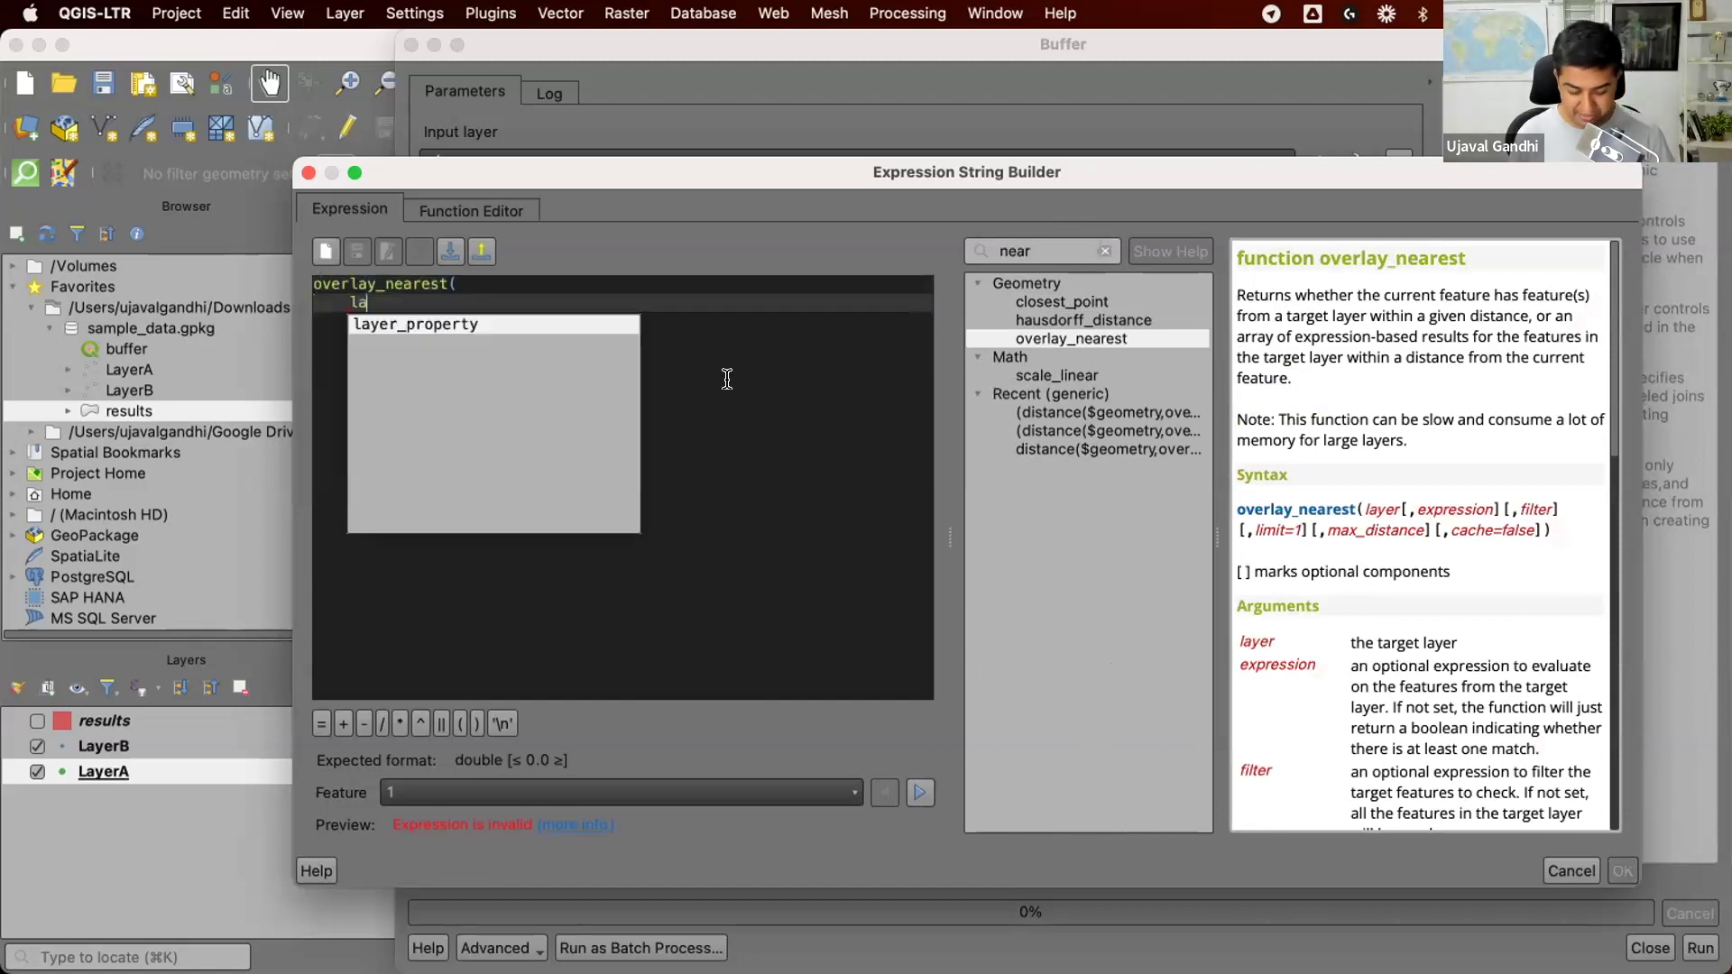
text(yer:=)
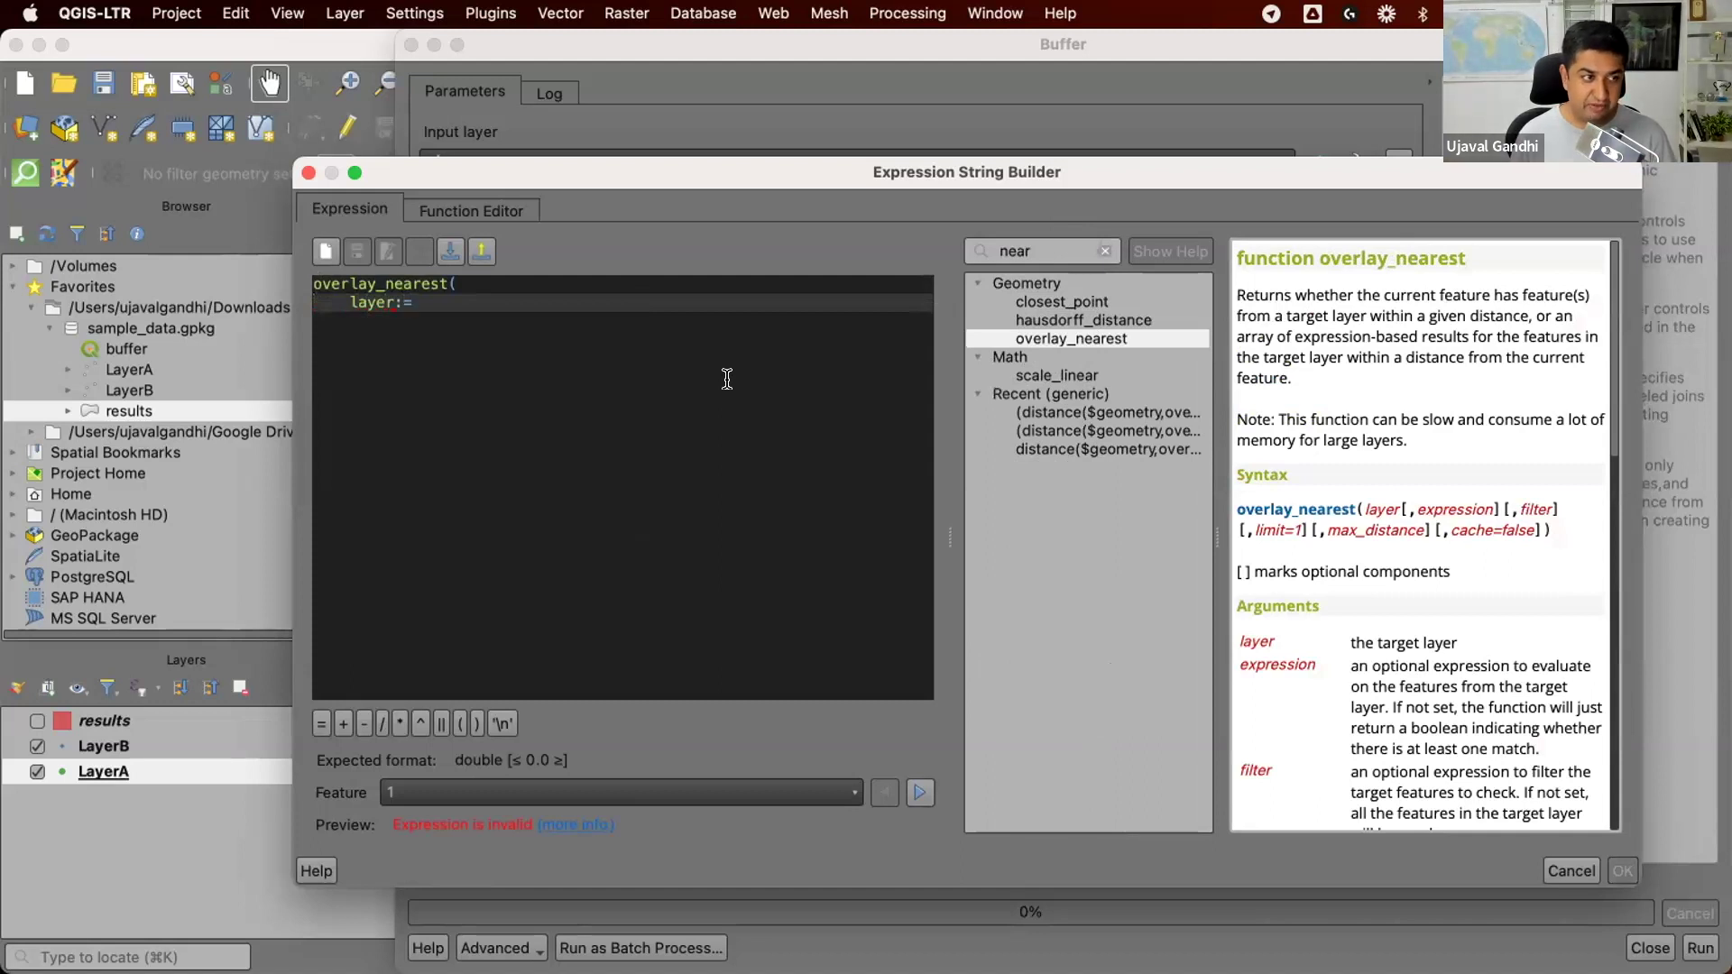
text('Laye)
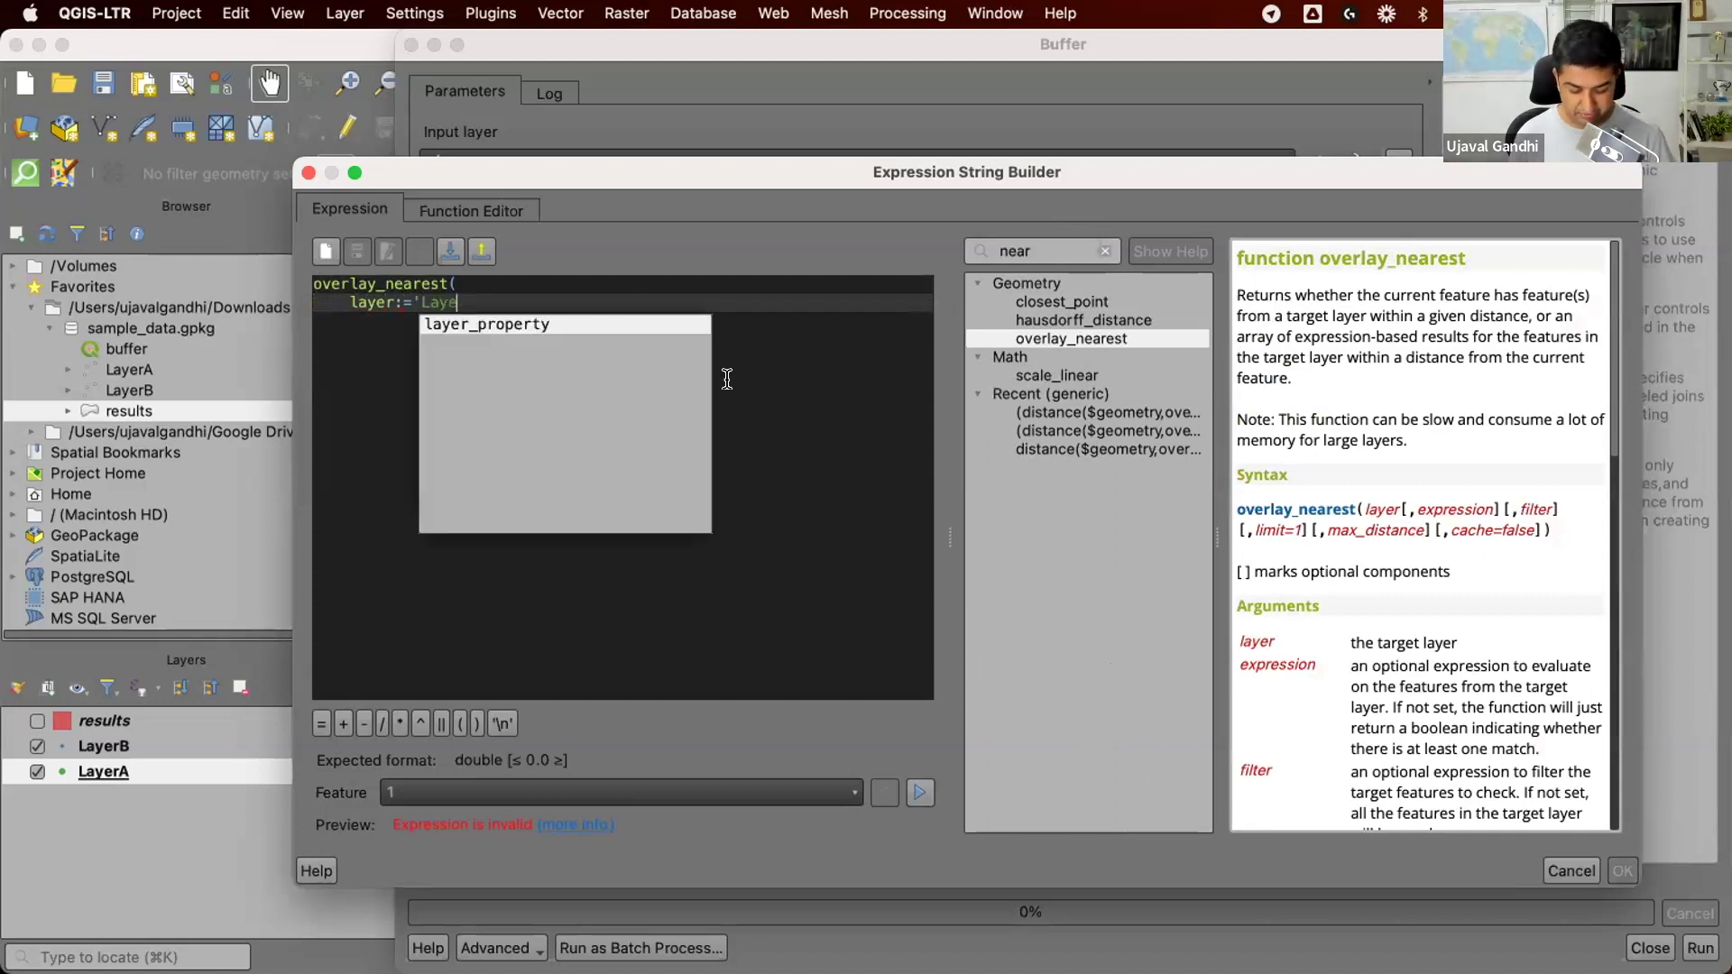
text(rB',)
key(Return)
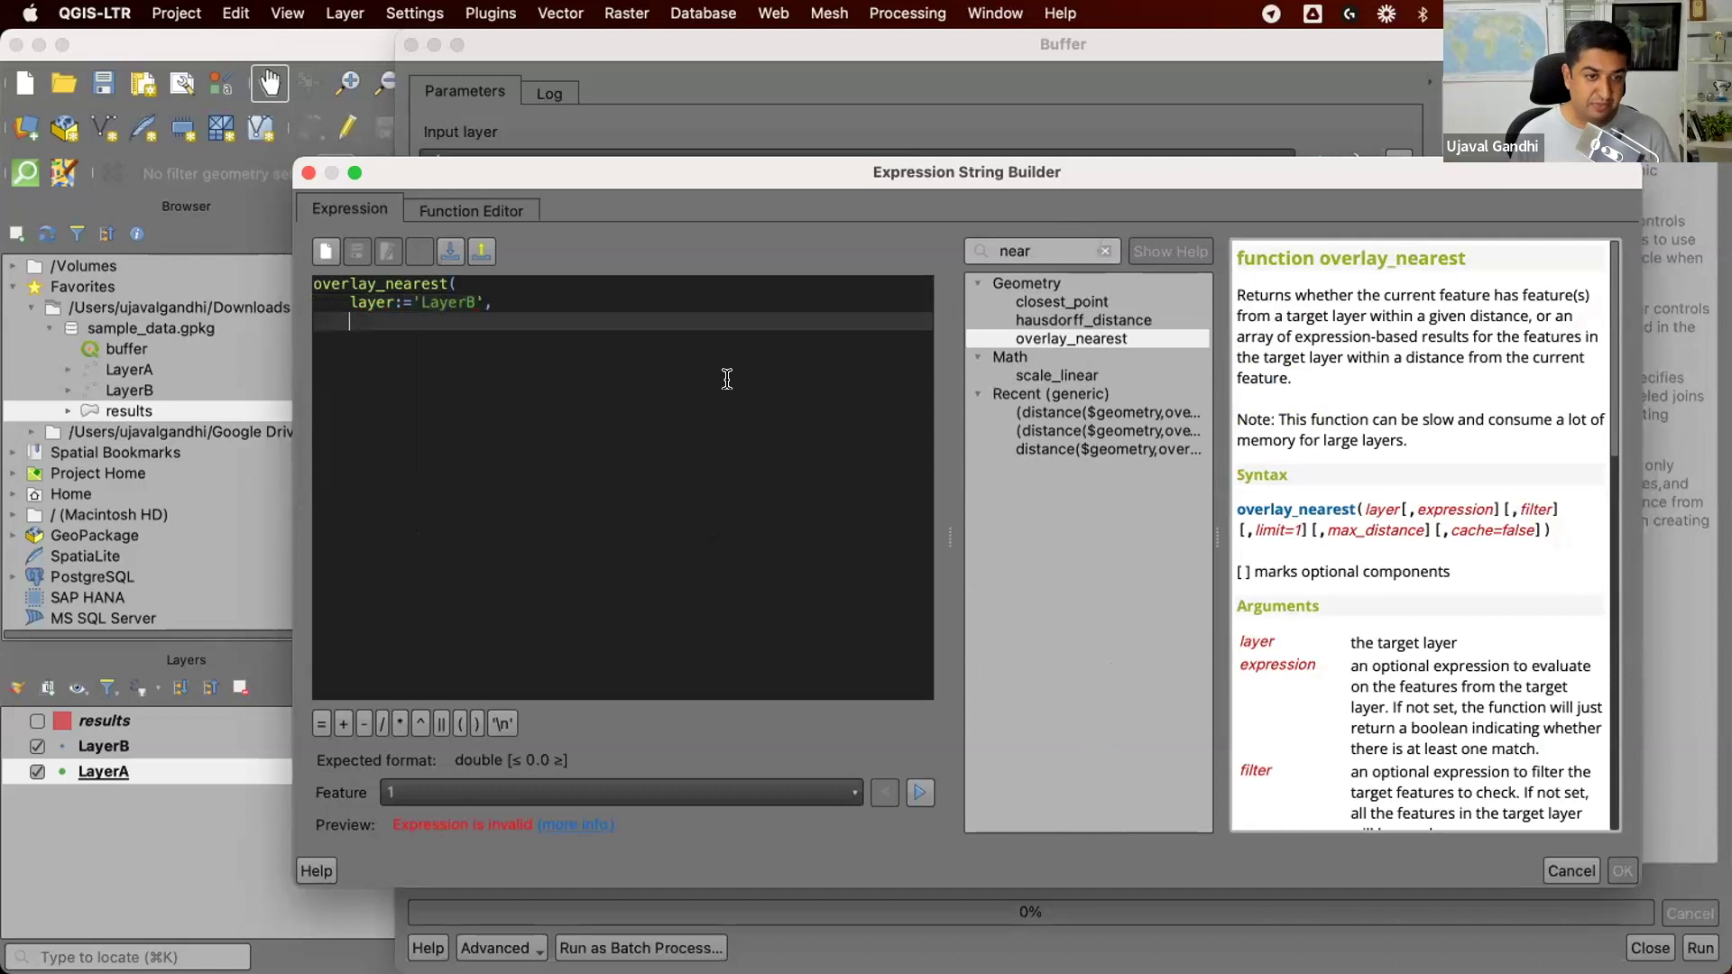
text(expression:=)
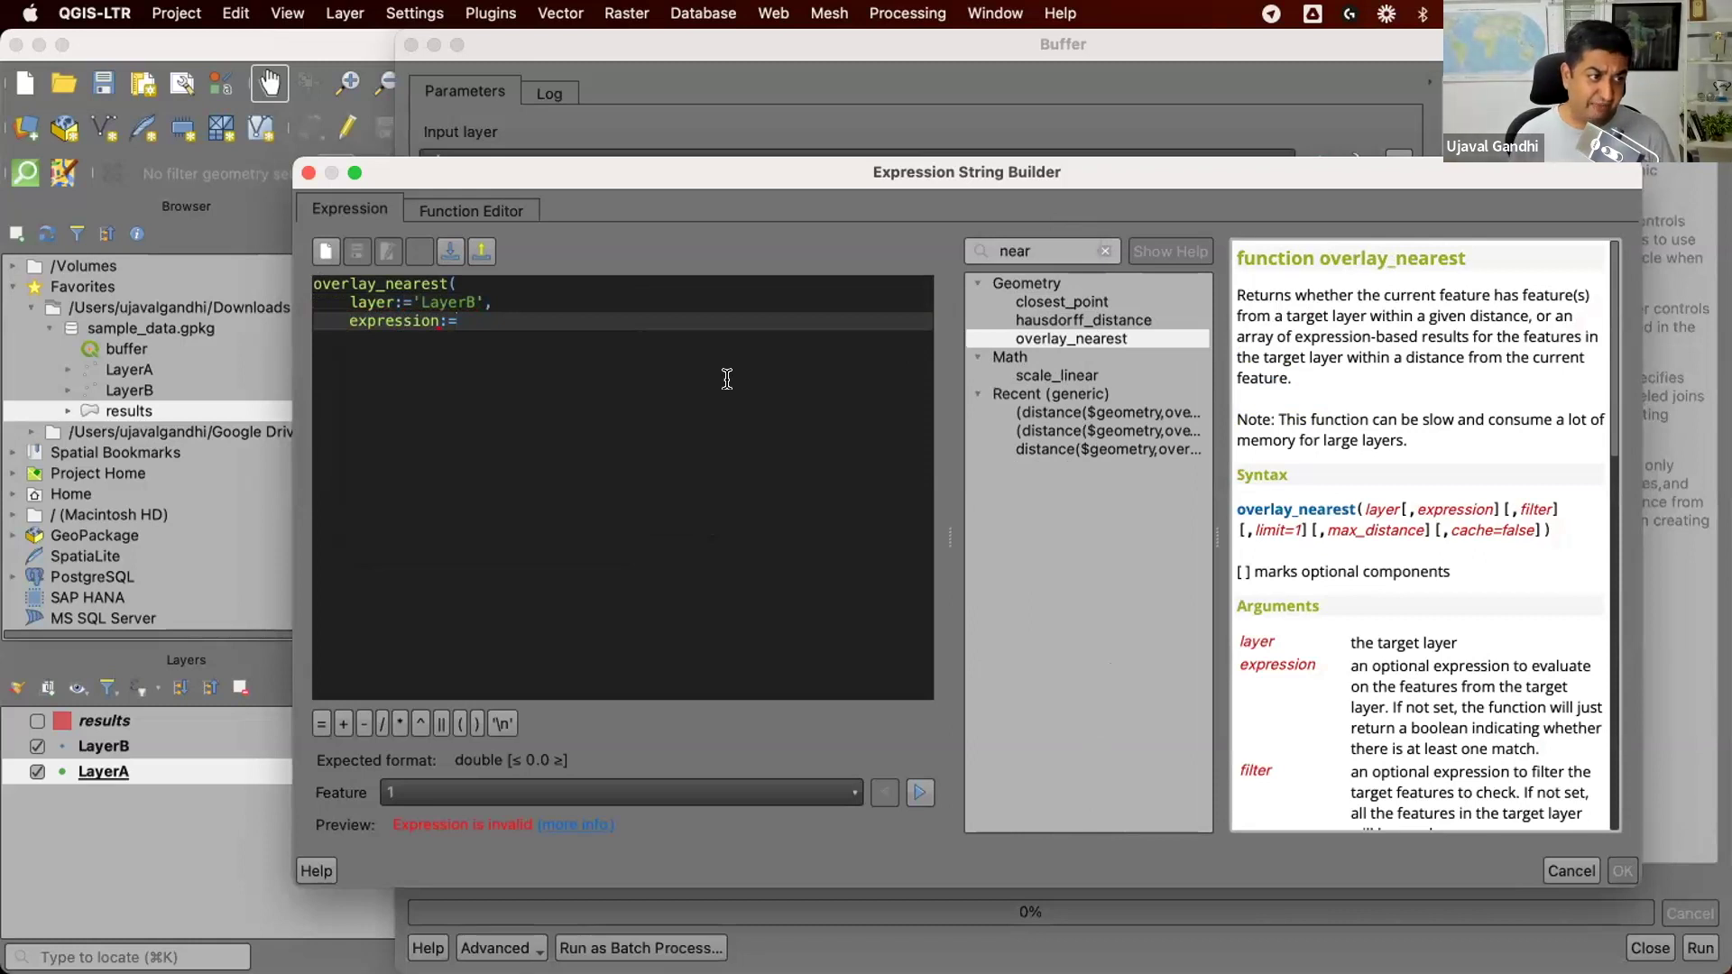
text("fid",)
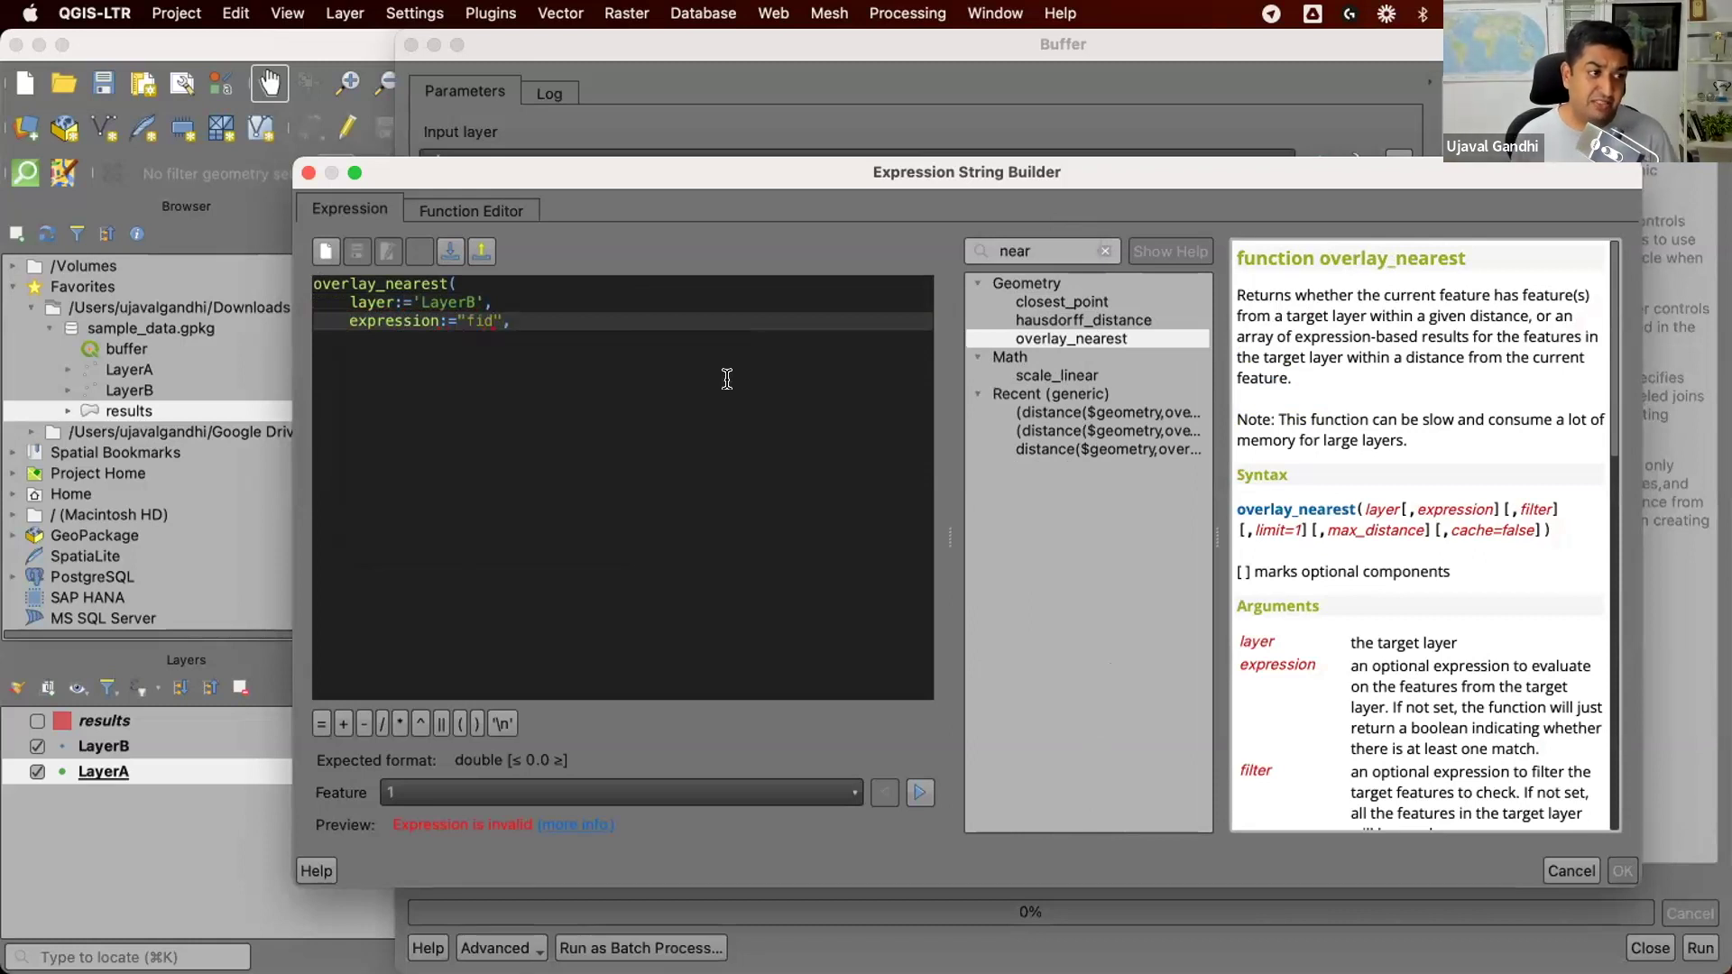
key(Return)
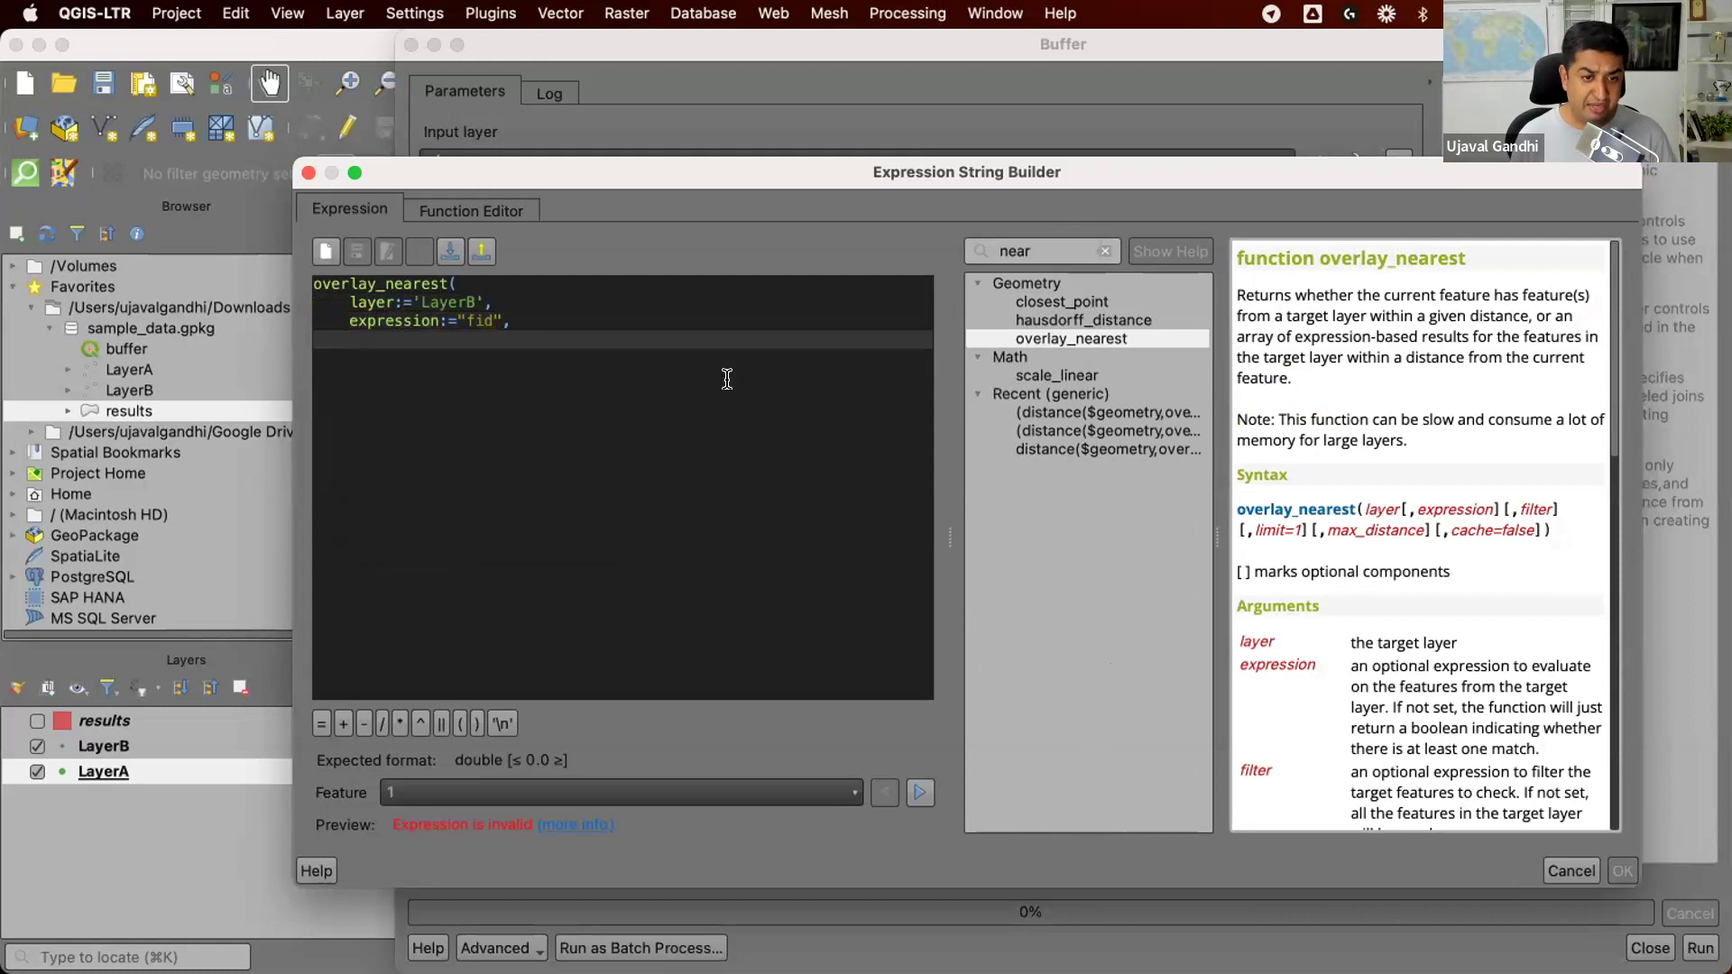
text(limit)
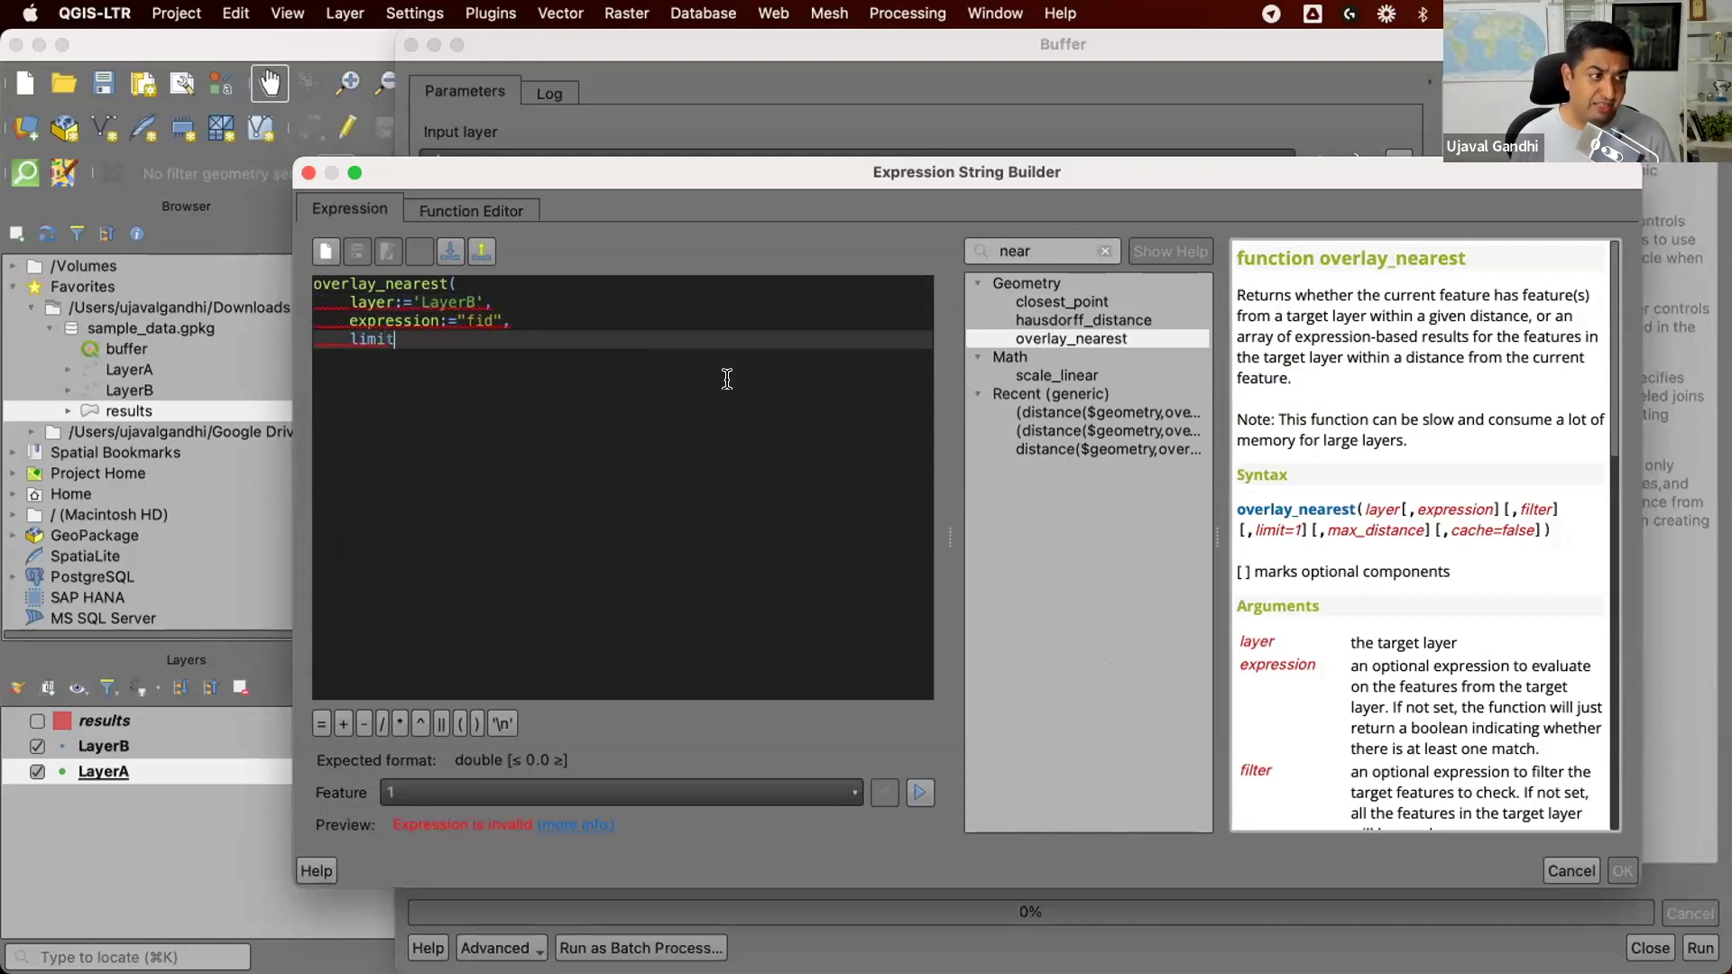
text(:=)
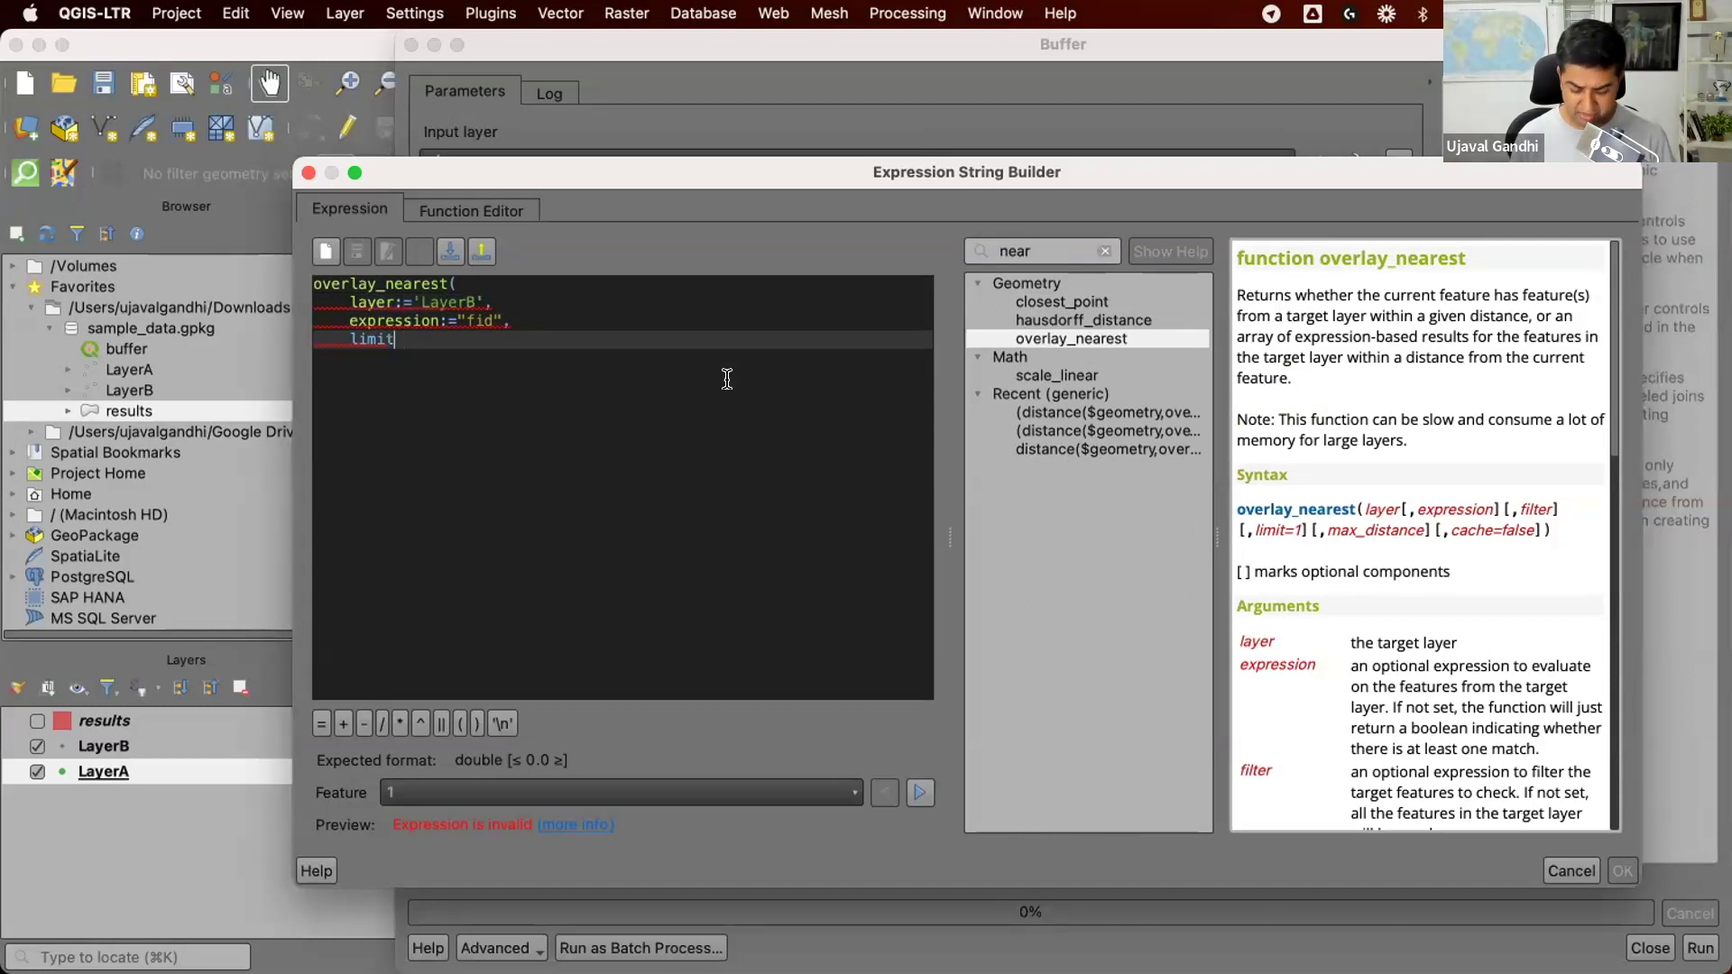
text(5)
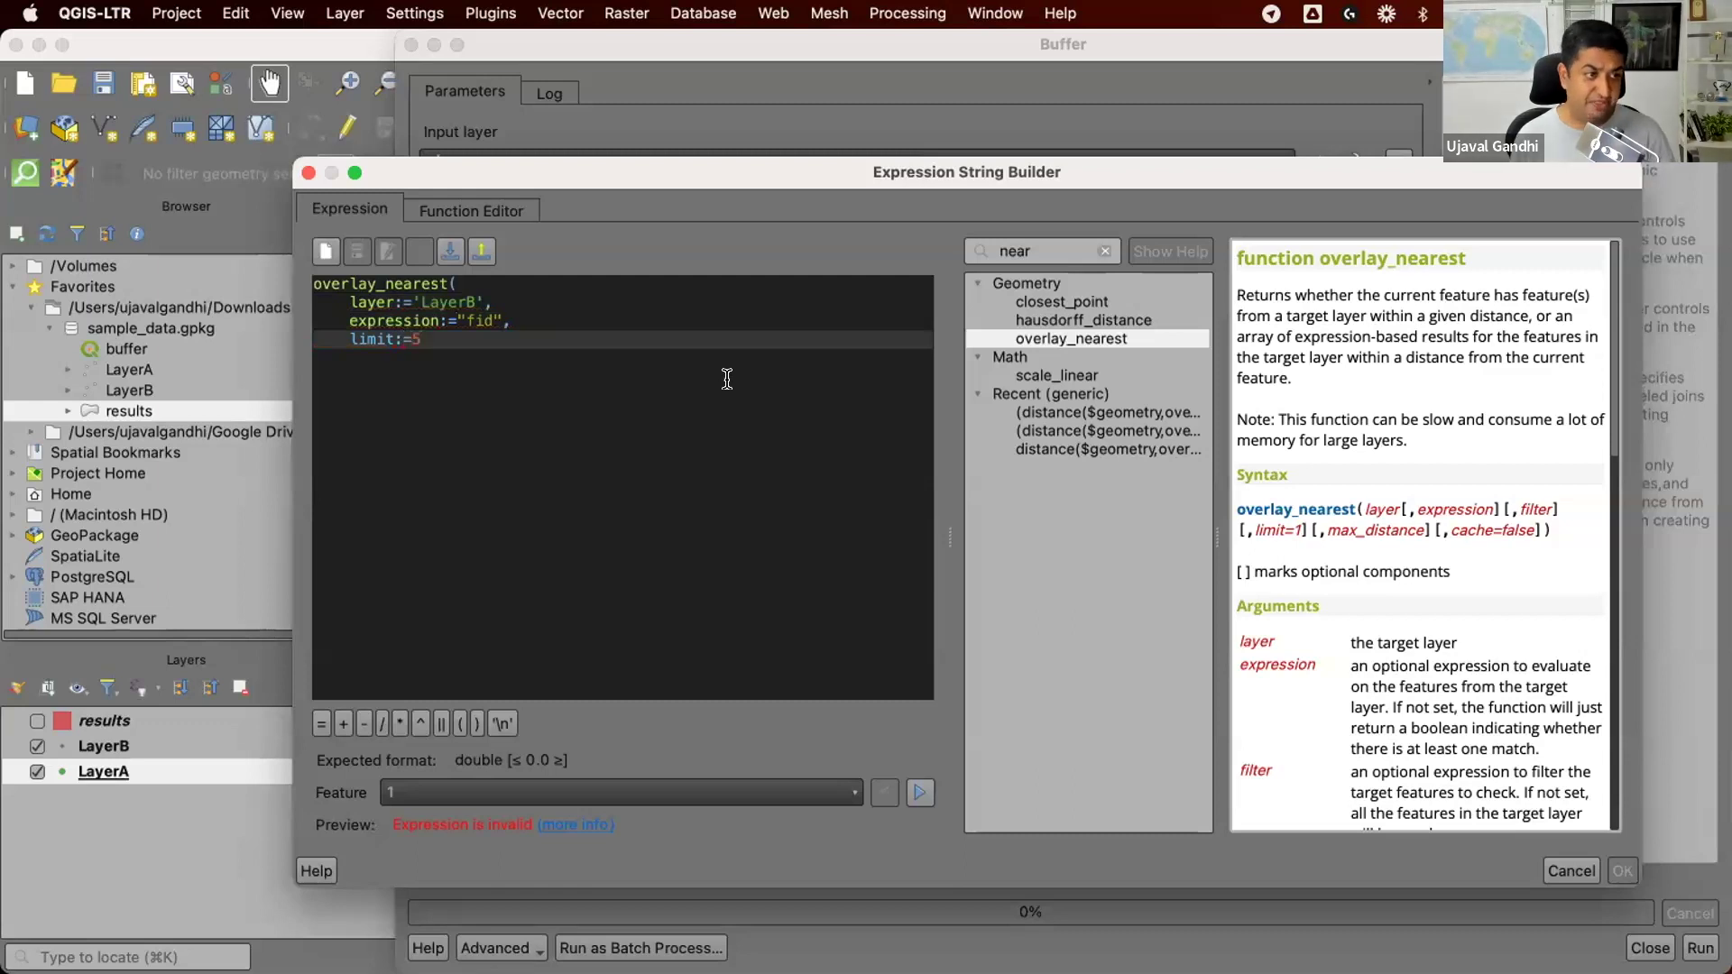
text())
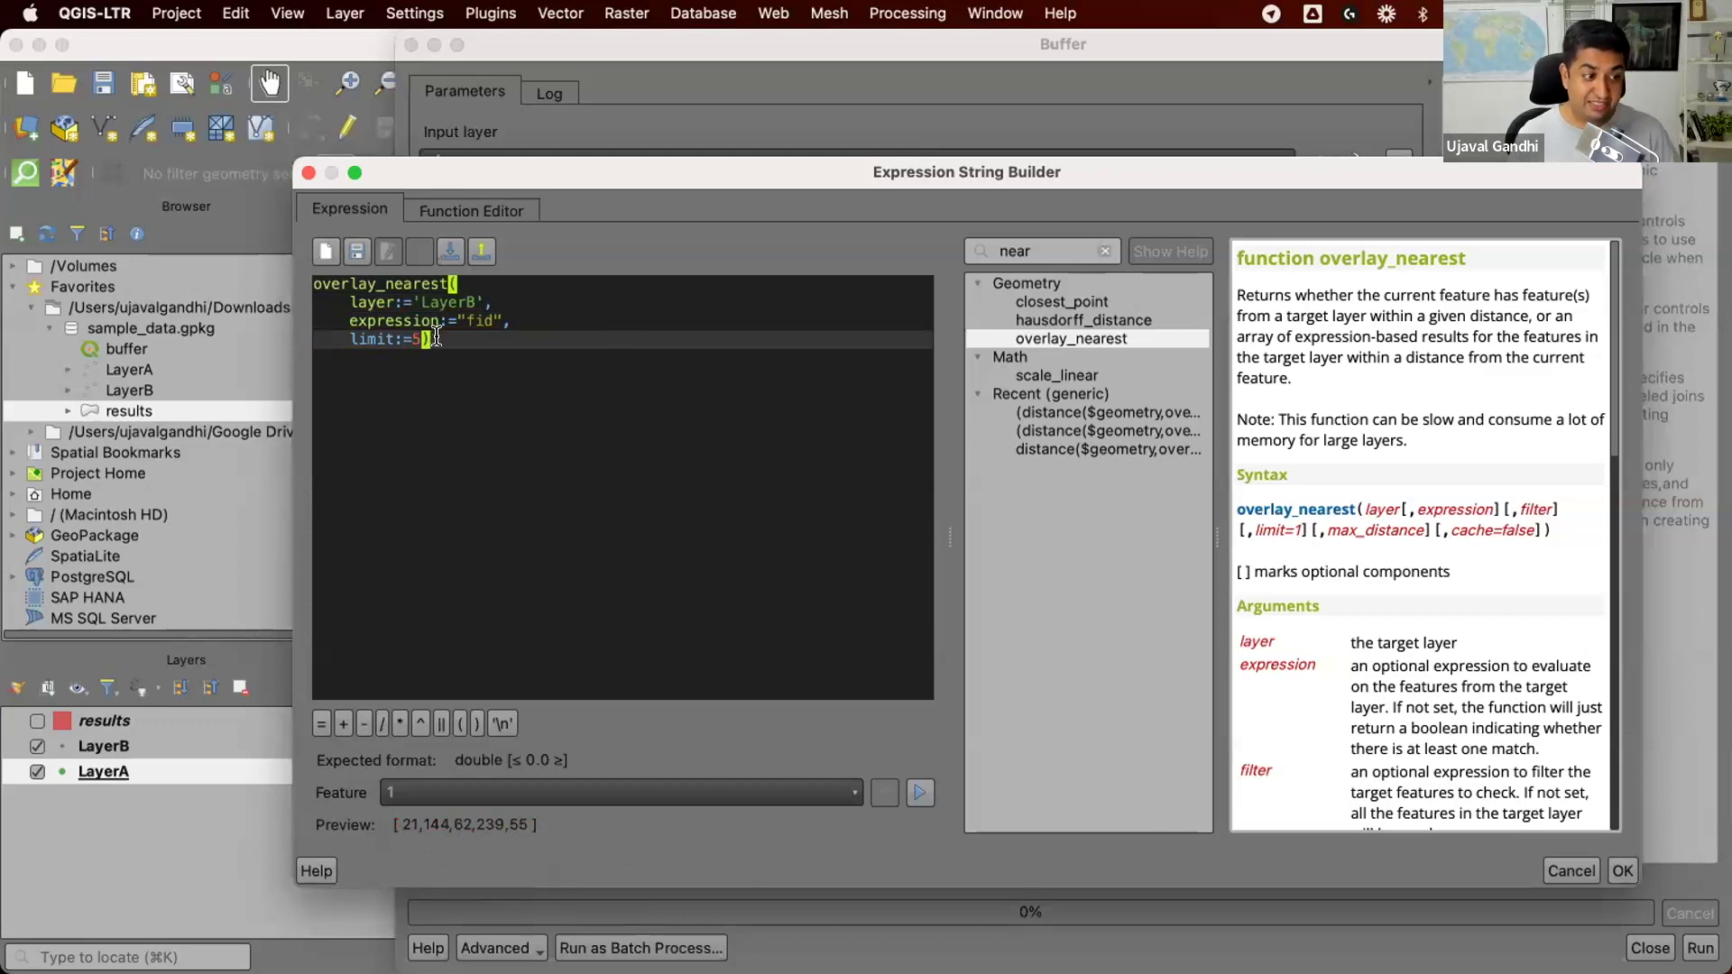
Step: Append the index [-1] to take the last of the five nearest results
text(,)
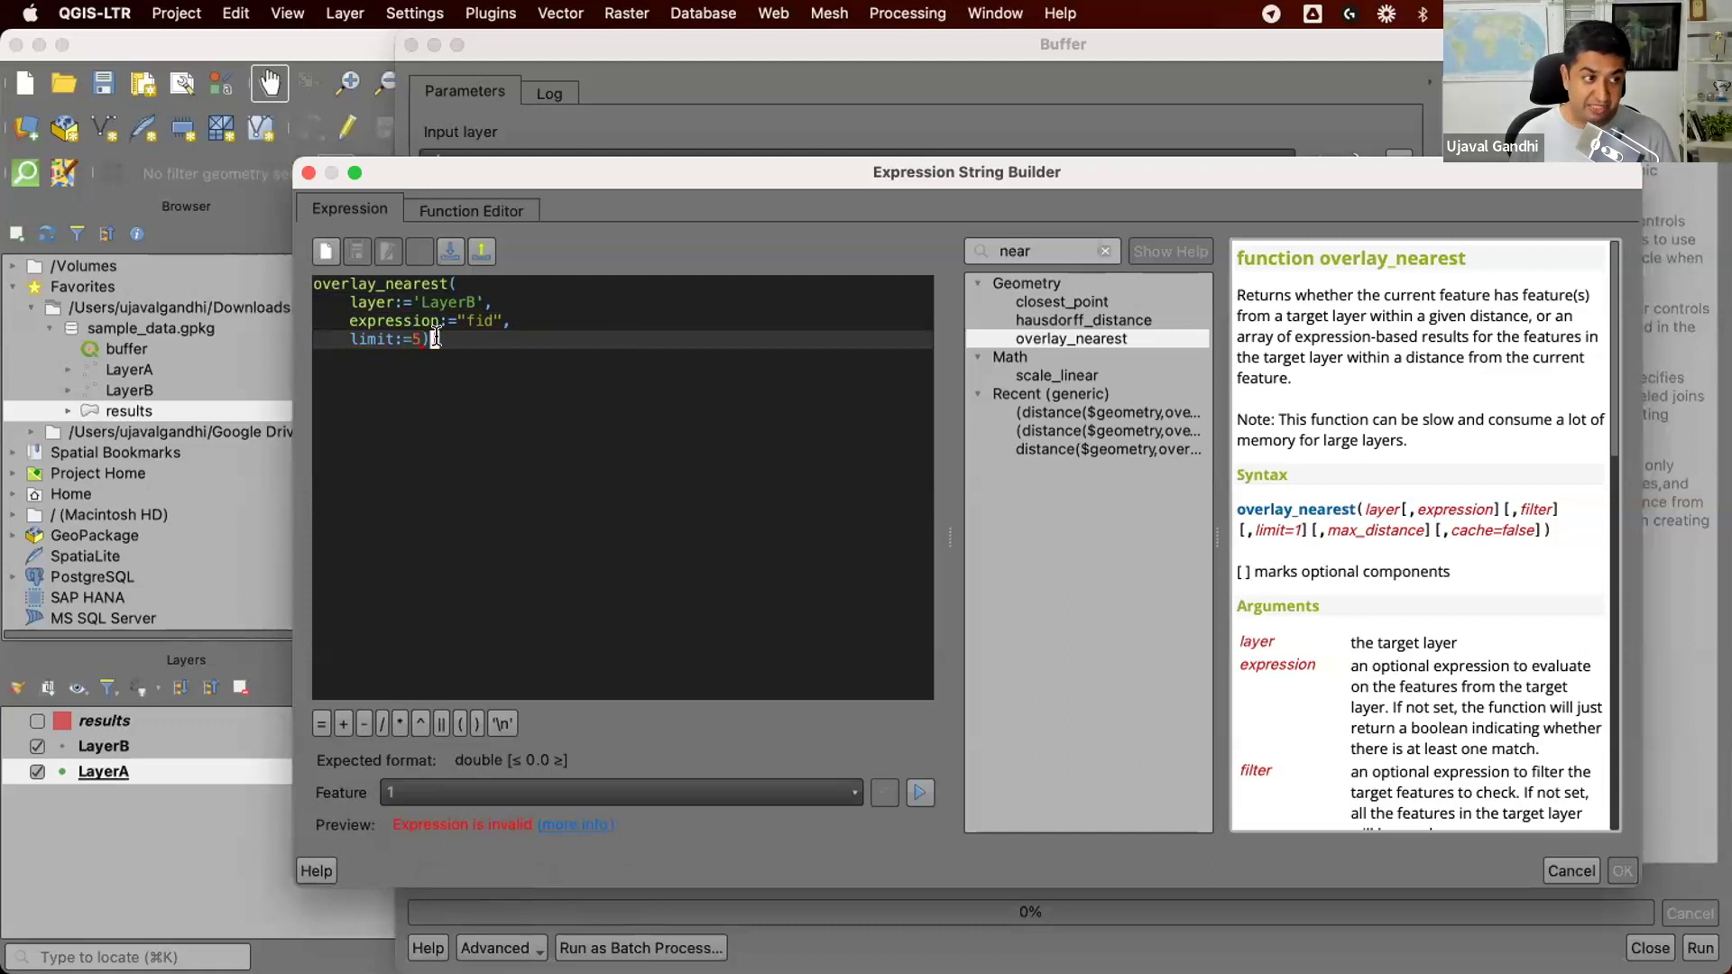
text(4])
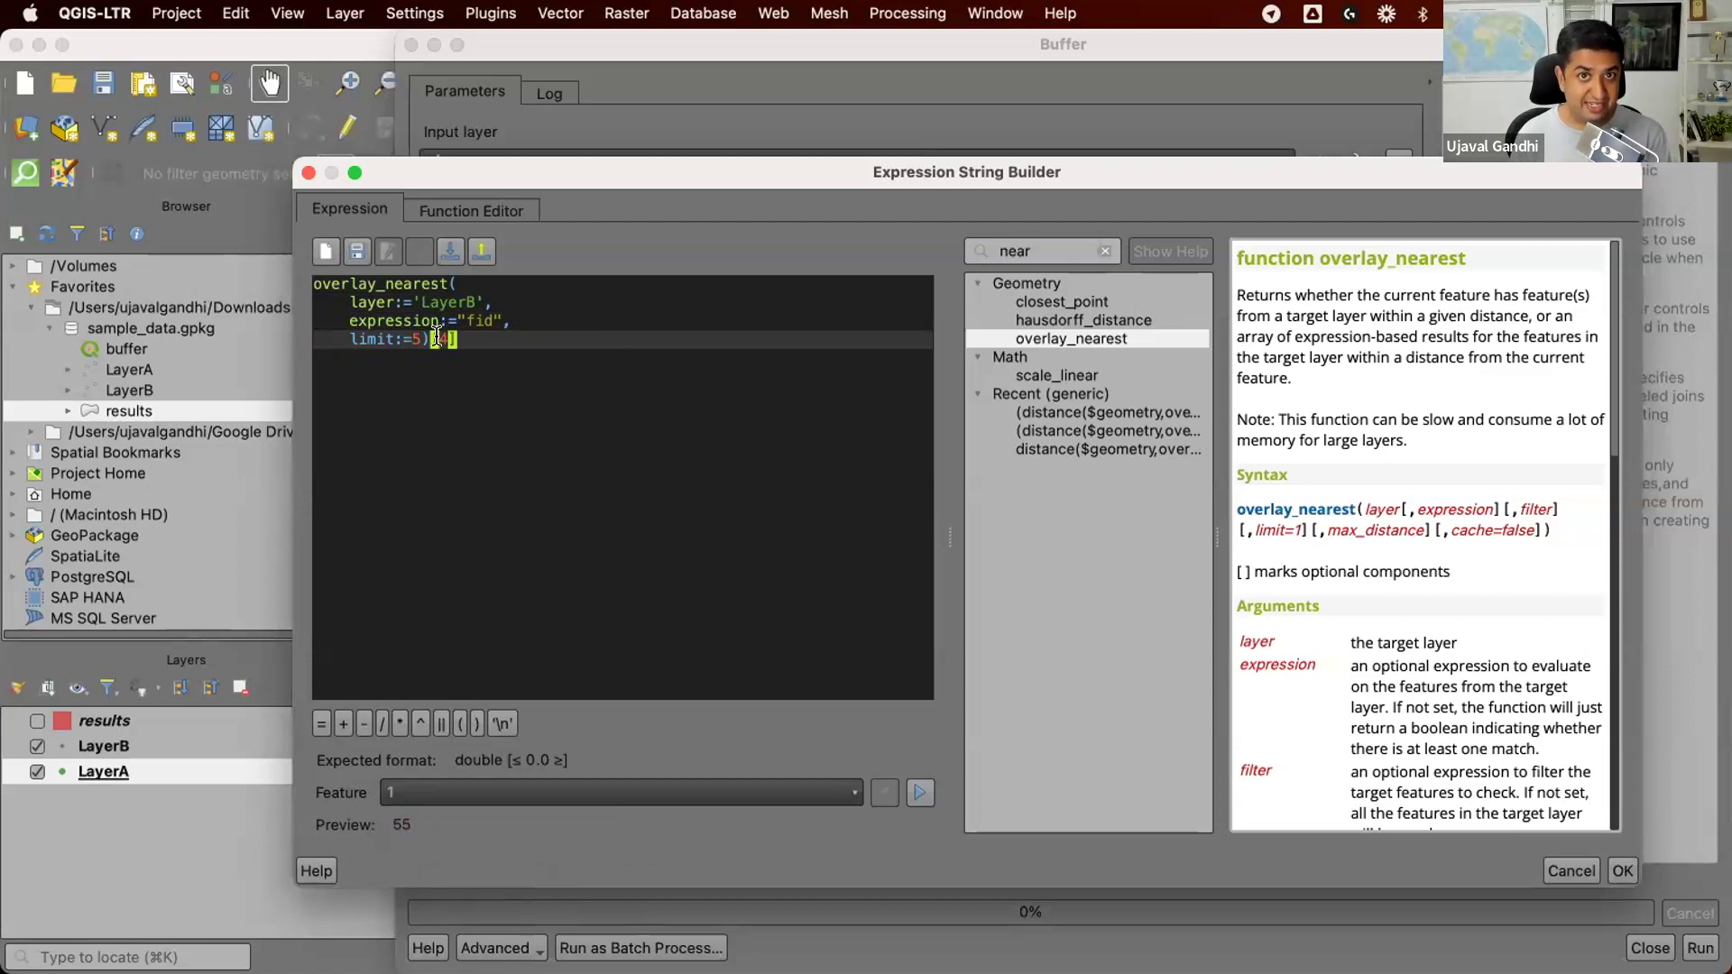
key(BackSpace)
key(BackSpace)
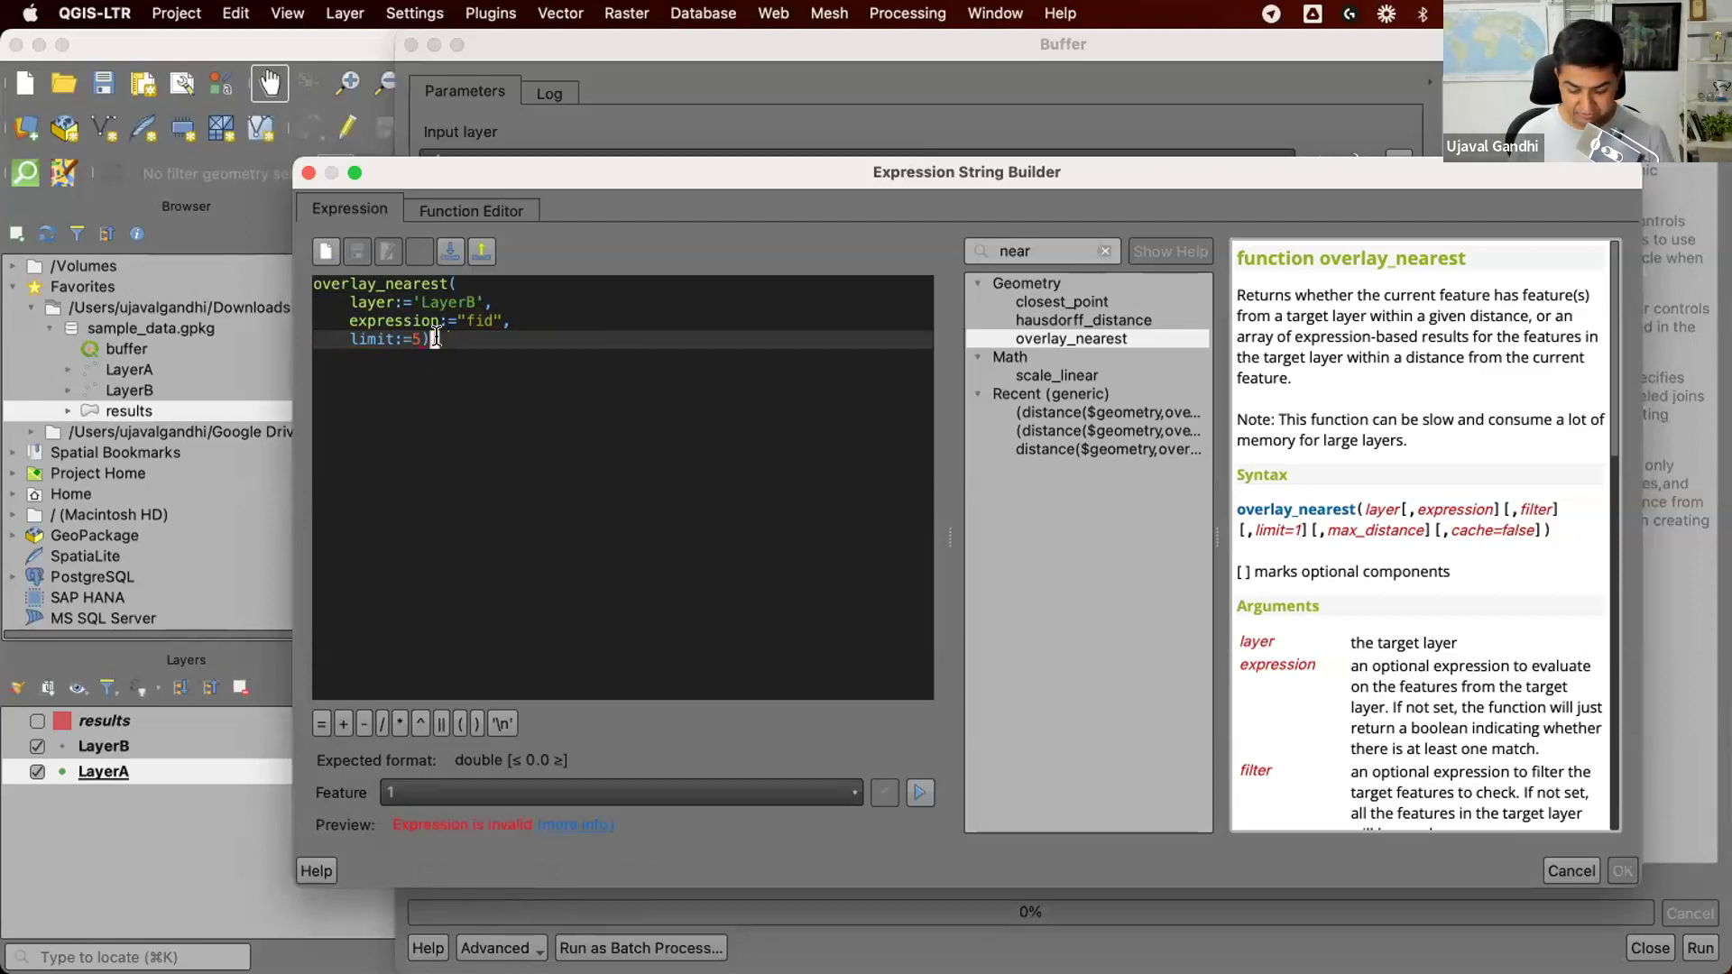
text(-1])
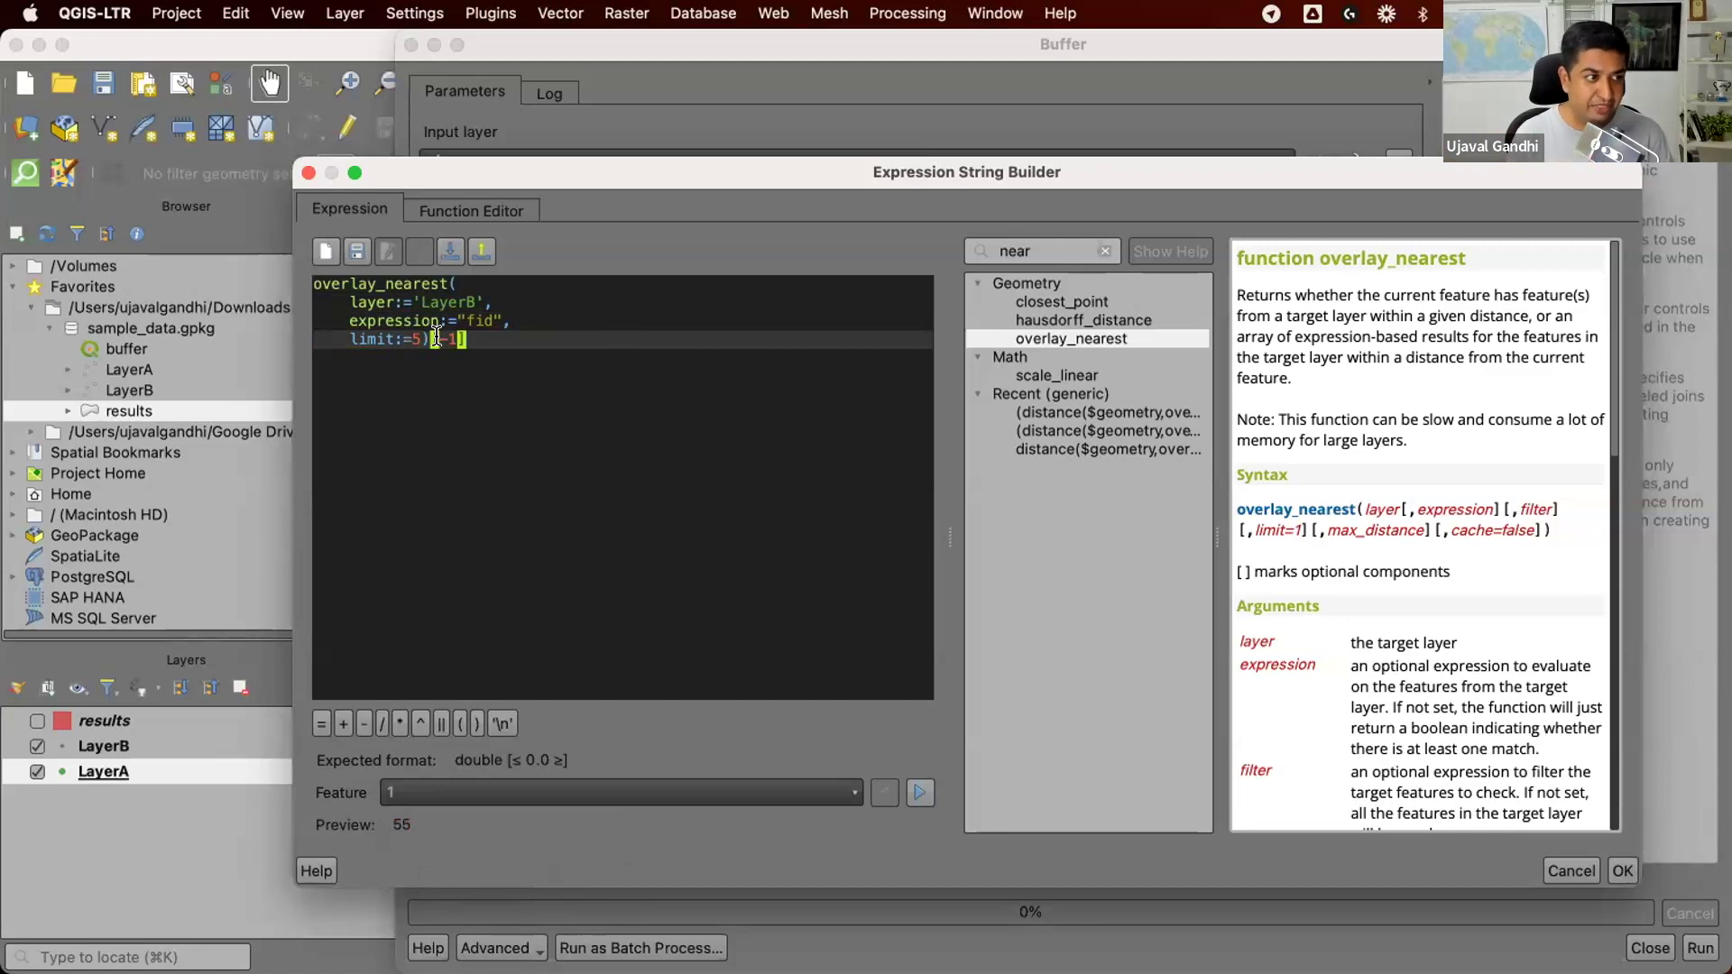
Step: Replace "fid" with $geometry as the overlay_nearest expression argument
double_click(475, 319)
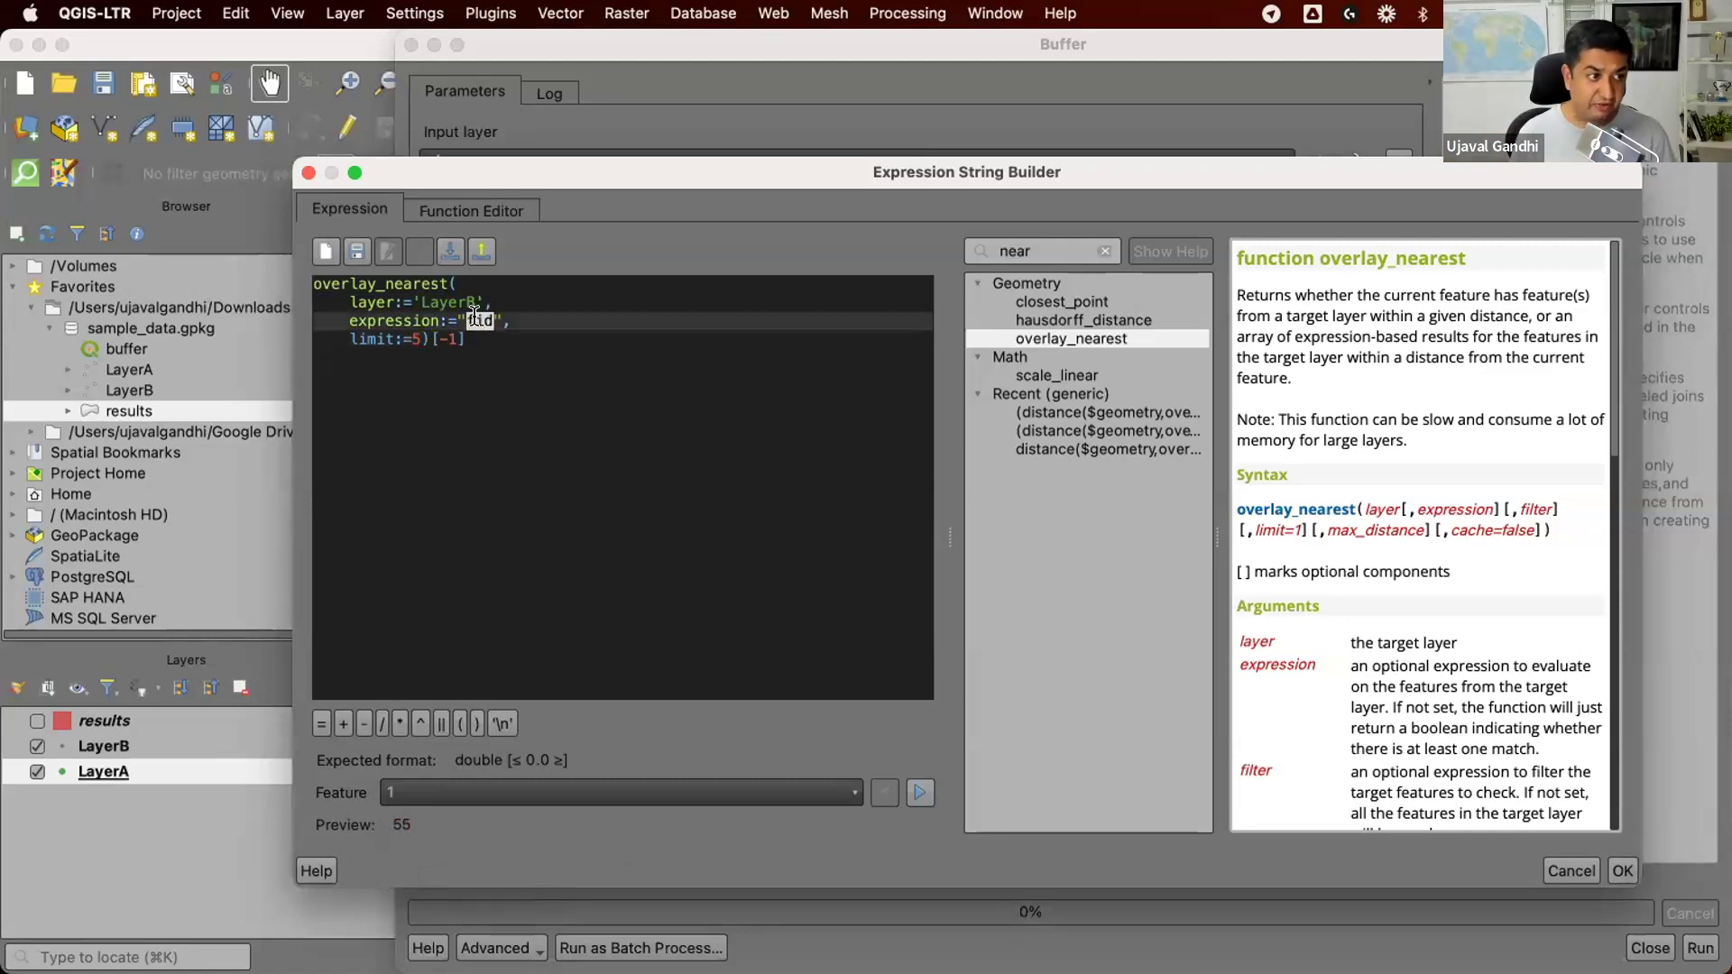
key(BackSpace)
key(BackSpace)
text($geometry)
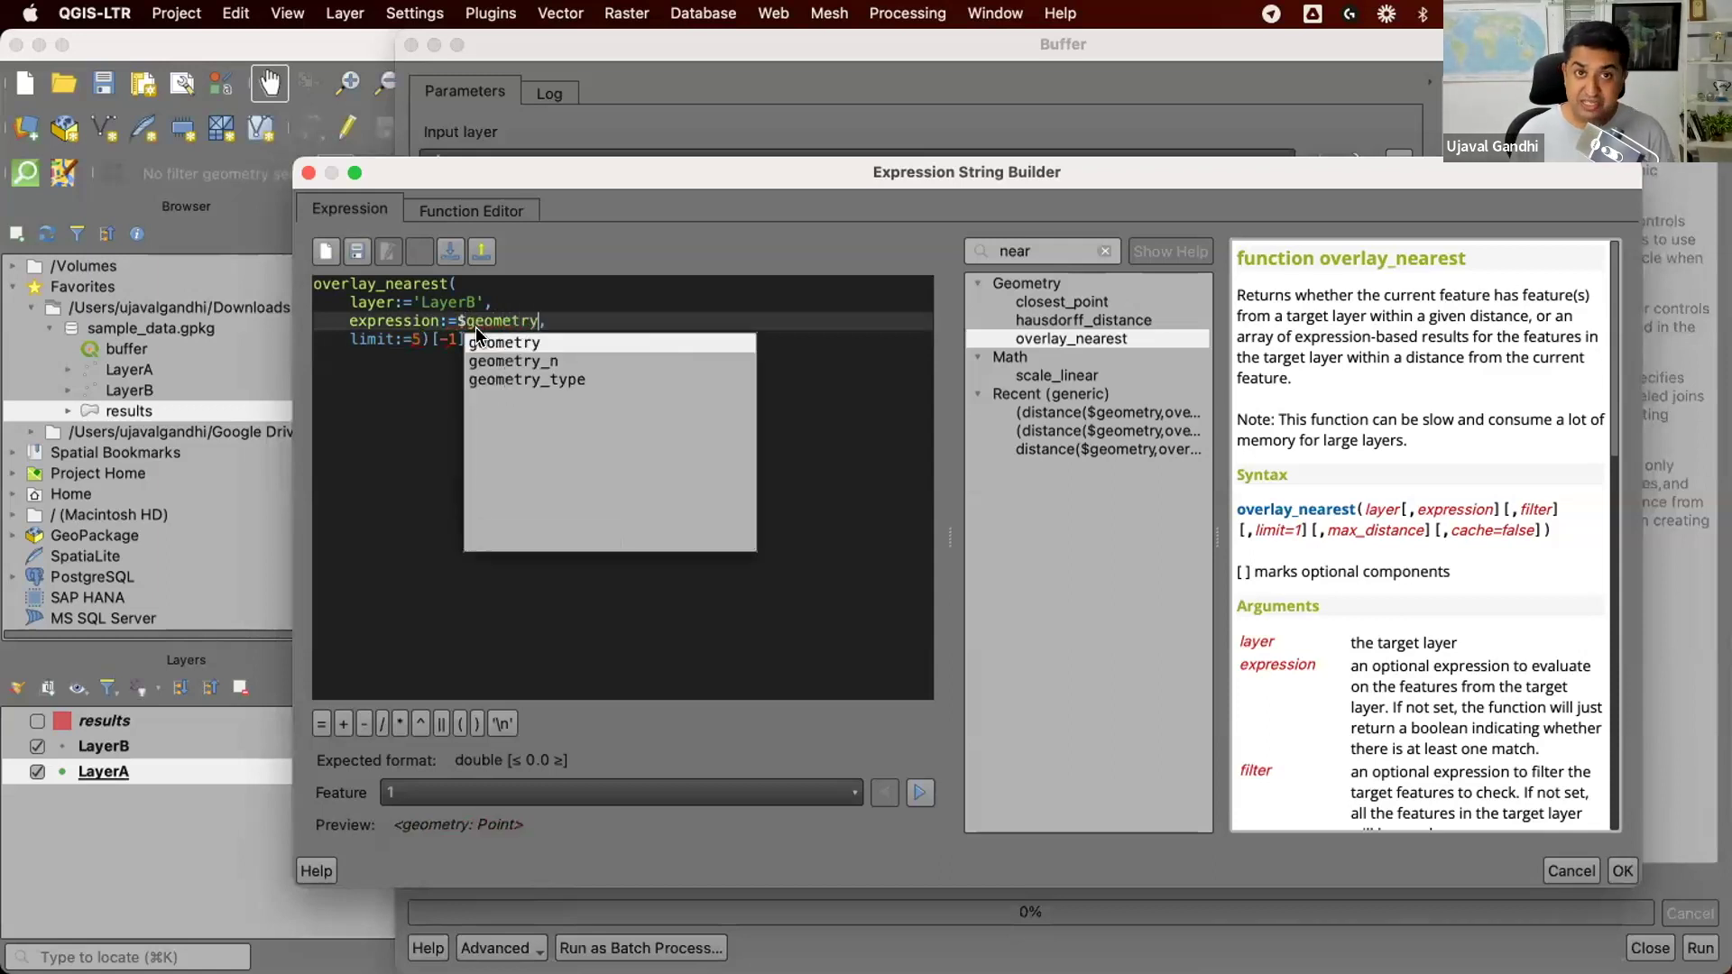
Step: Wrap the call in distance($geometry, ...) so the preview shows 308.06
click(378, 404)
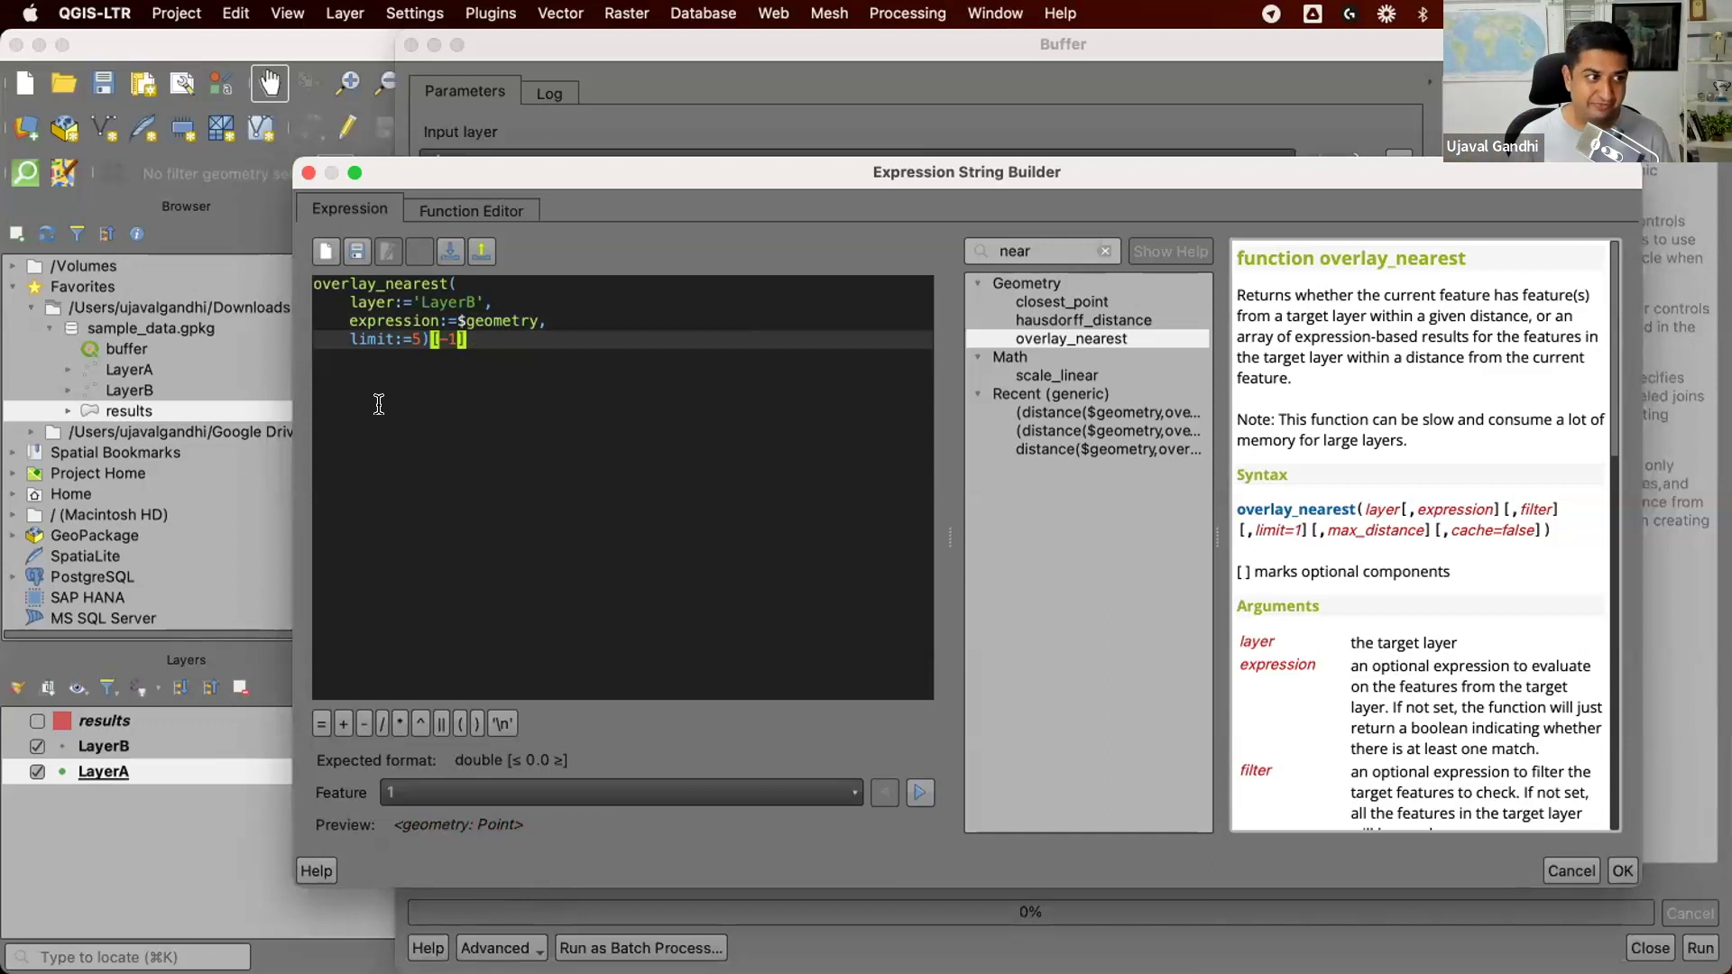
key(super+Up)
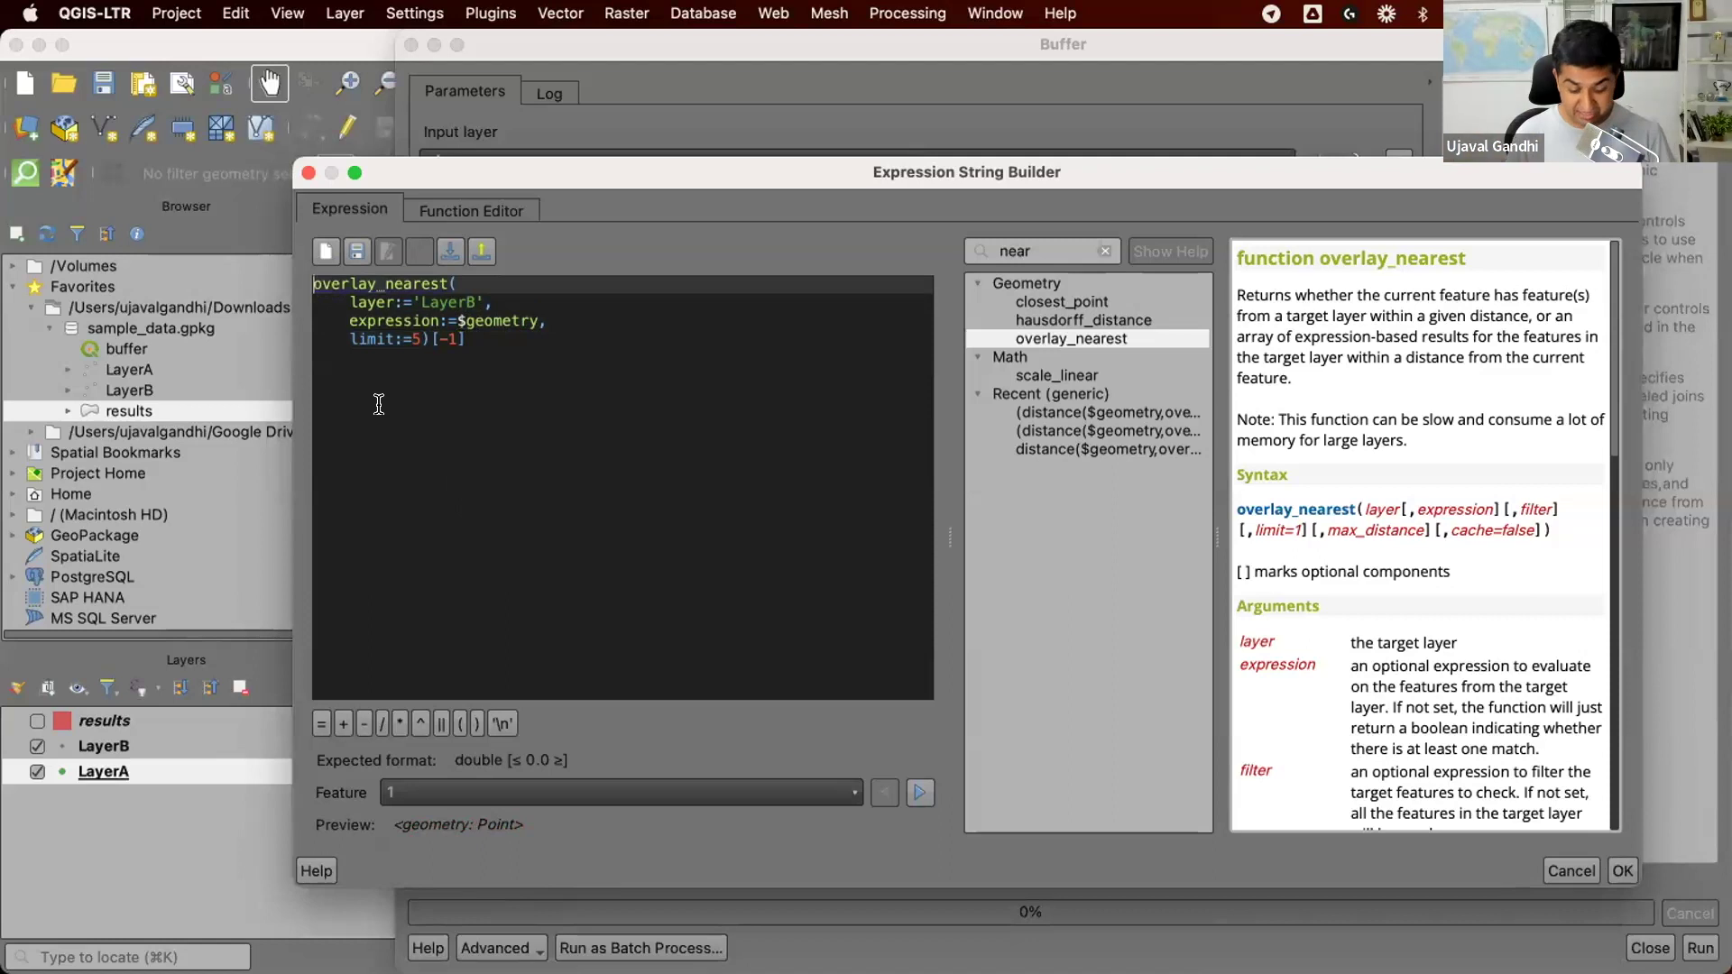
text(distance()
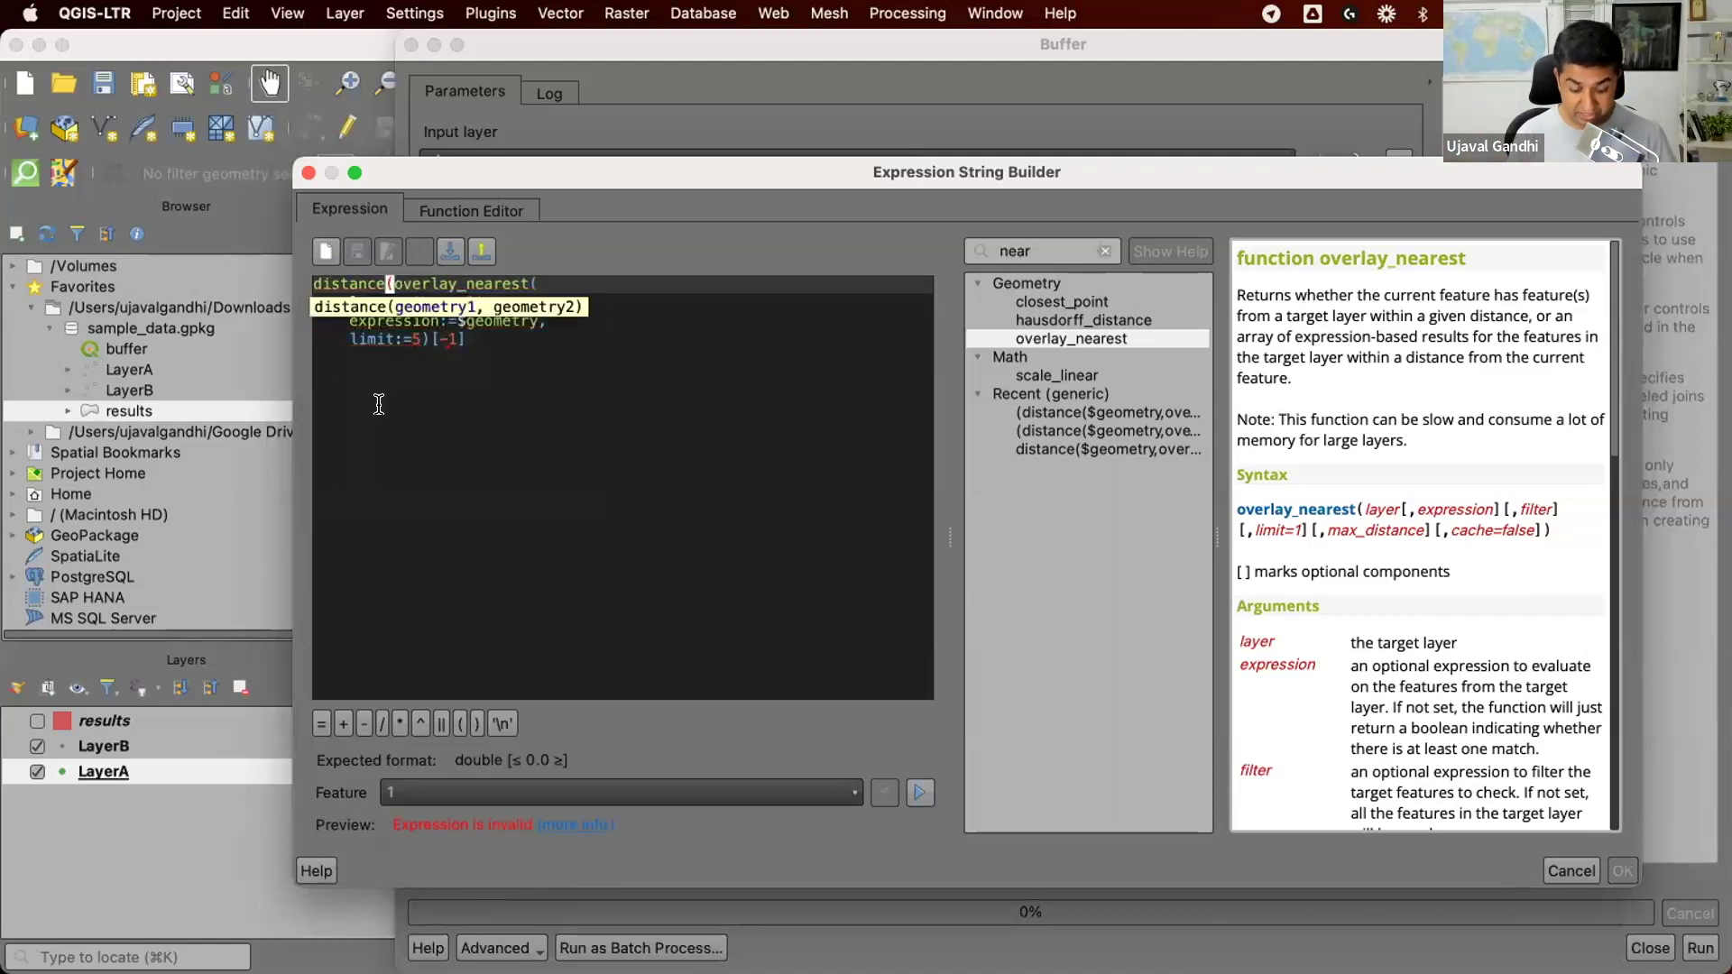
text($geometry,)
key(super+Down)
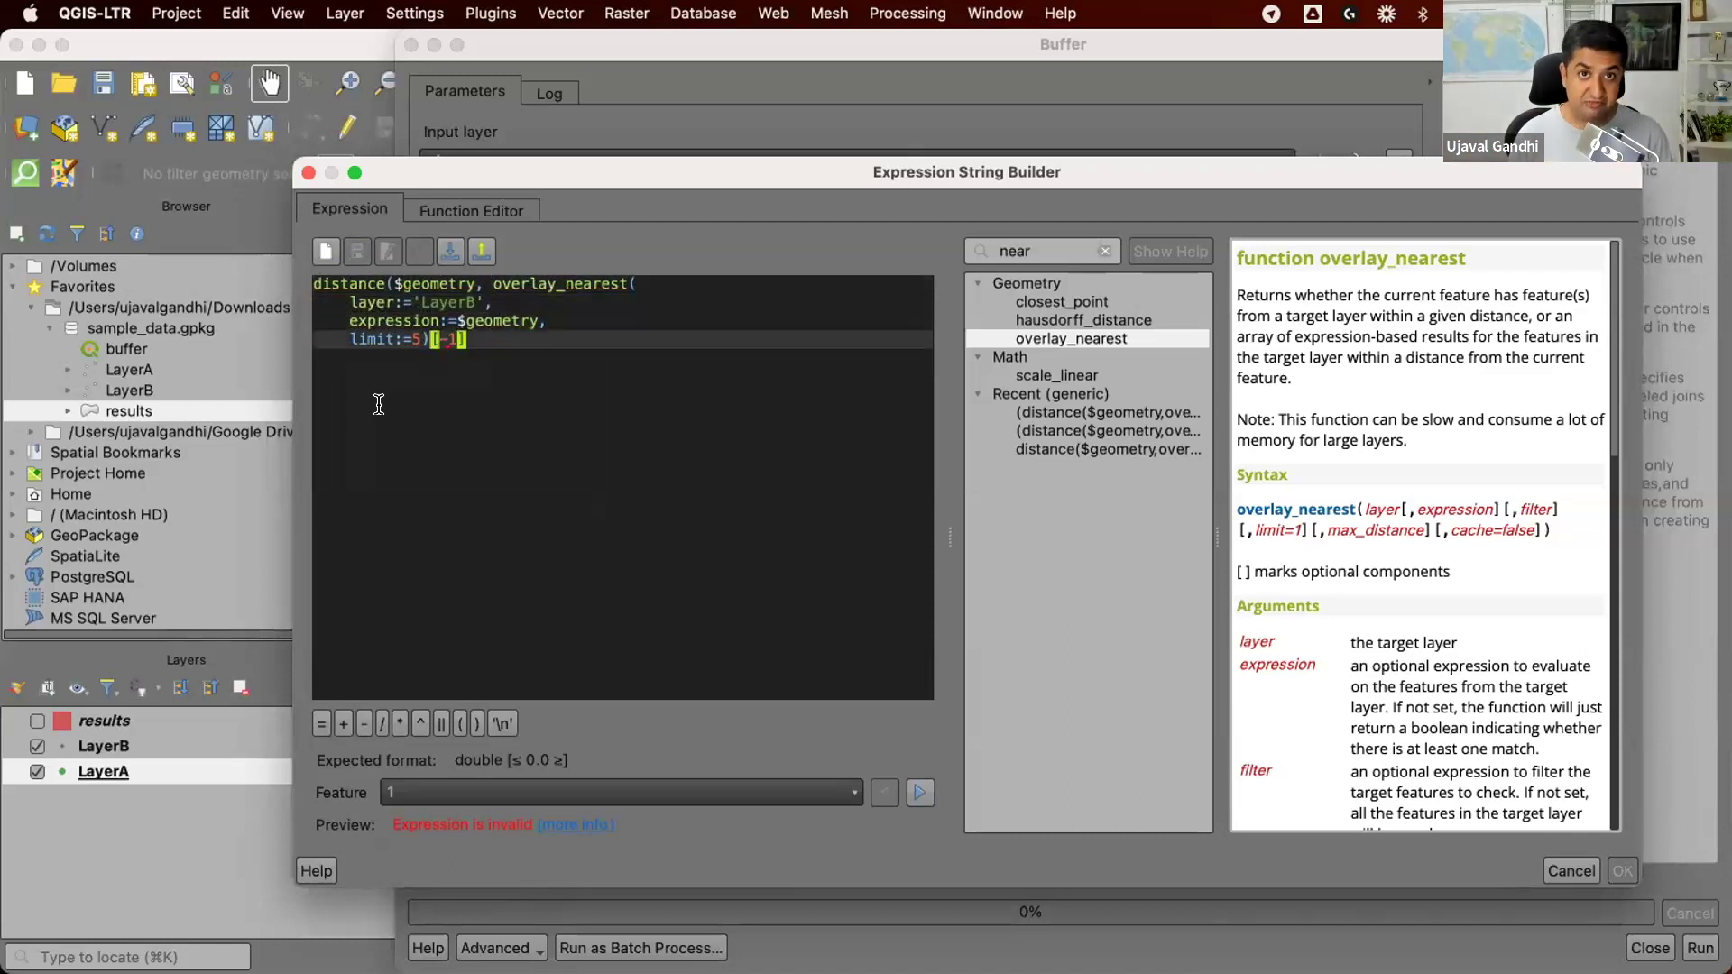
text())
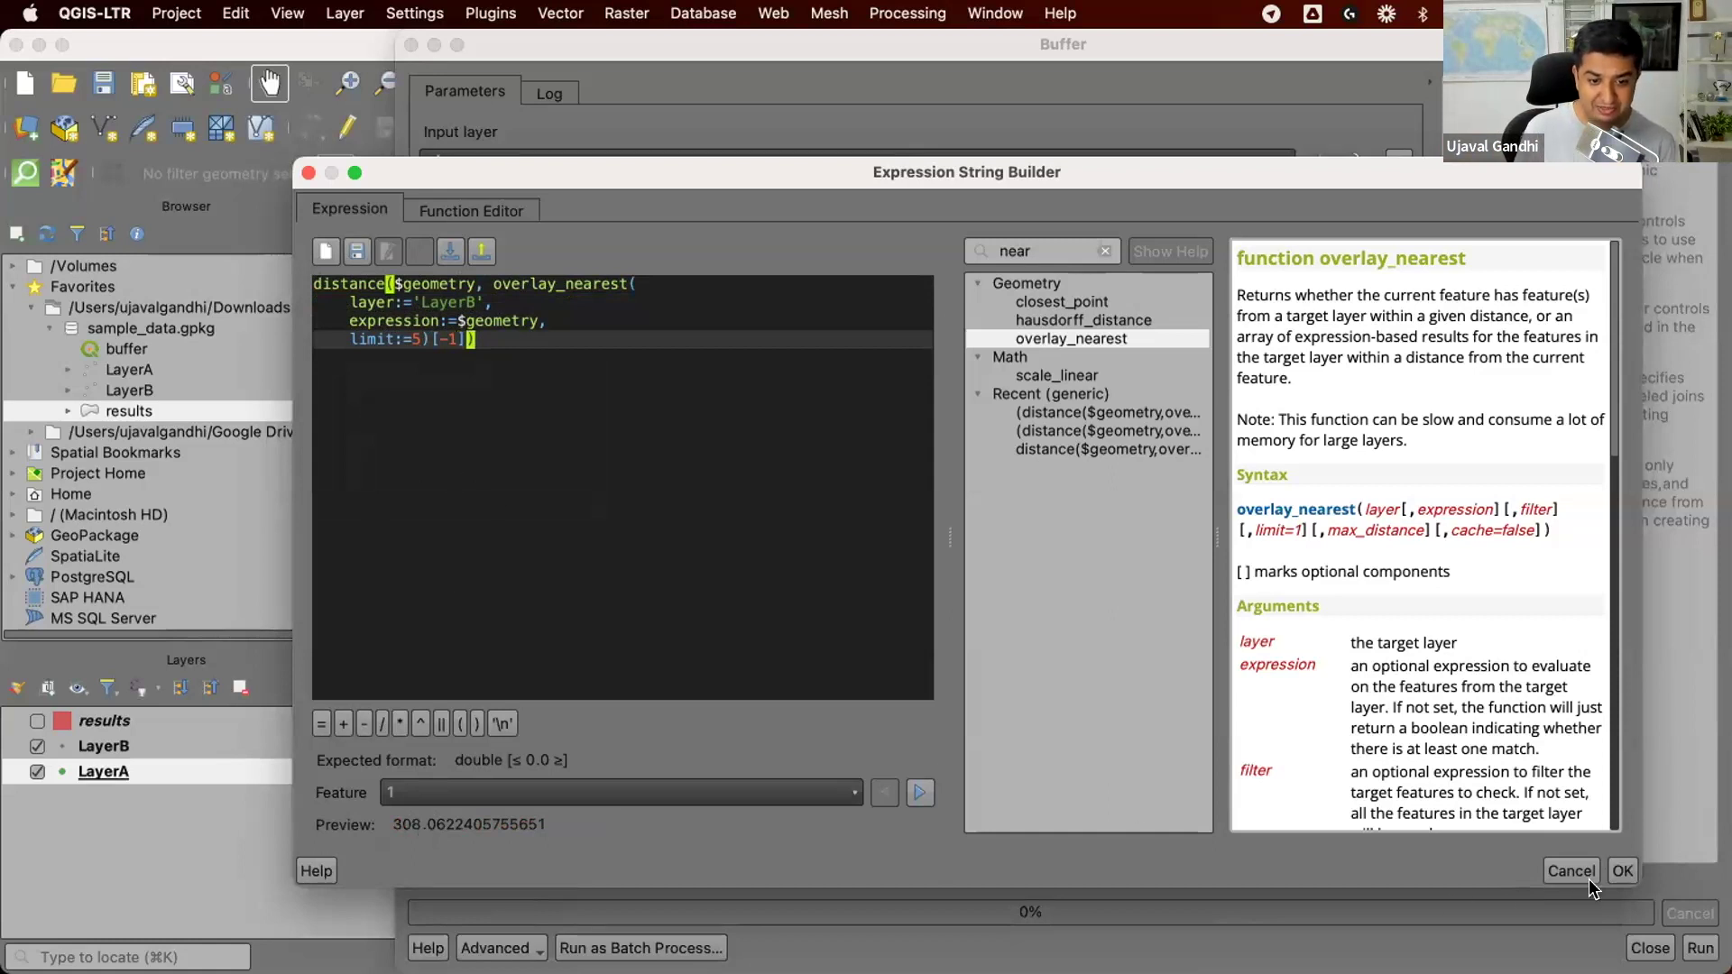
Step: Accept the distance expression and run Buffer on LayerA to create the Buffered layer
click(1622, 870)
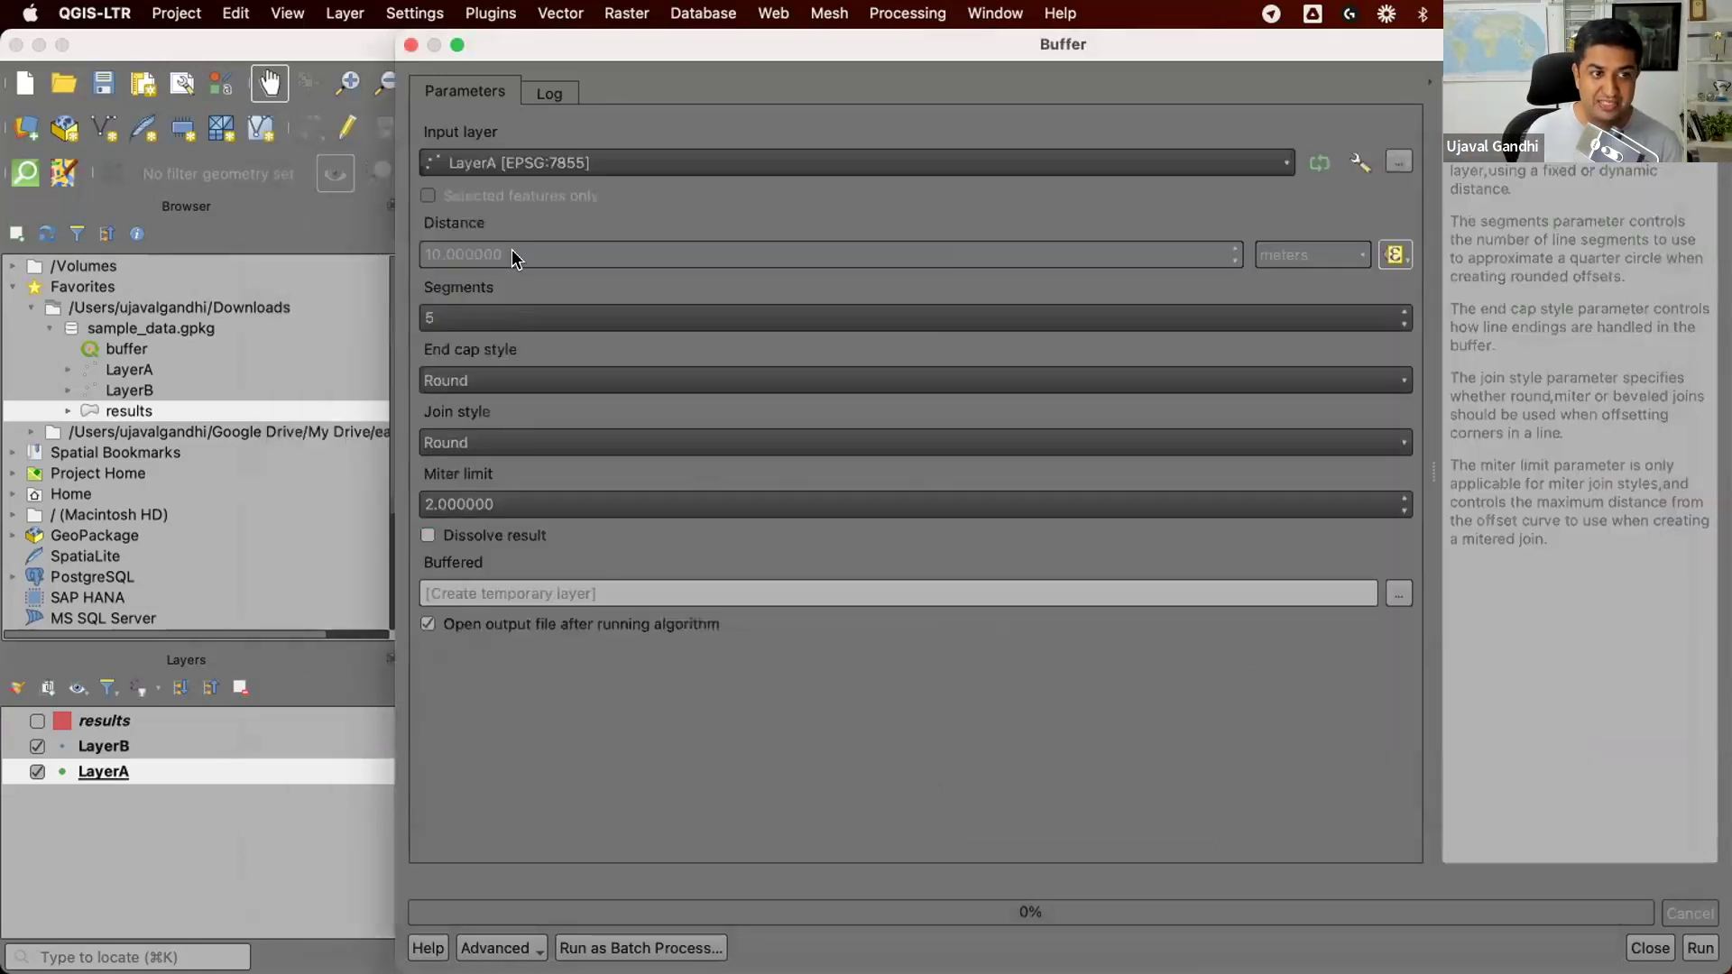
mouse_move(533, 252)
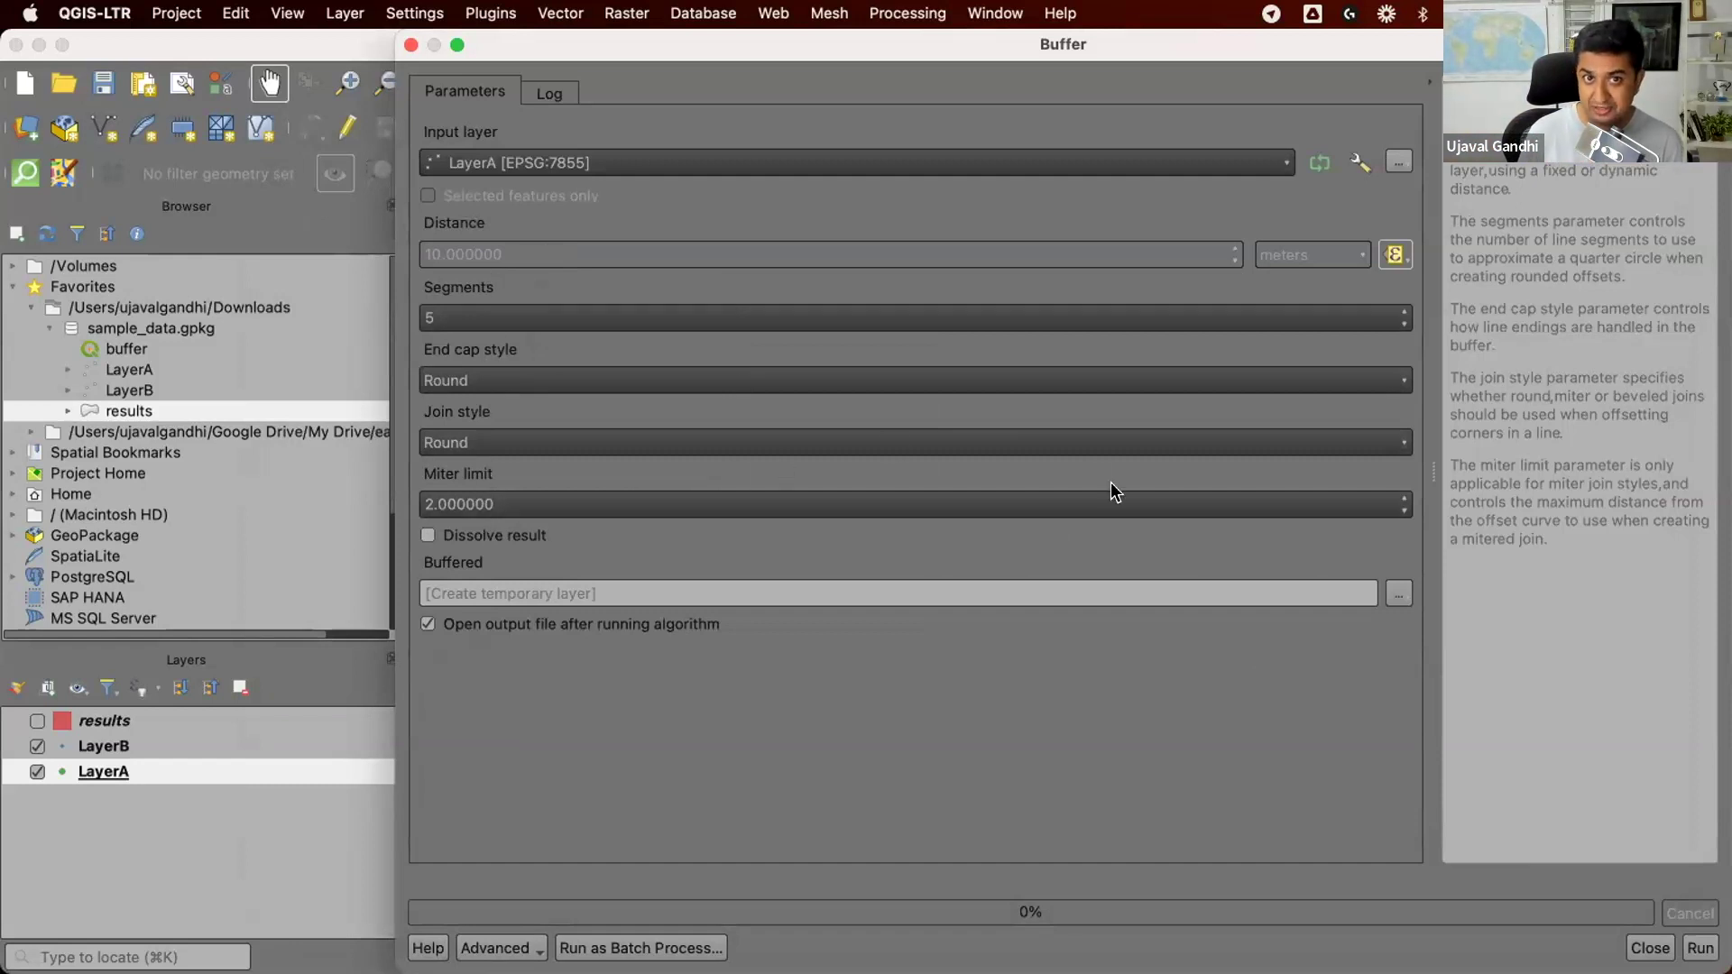
click(1699, 947)
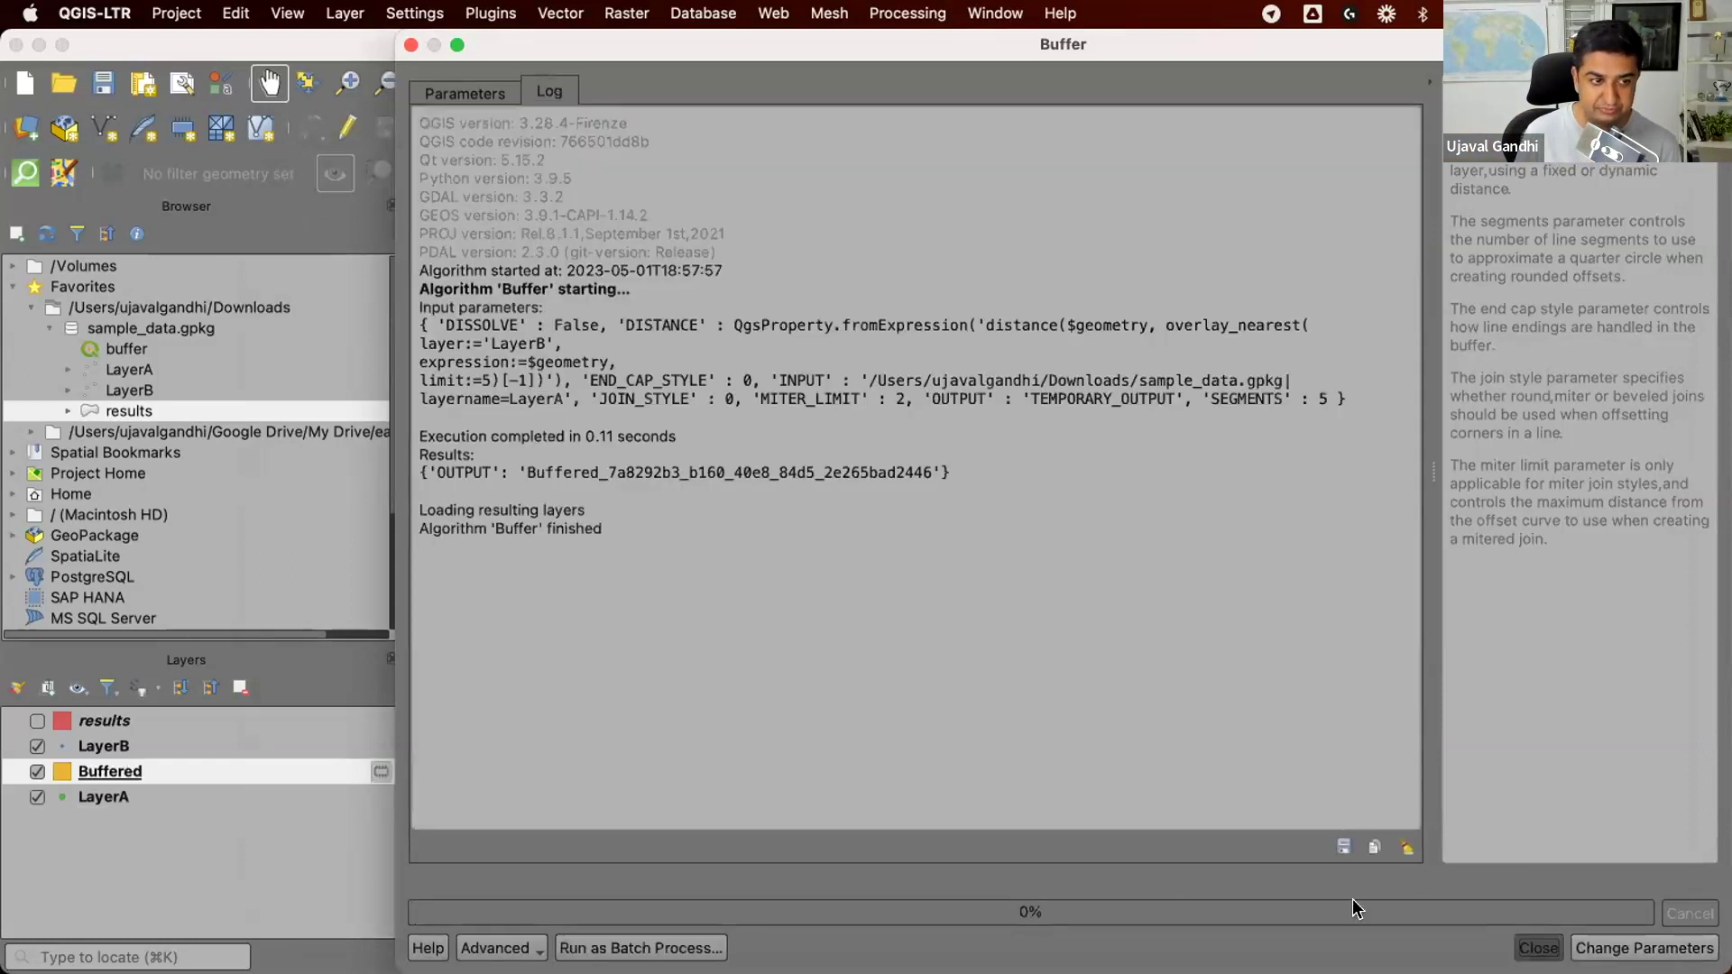
Step: Close the Buffer dialog and pan the map to a buffer polygon
click(1538, 947)
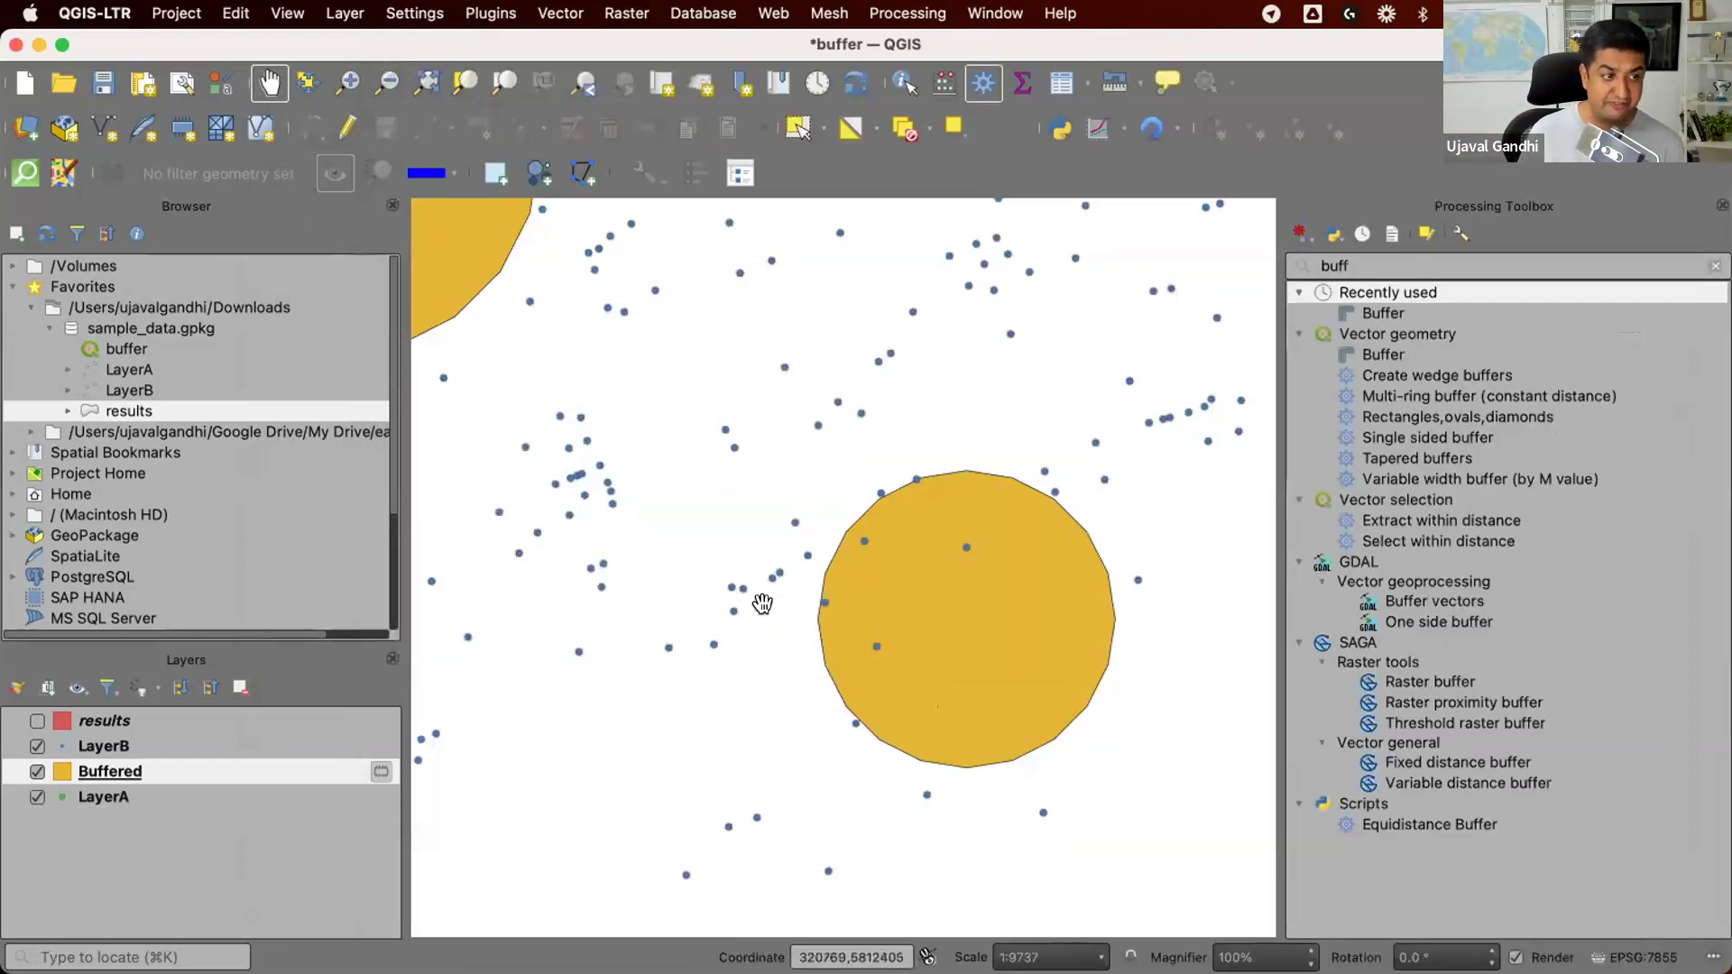
scroll(761, 603, down, 2)
drag(728, 619, 822, 699)
scroll(911, 681, up, 4)
scroll(885, 683, down, 1)
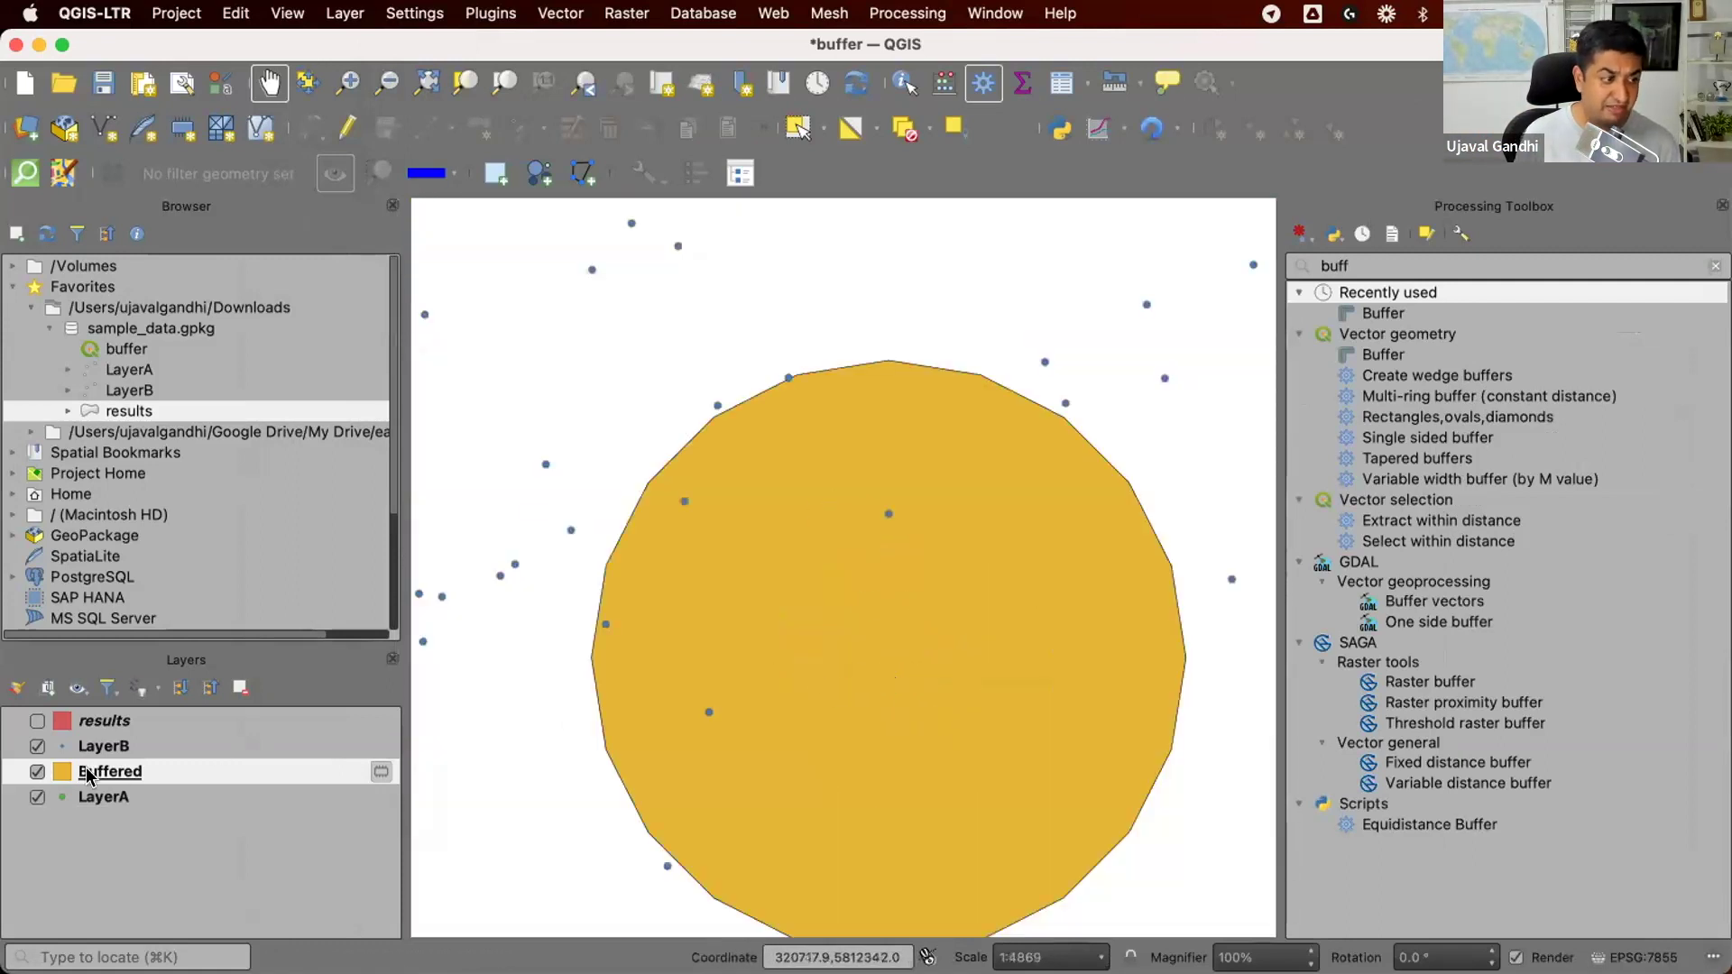
Step: Move the Buffered layer below LayerA and zoom in on the buffer edge's LayerB point
drag(88, 776, 136, 812)
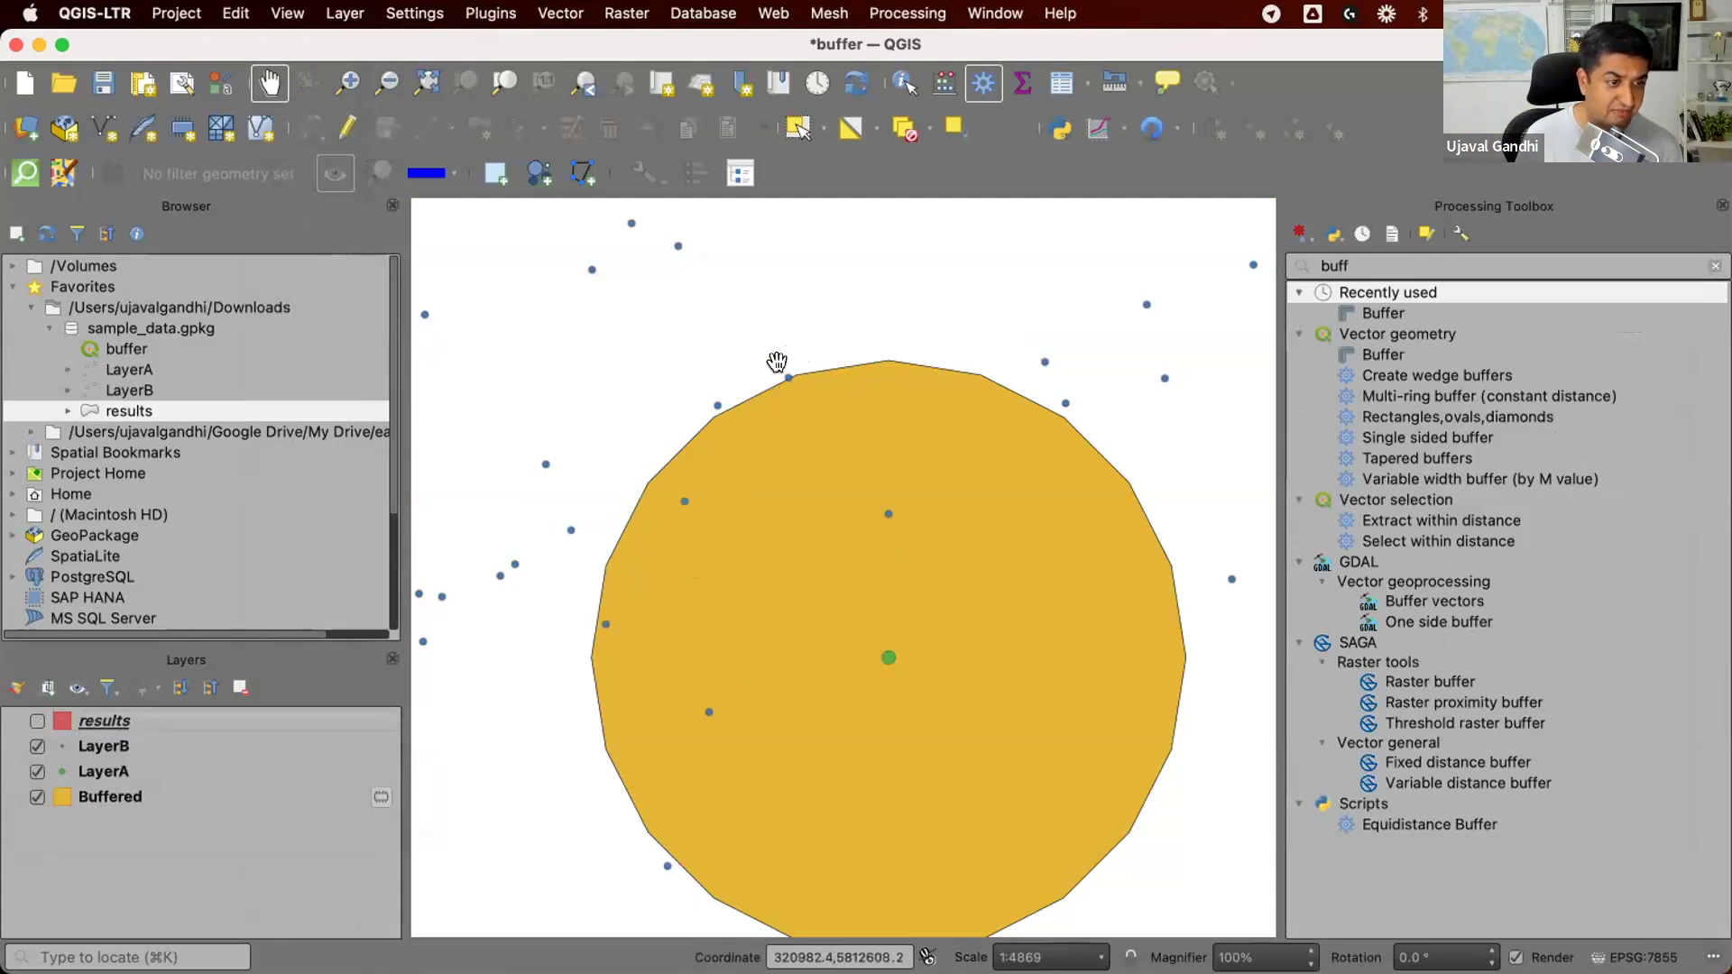
scroll(797, 351, up, 4)
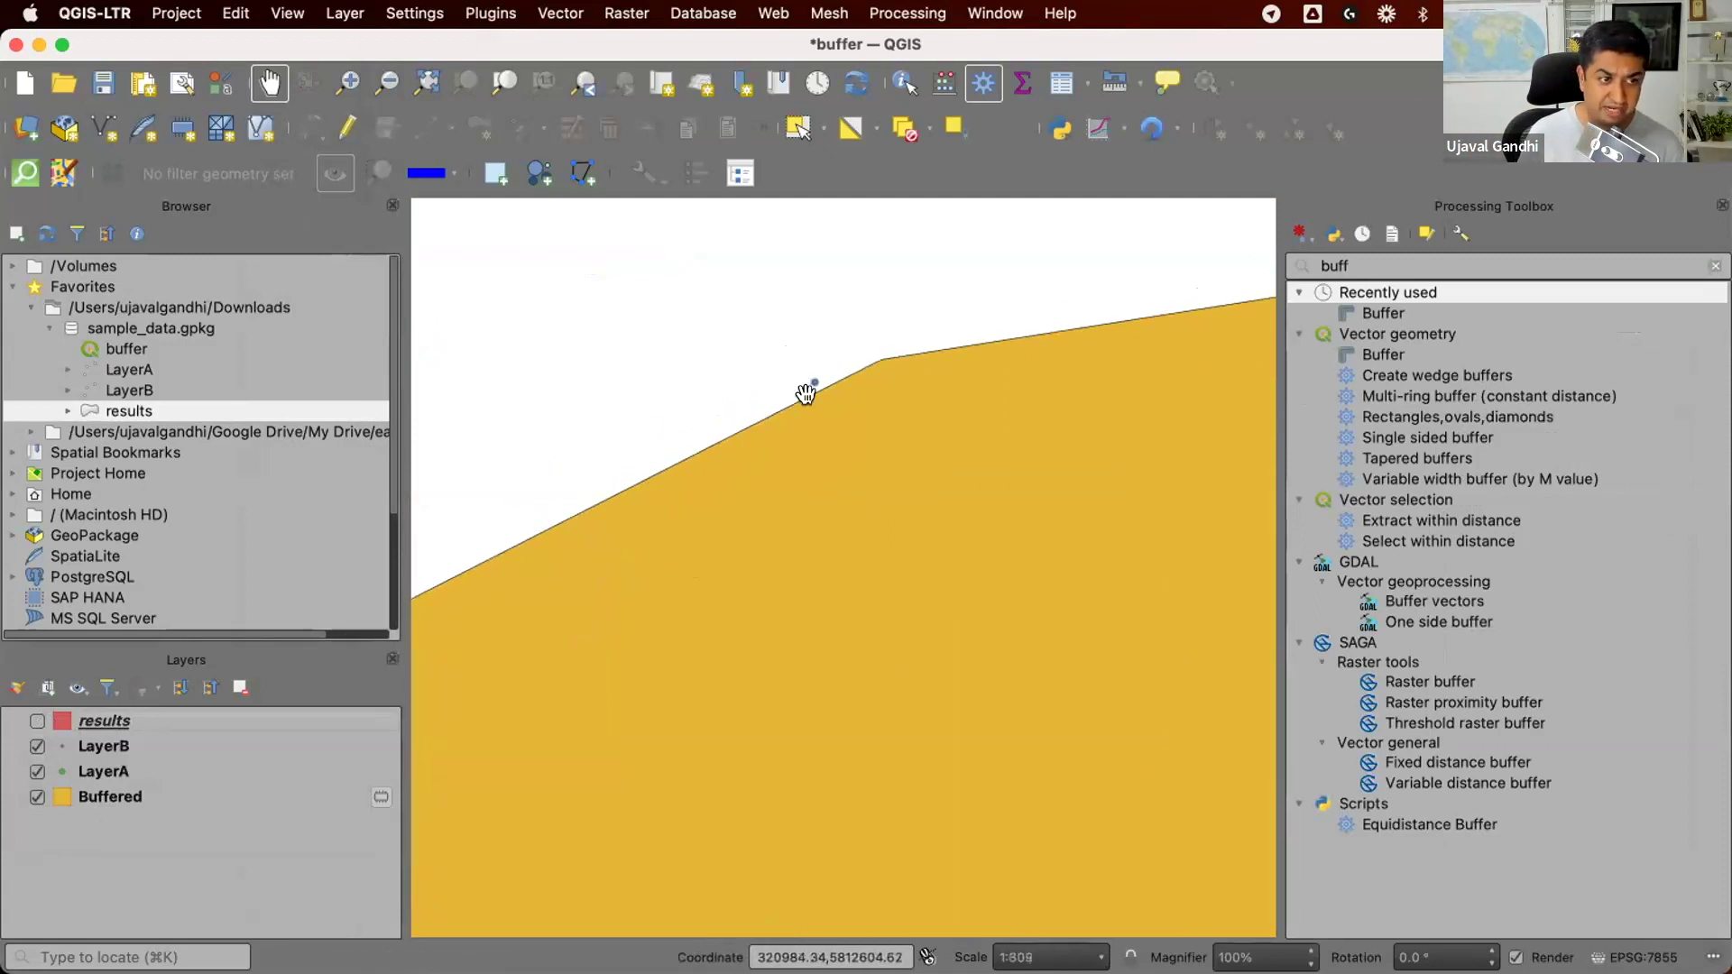
scroll(803, 389, down, 1)
scroll(811, 496, down, 1)
scroll(786, 491, down, 1)
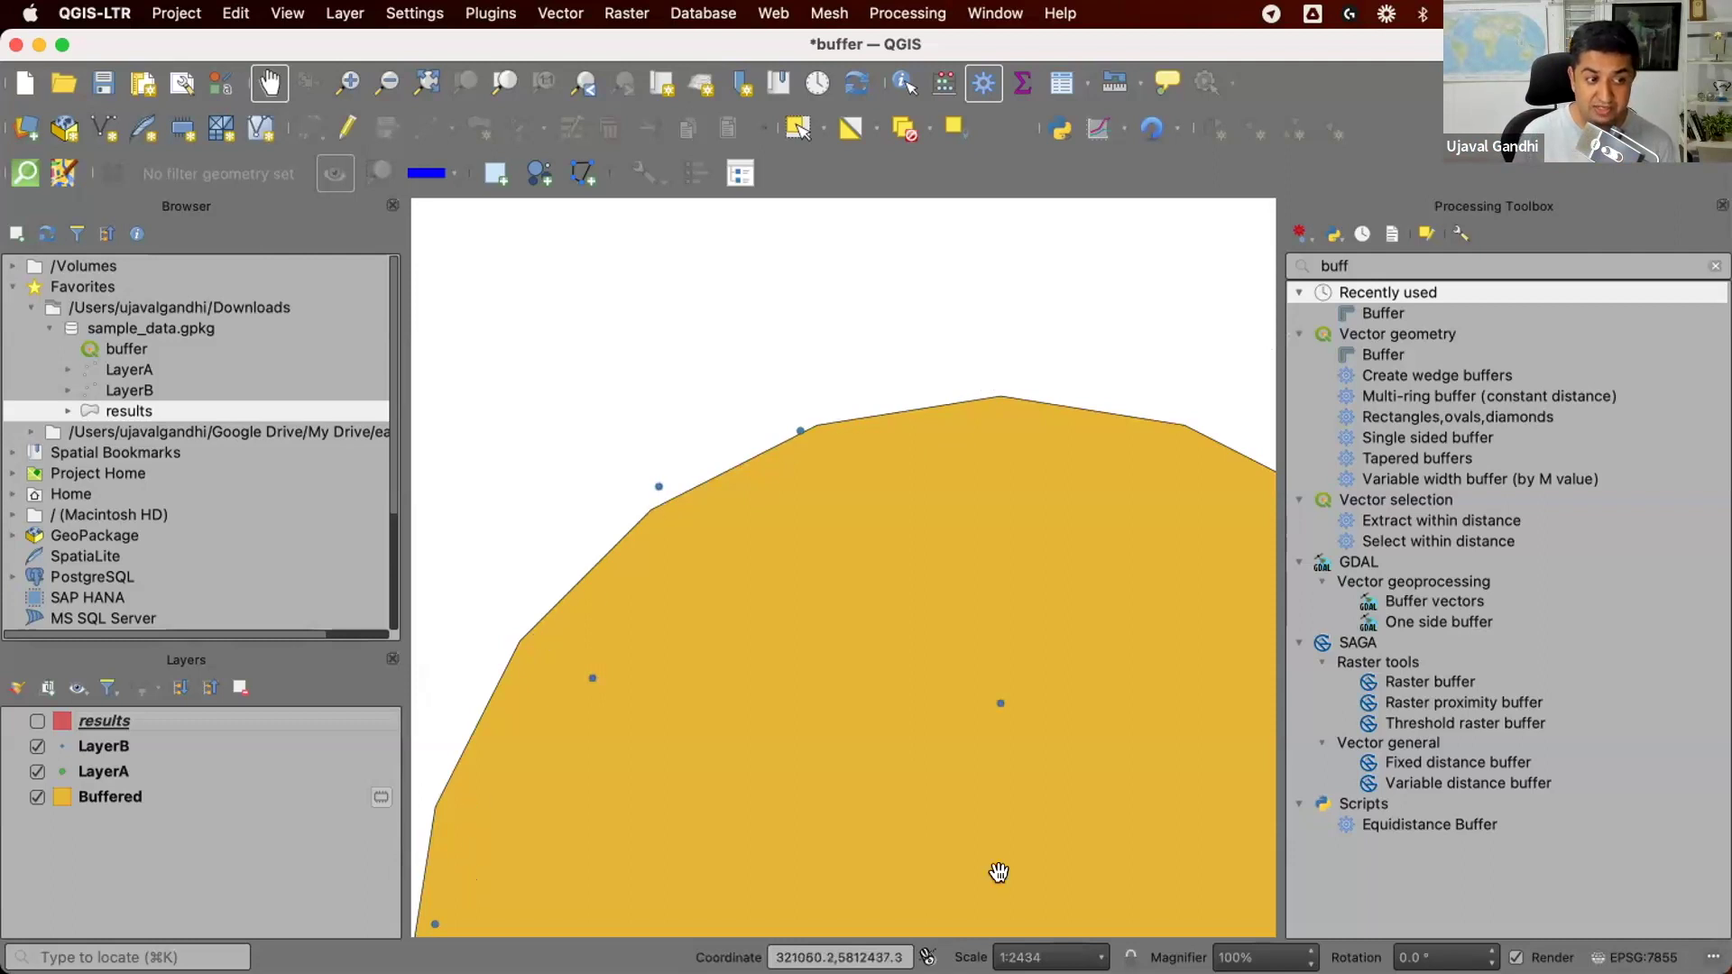
scroll(889, 514, down, 1)
scroll(867, 577, up, 3)
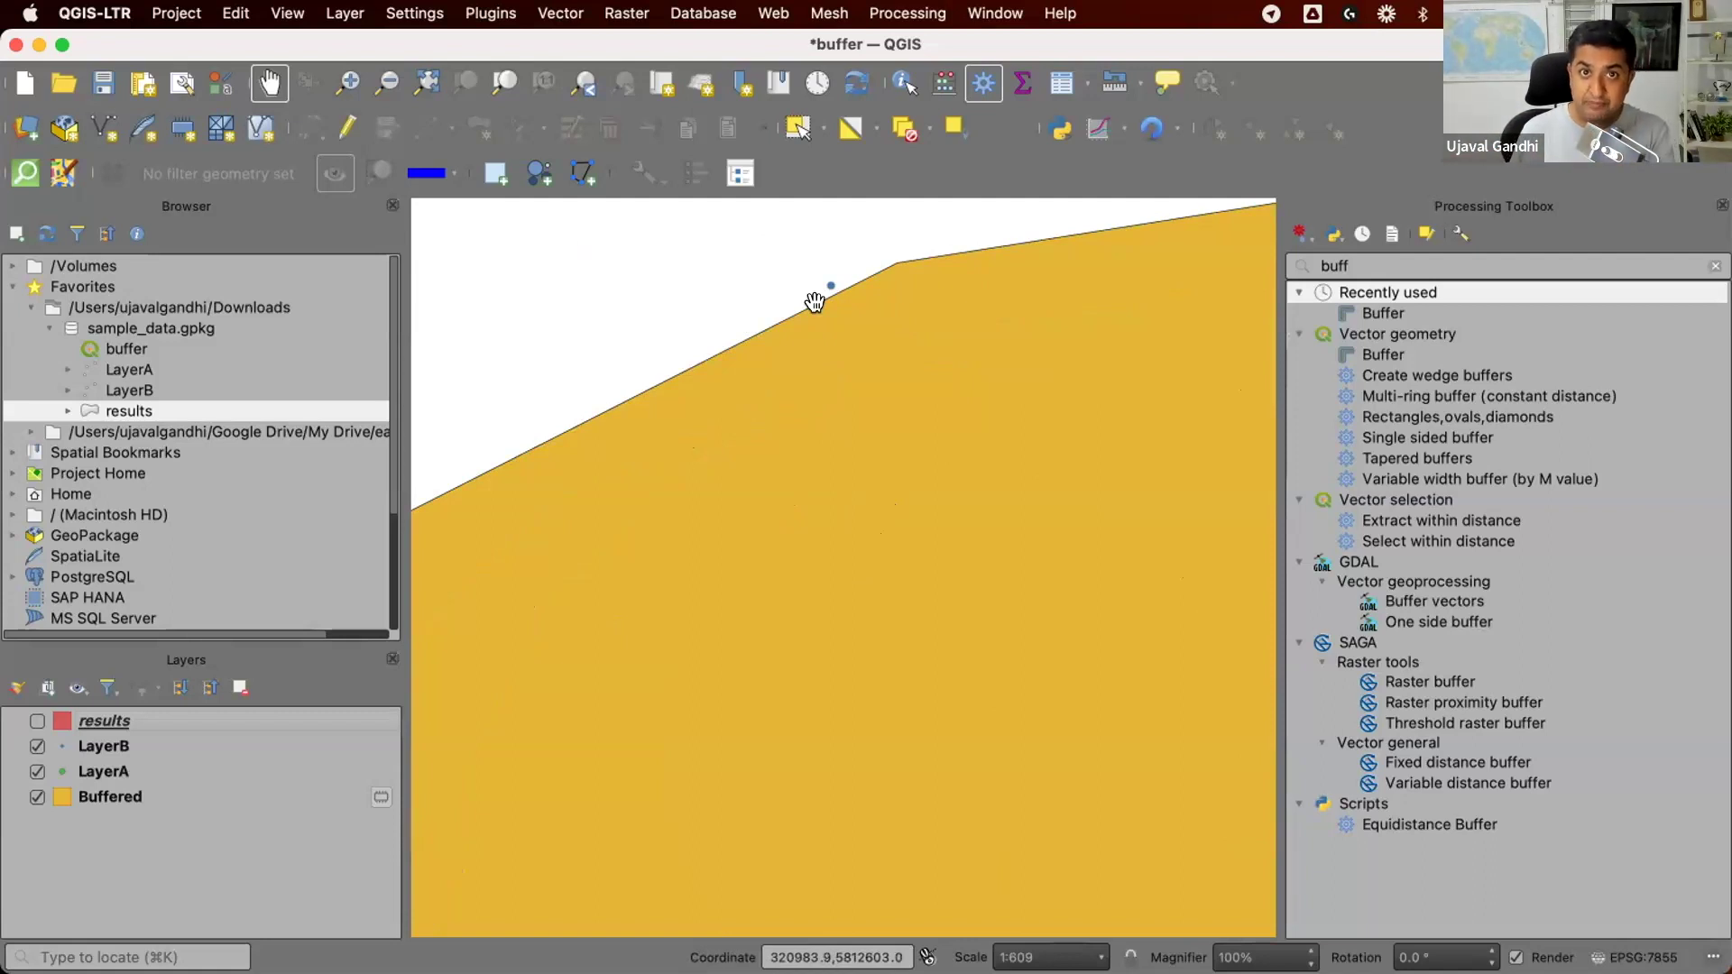
Step: Reopen Buffer from Recently used and set the input layer to LayerA
click(1452, 316)
double_click(1442, 312)
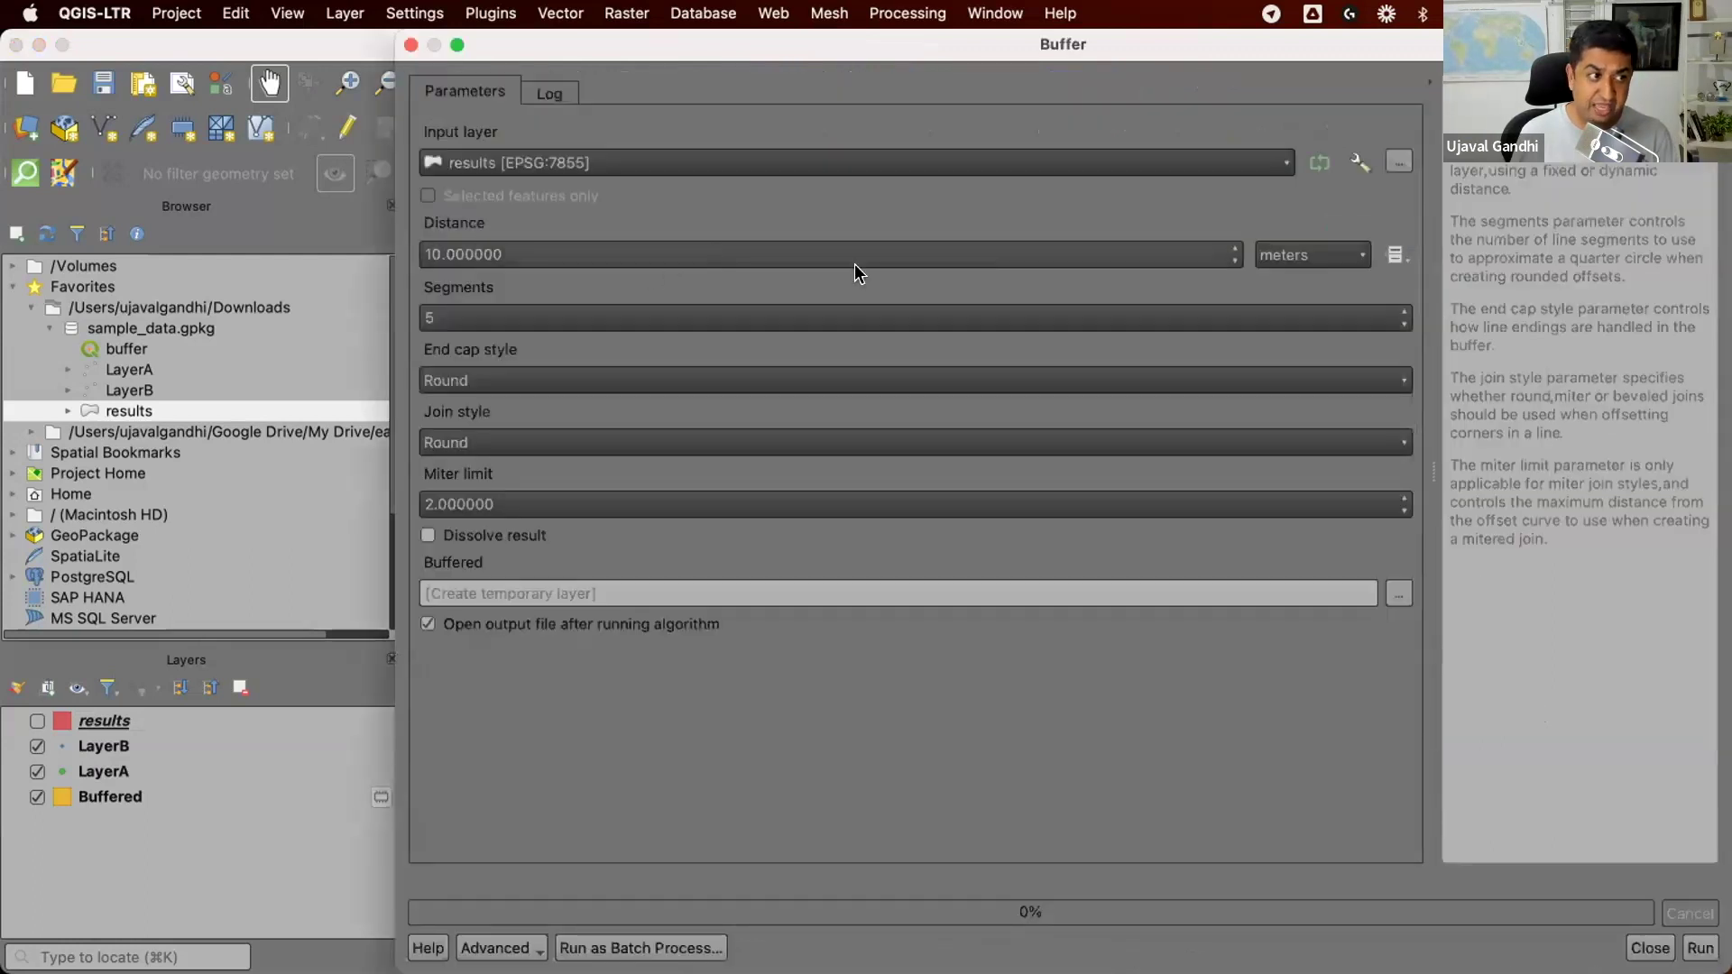
click(1396, 255)
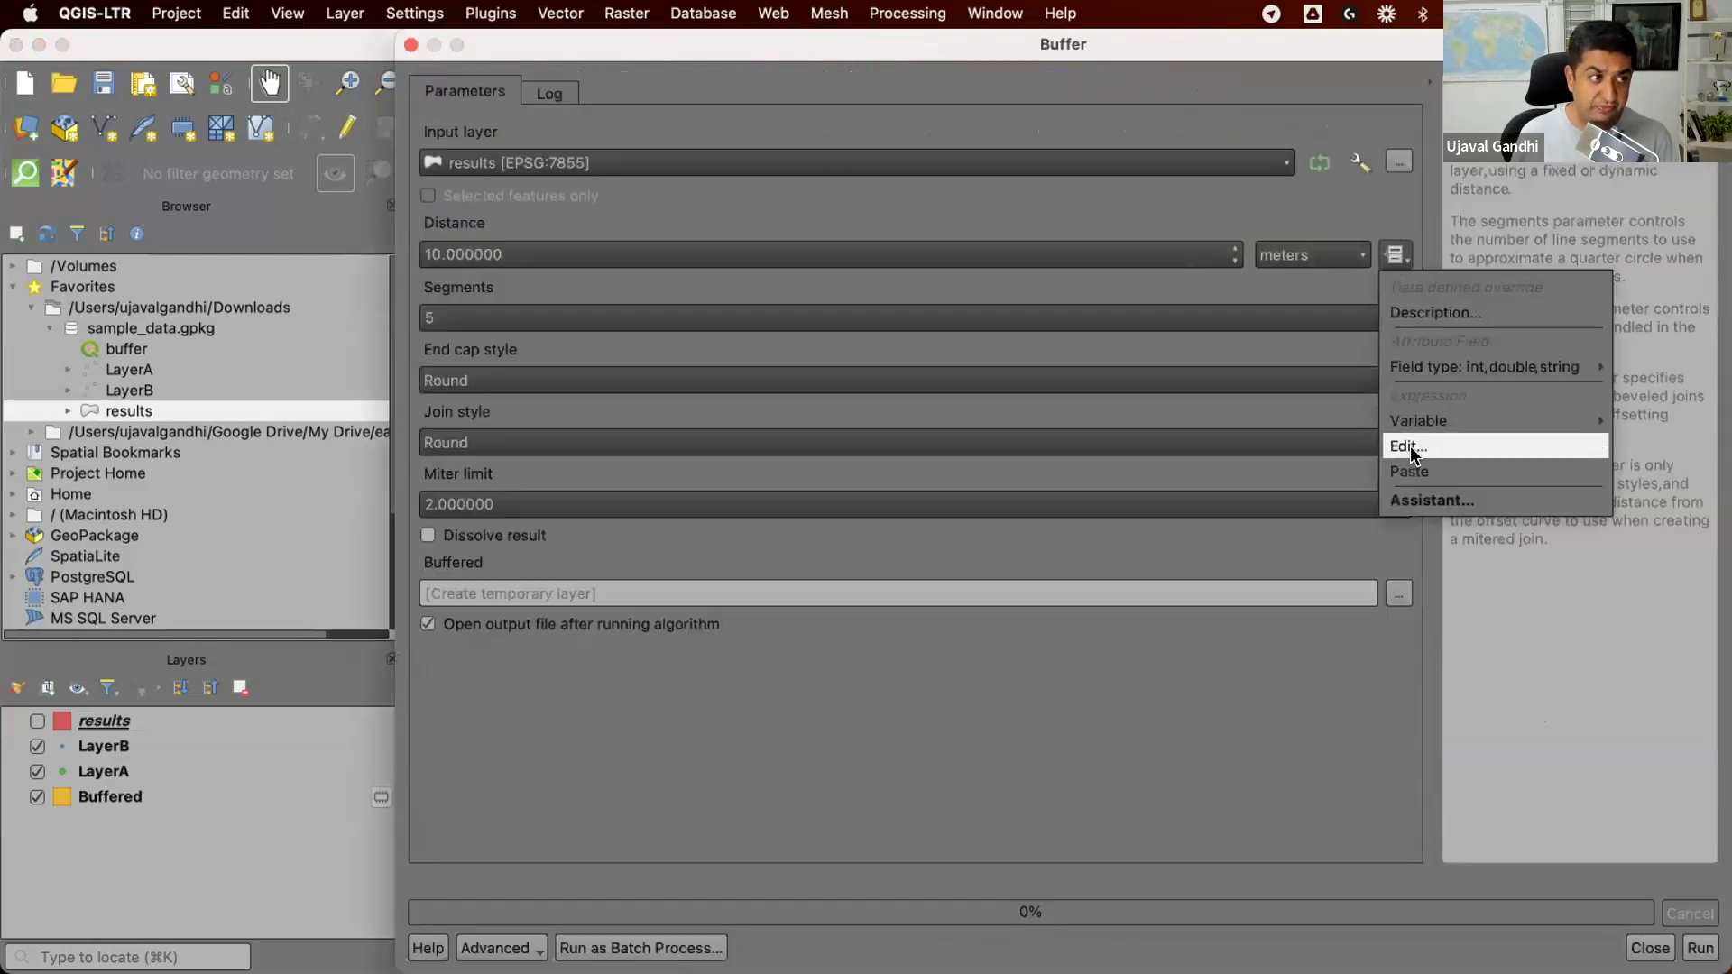
click(1102, 170)
click(1102, 171)
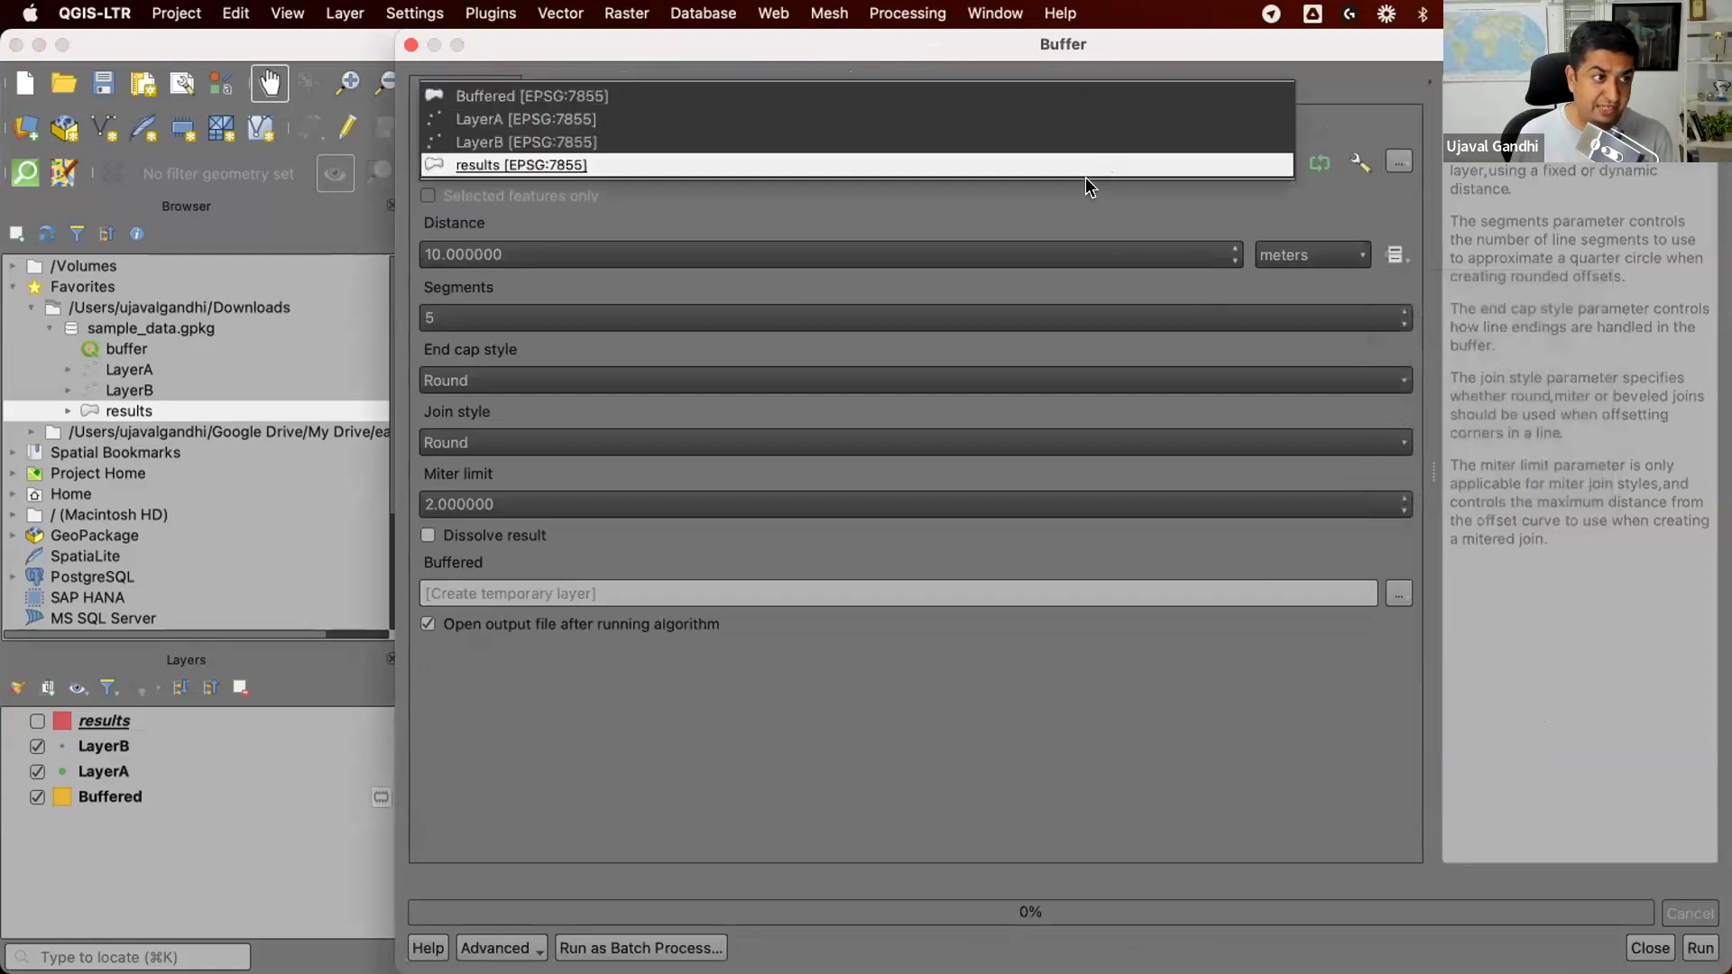
click(1073, 118)
Step: Reuse the recent fifth-nearest distance expression for the Distance override
click(1380, 258)
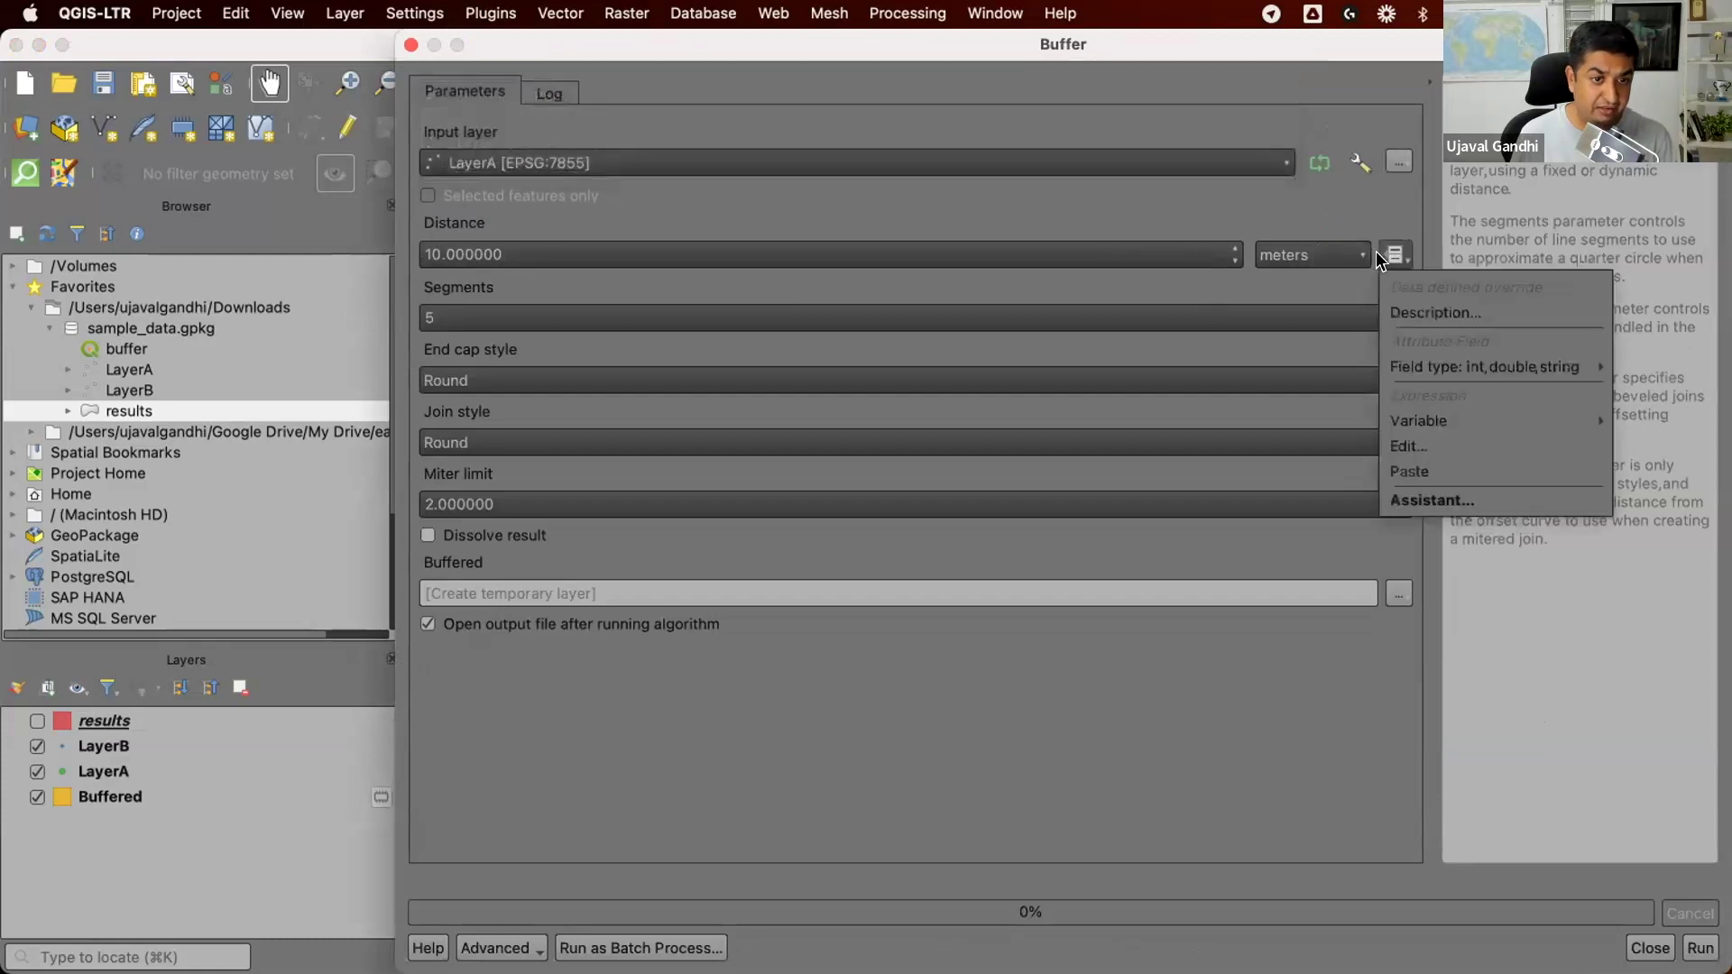
click(1420, 446)
double_click(1098, 725)
click(1084, 742)
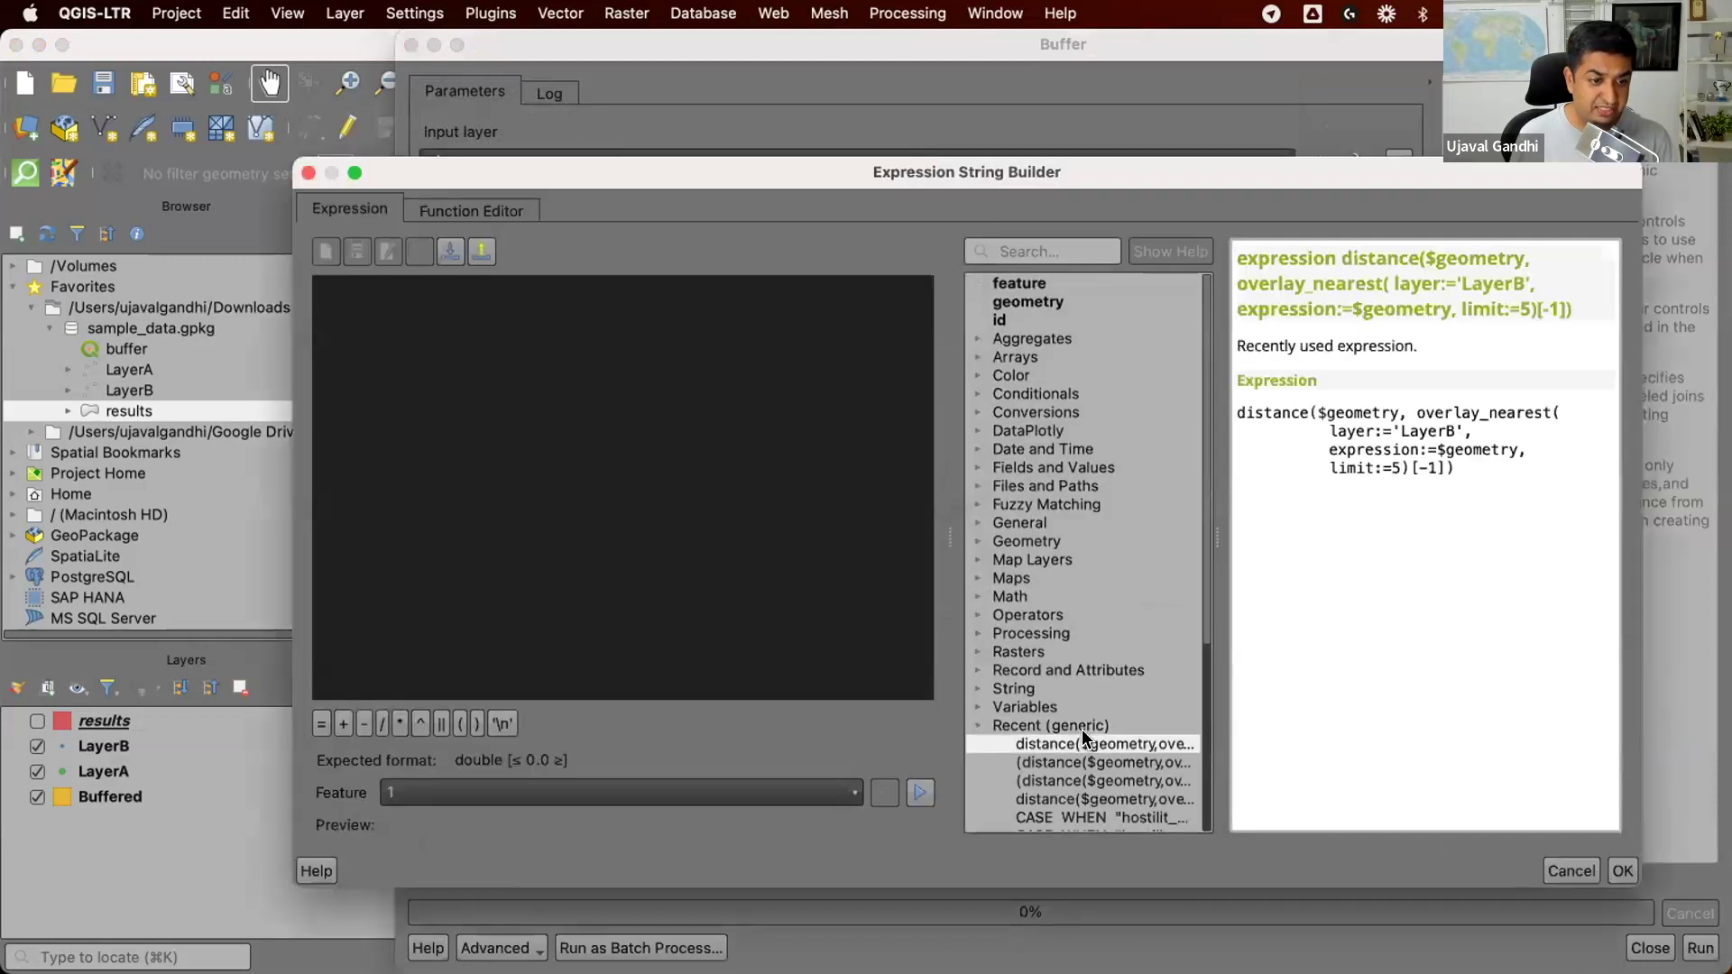
double_click(1084, 742)
click(1622, 870)
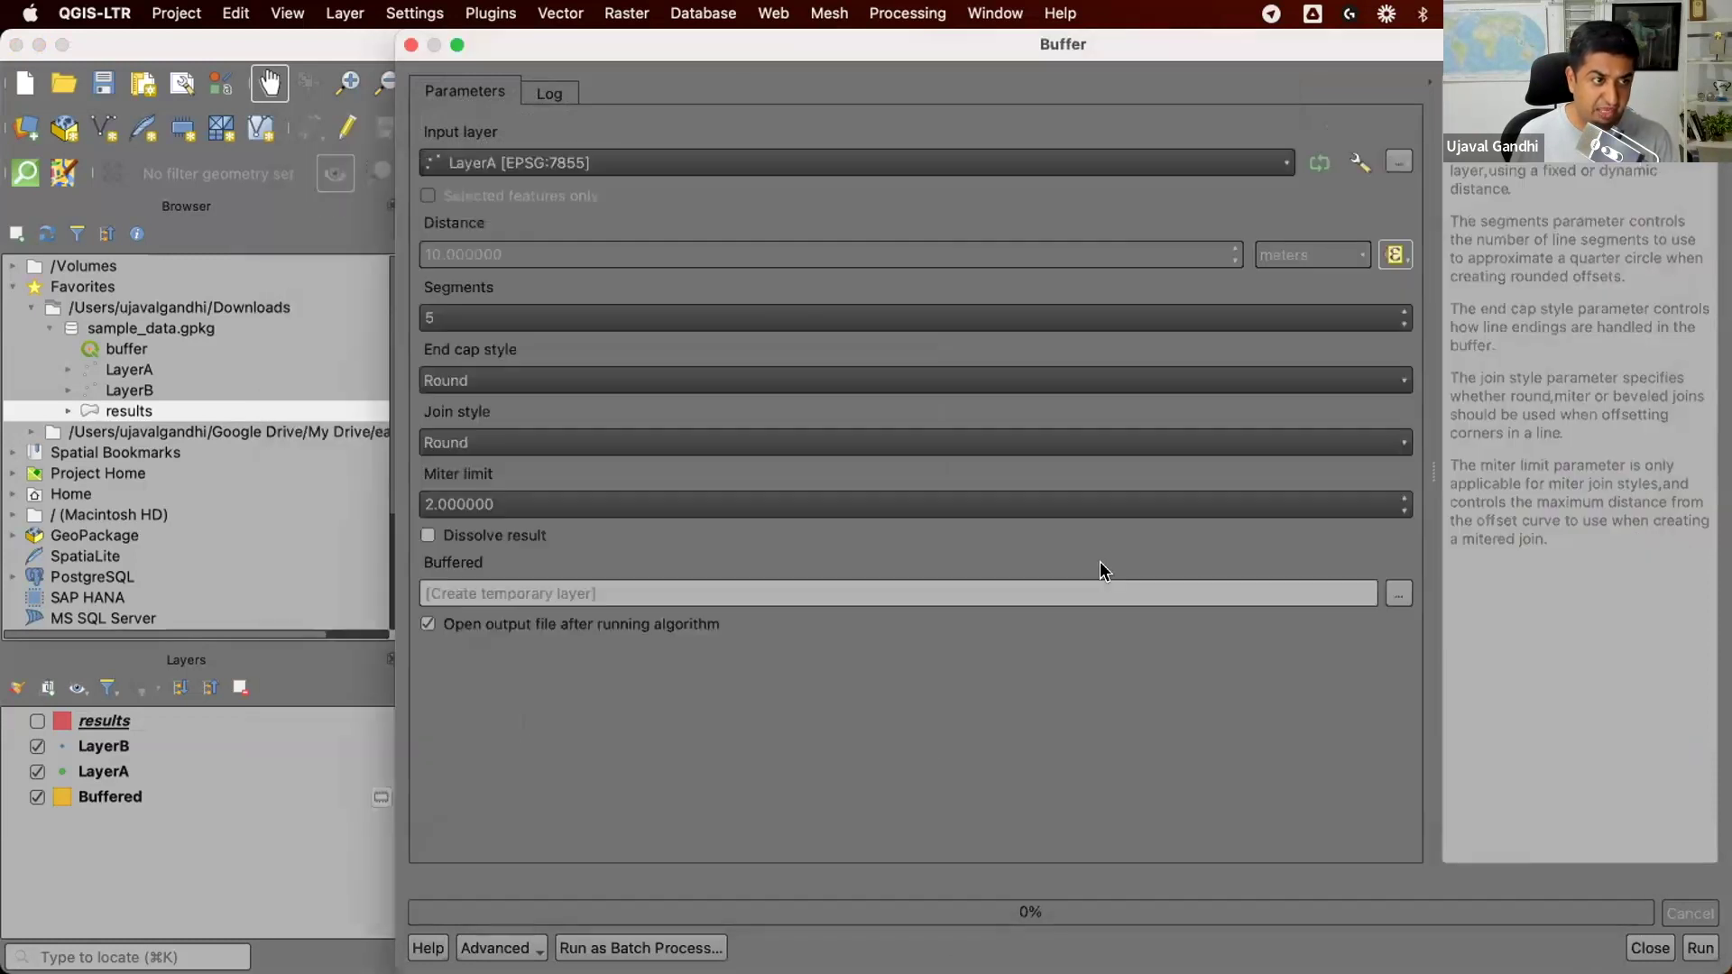
Step: Set Segments to 50 and run the buffer
double_click(615, 315)
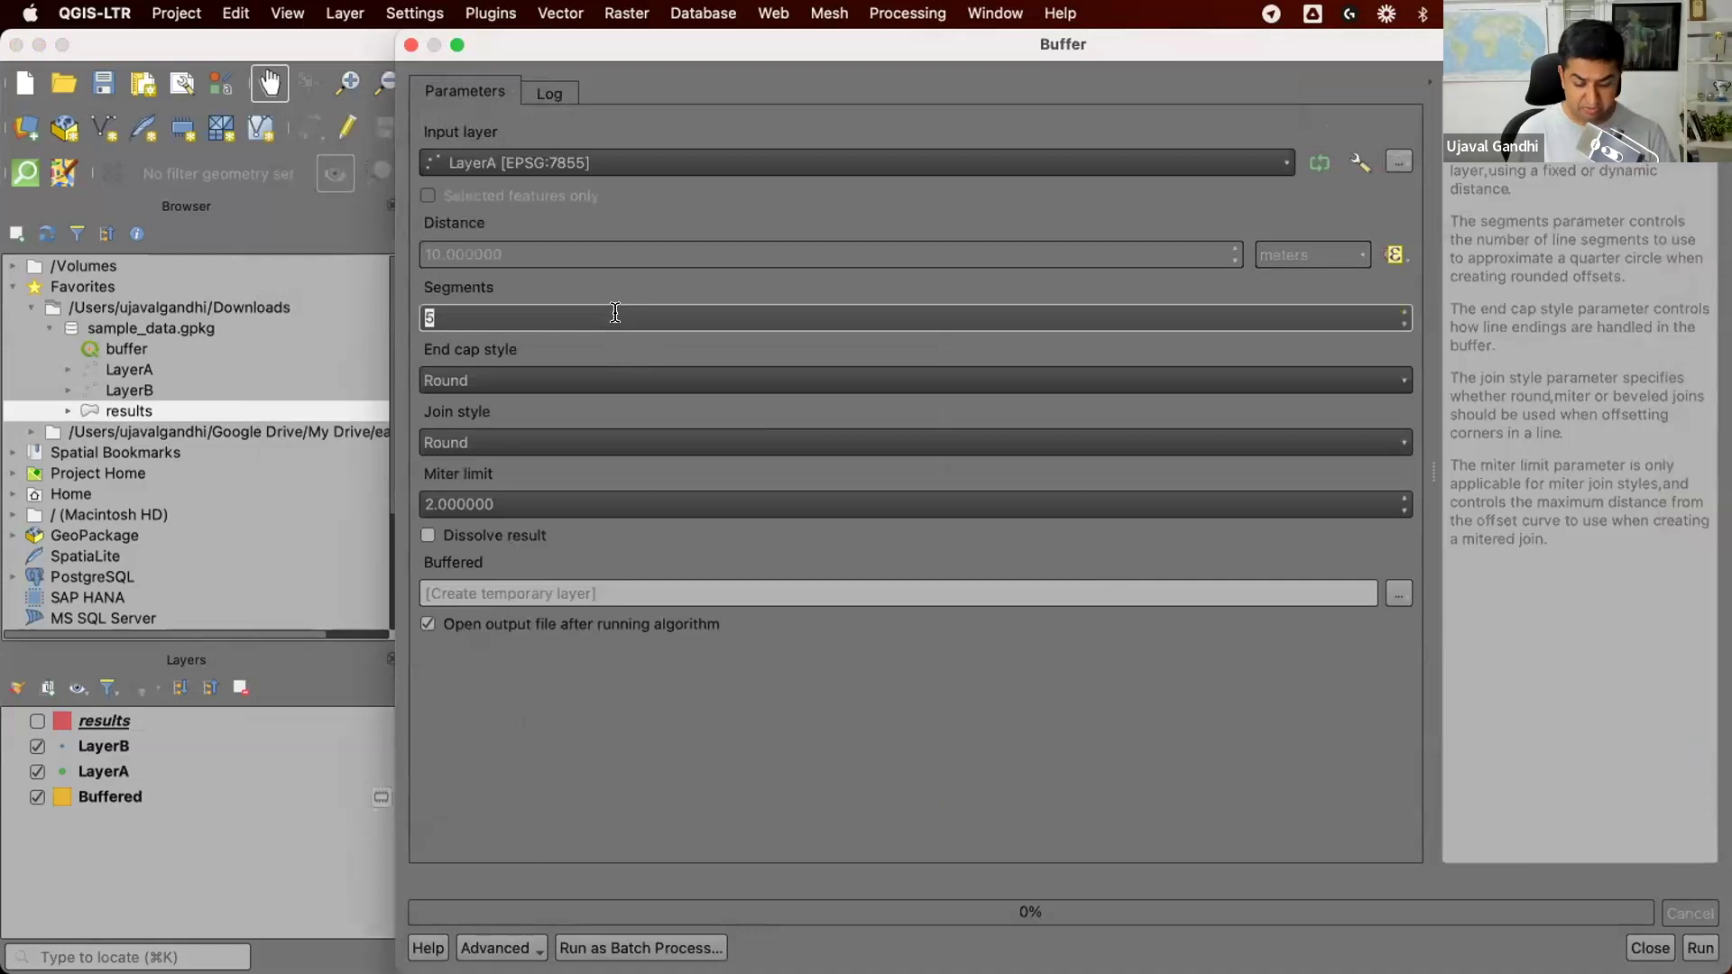
text(50)
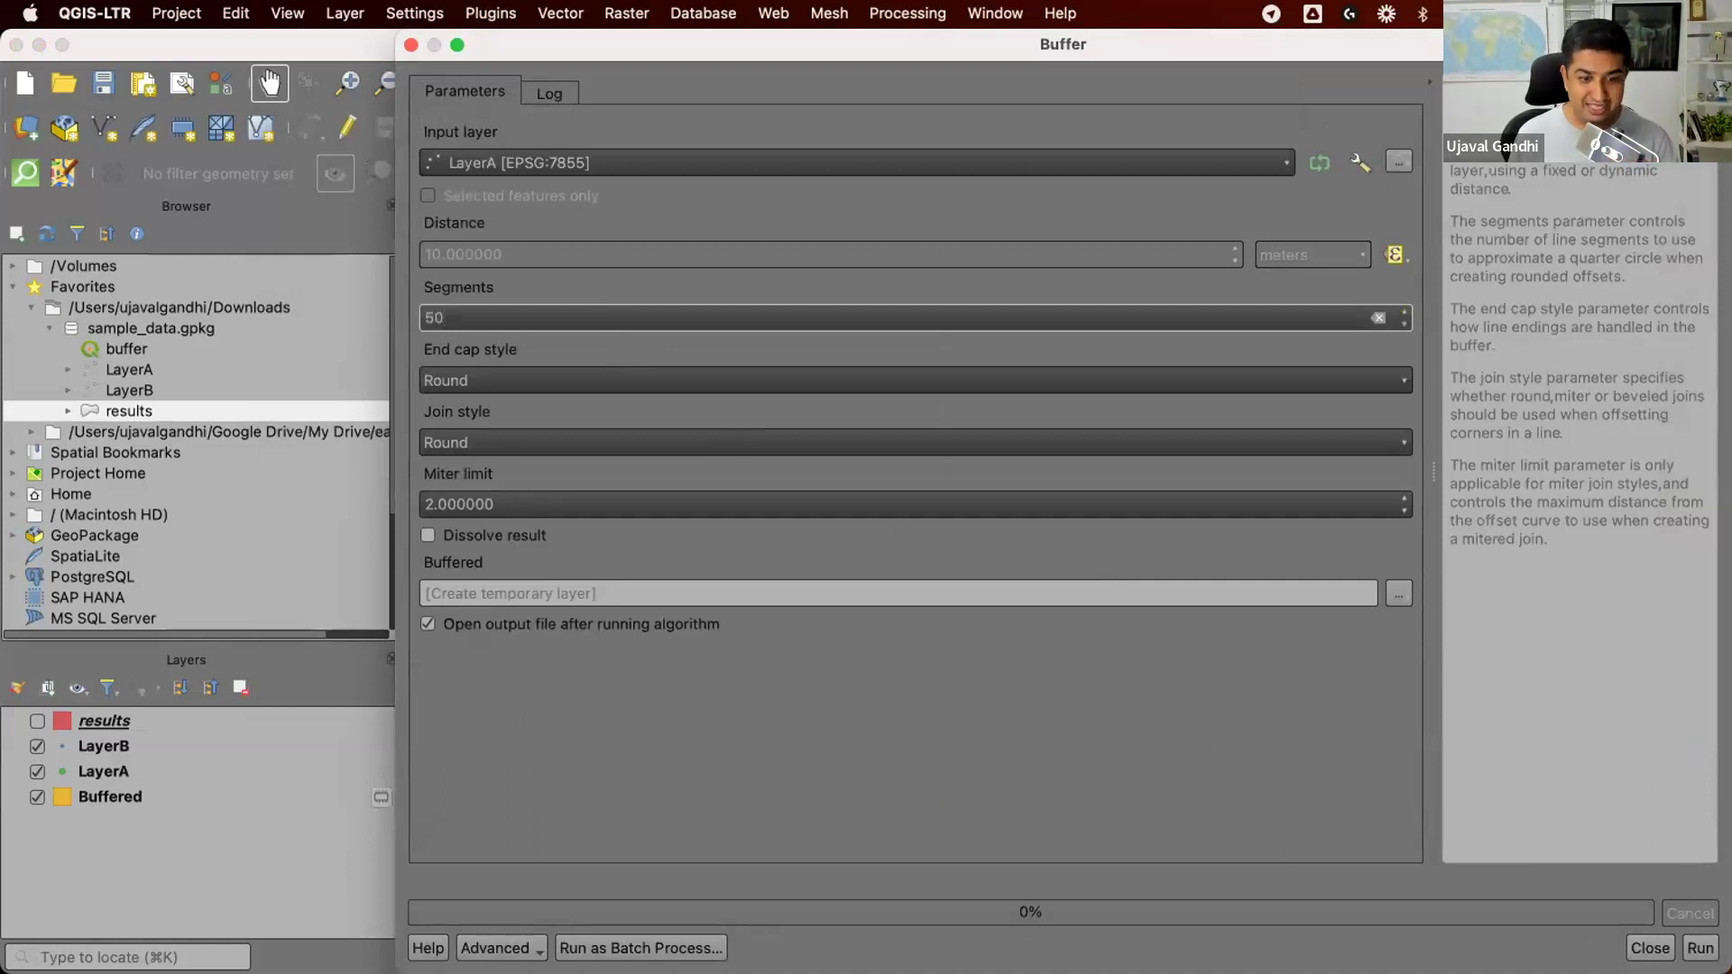
click(1699, 948)
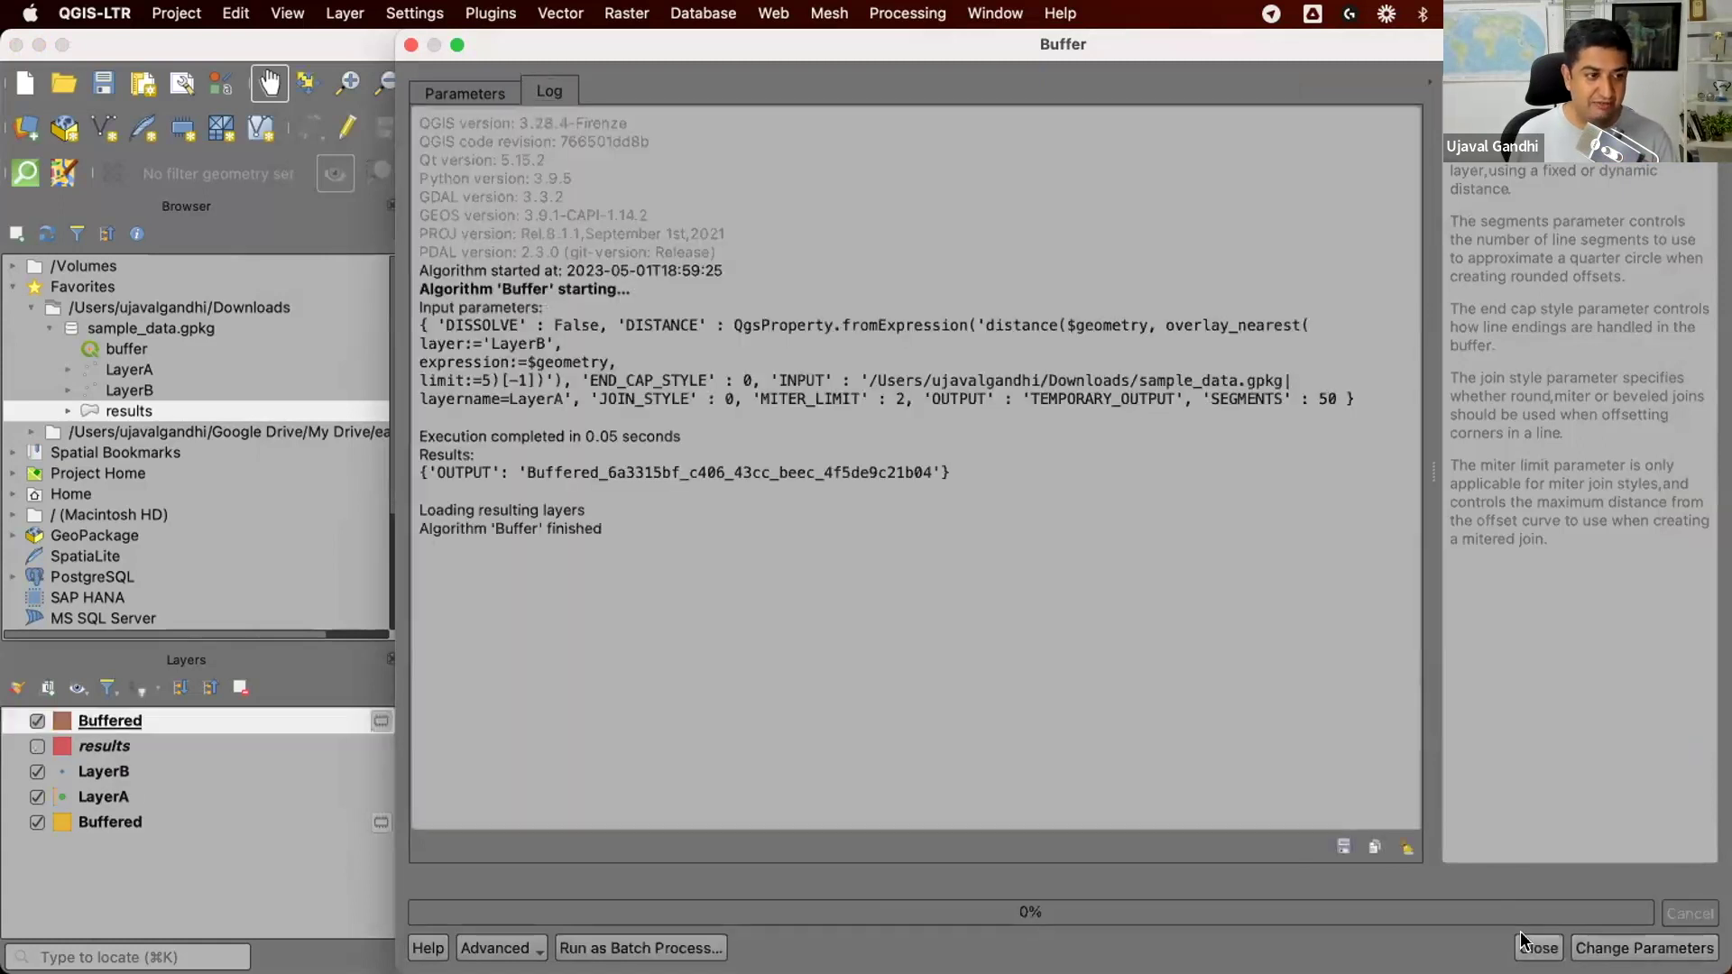
click(1539, 949)
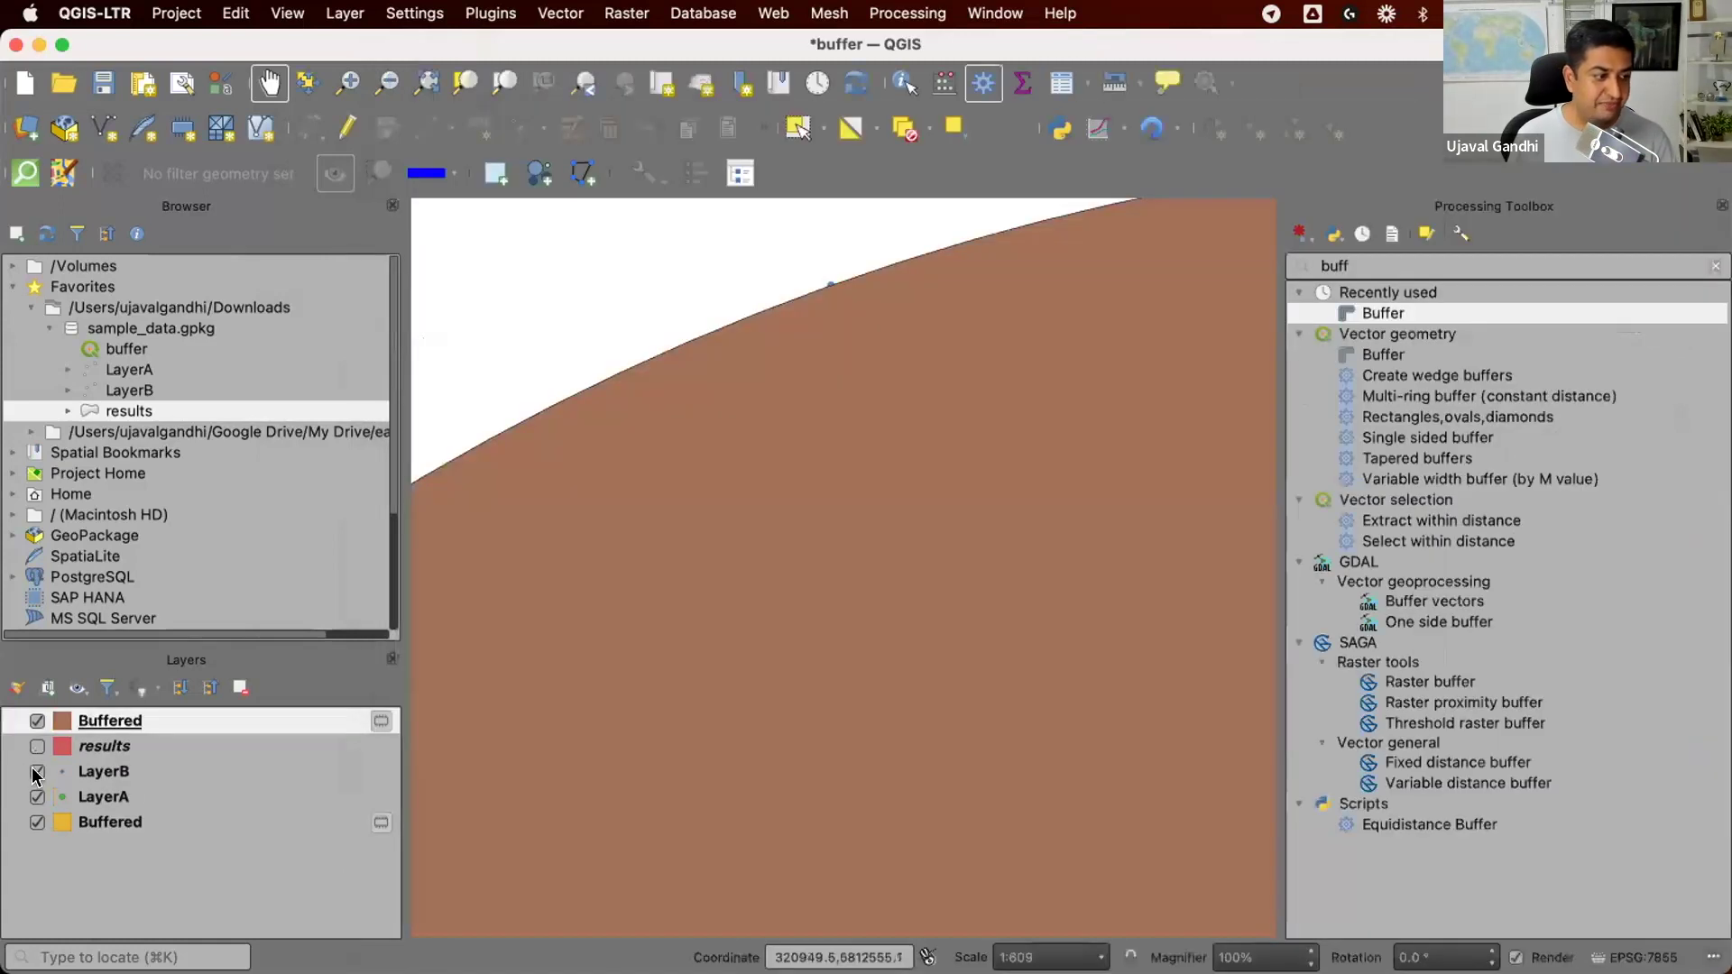
click(37, 822)
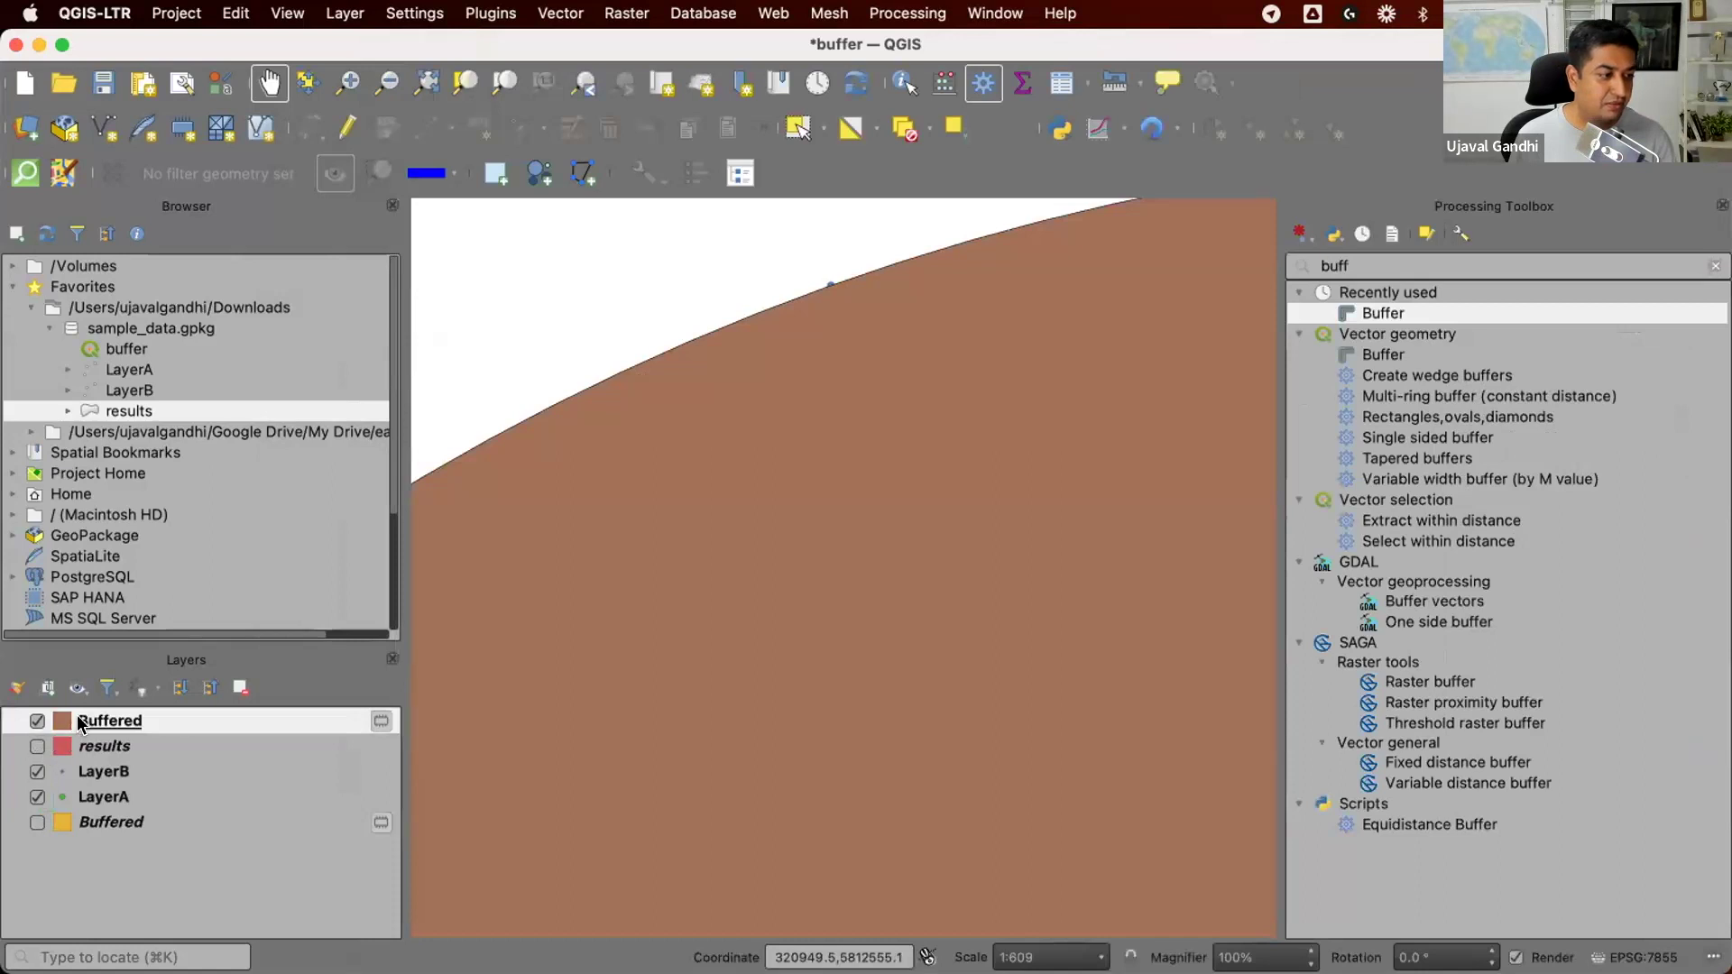
drag(83, 722, 86, 798)
scroll(712, 420, down, 2)
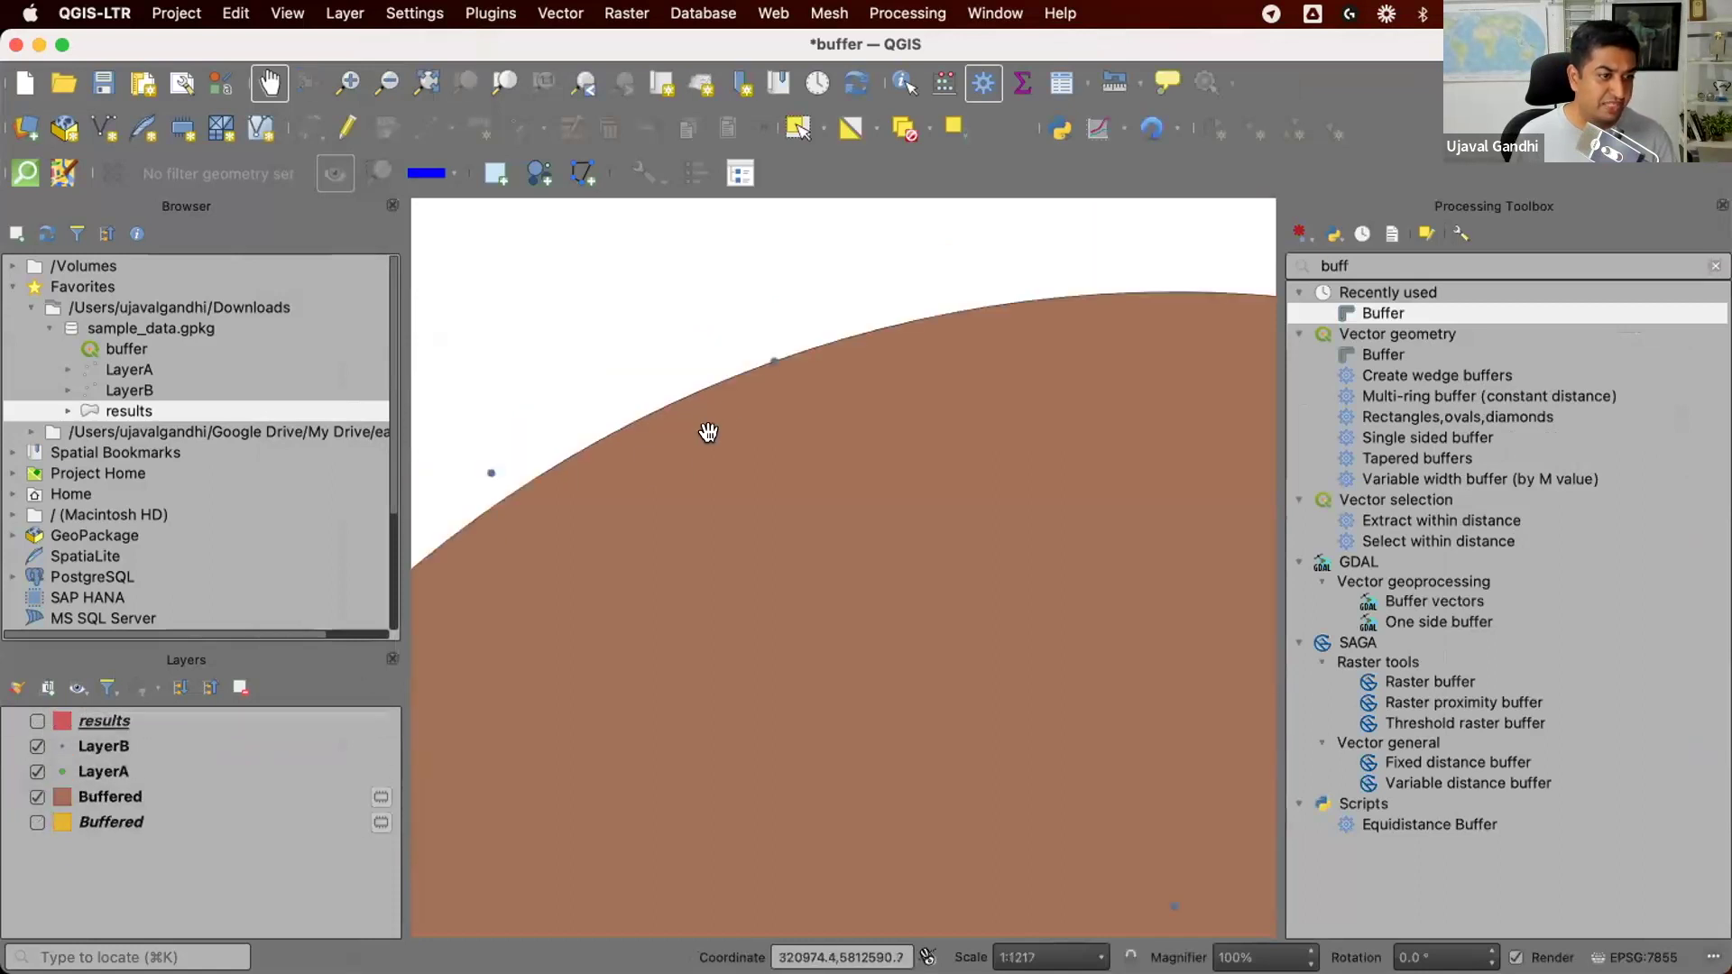
scroll(758, 356, up, 2)
scroll(781, 343, up, 6)
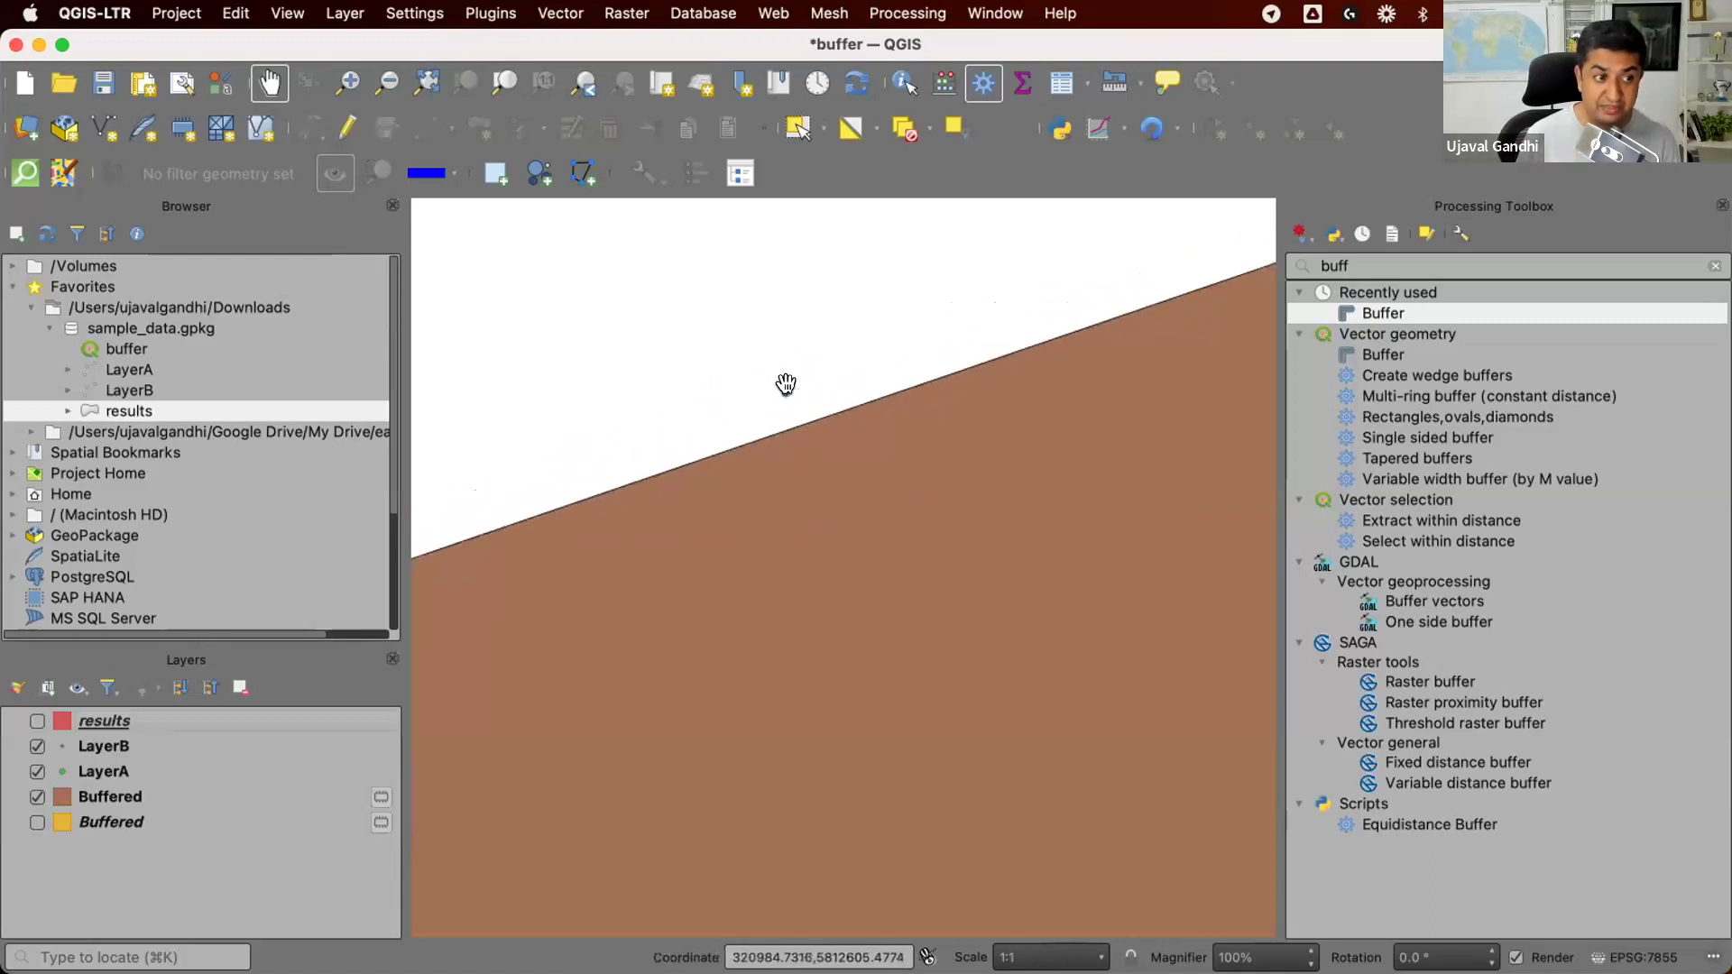
drag(777, 406, 804, 481)
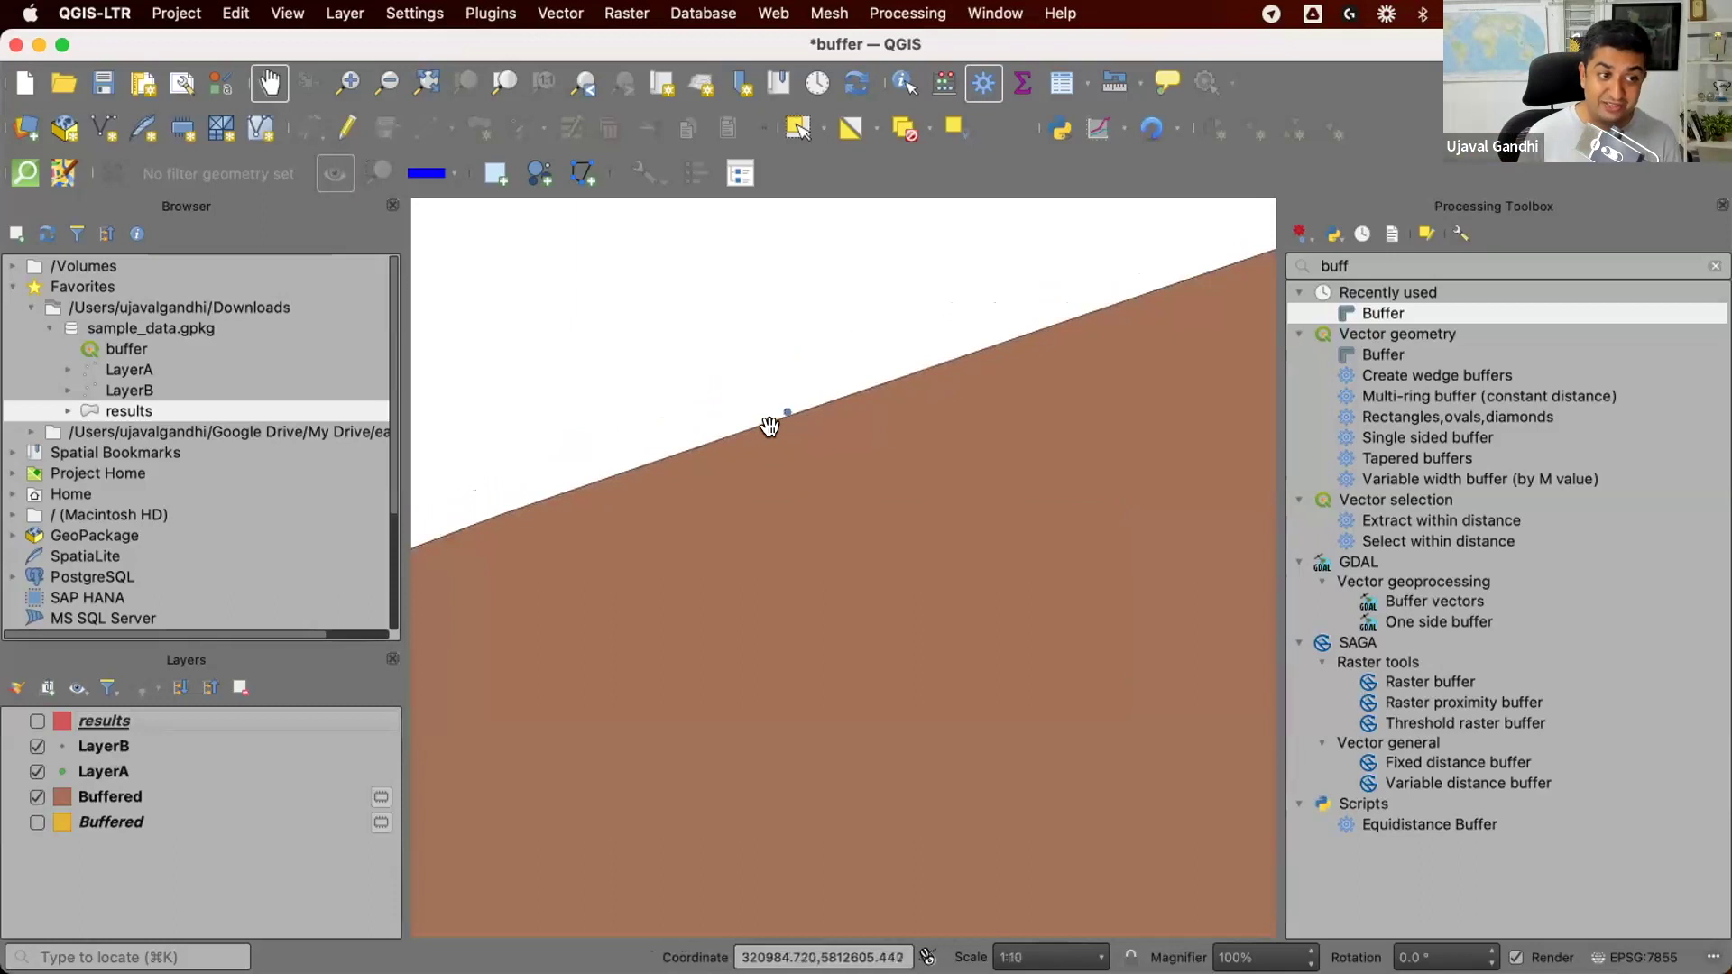
scroll(781, 397, up, 2)
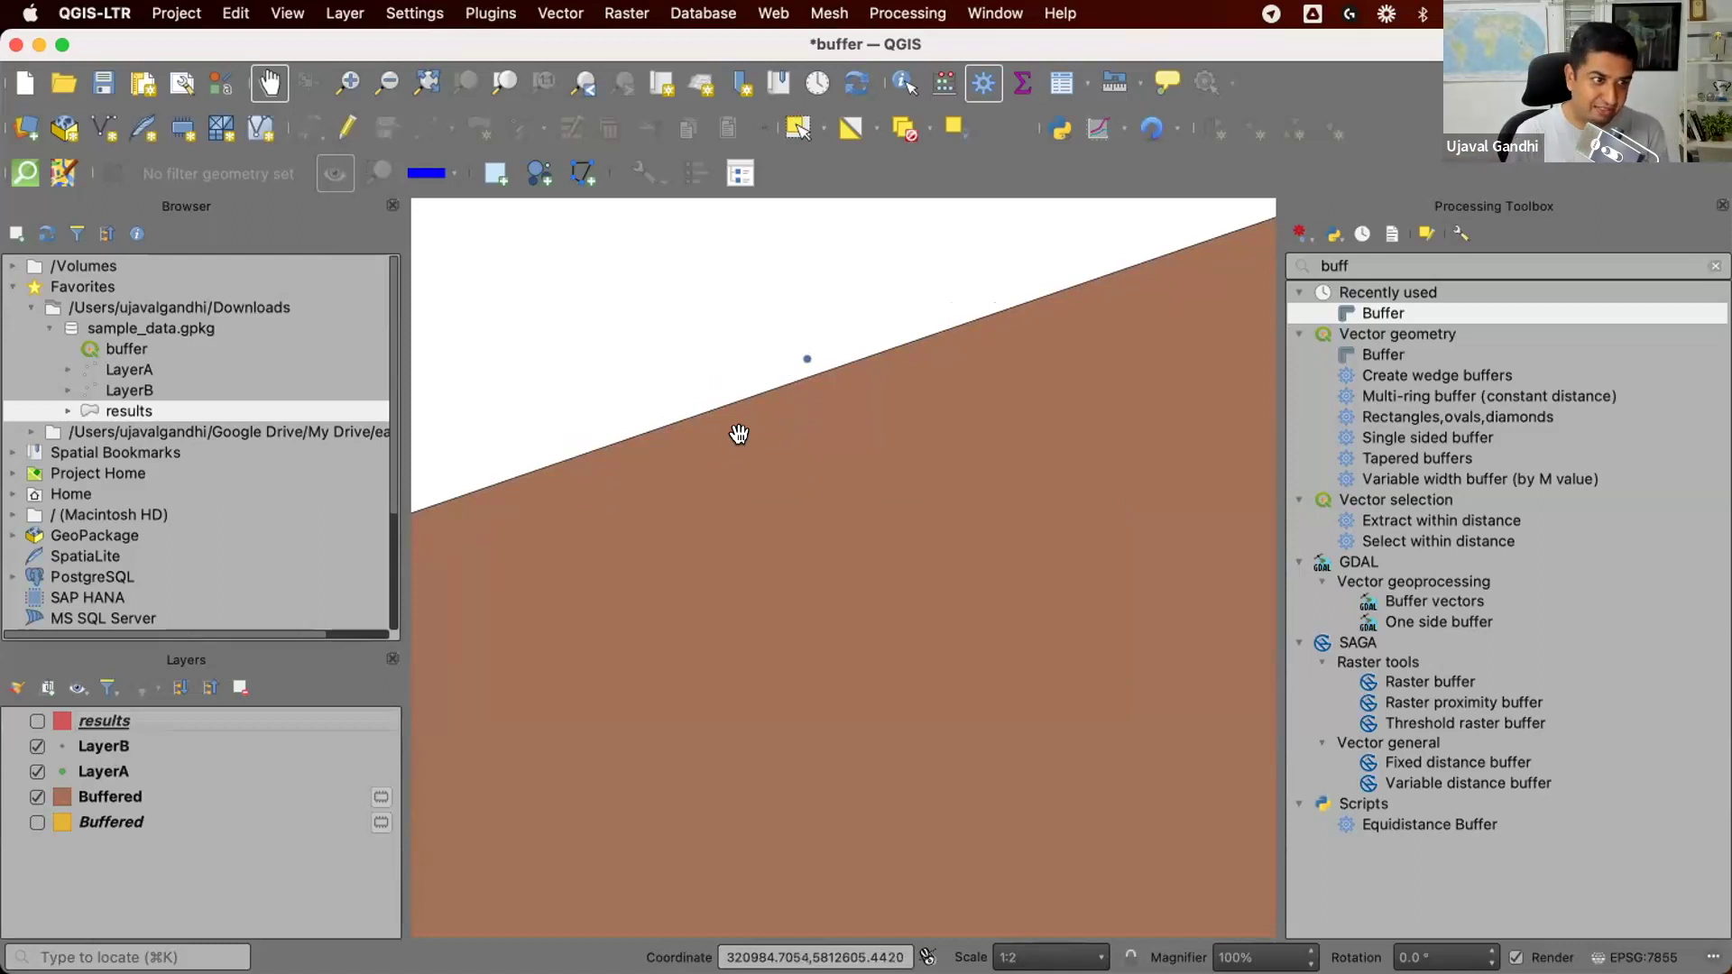
scroll(739, 430, down, 3)
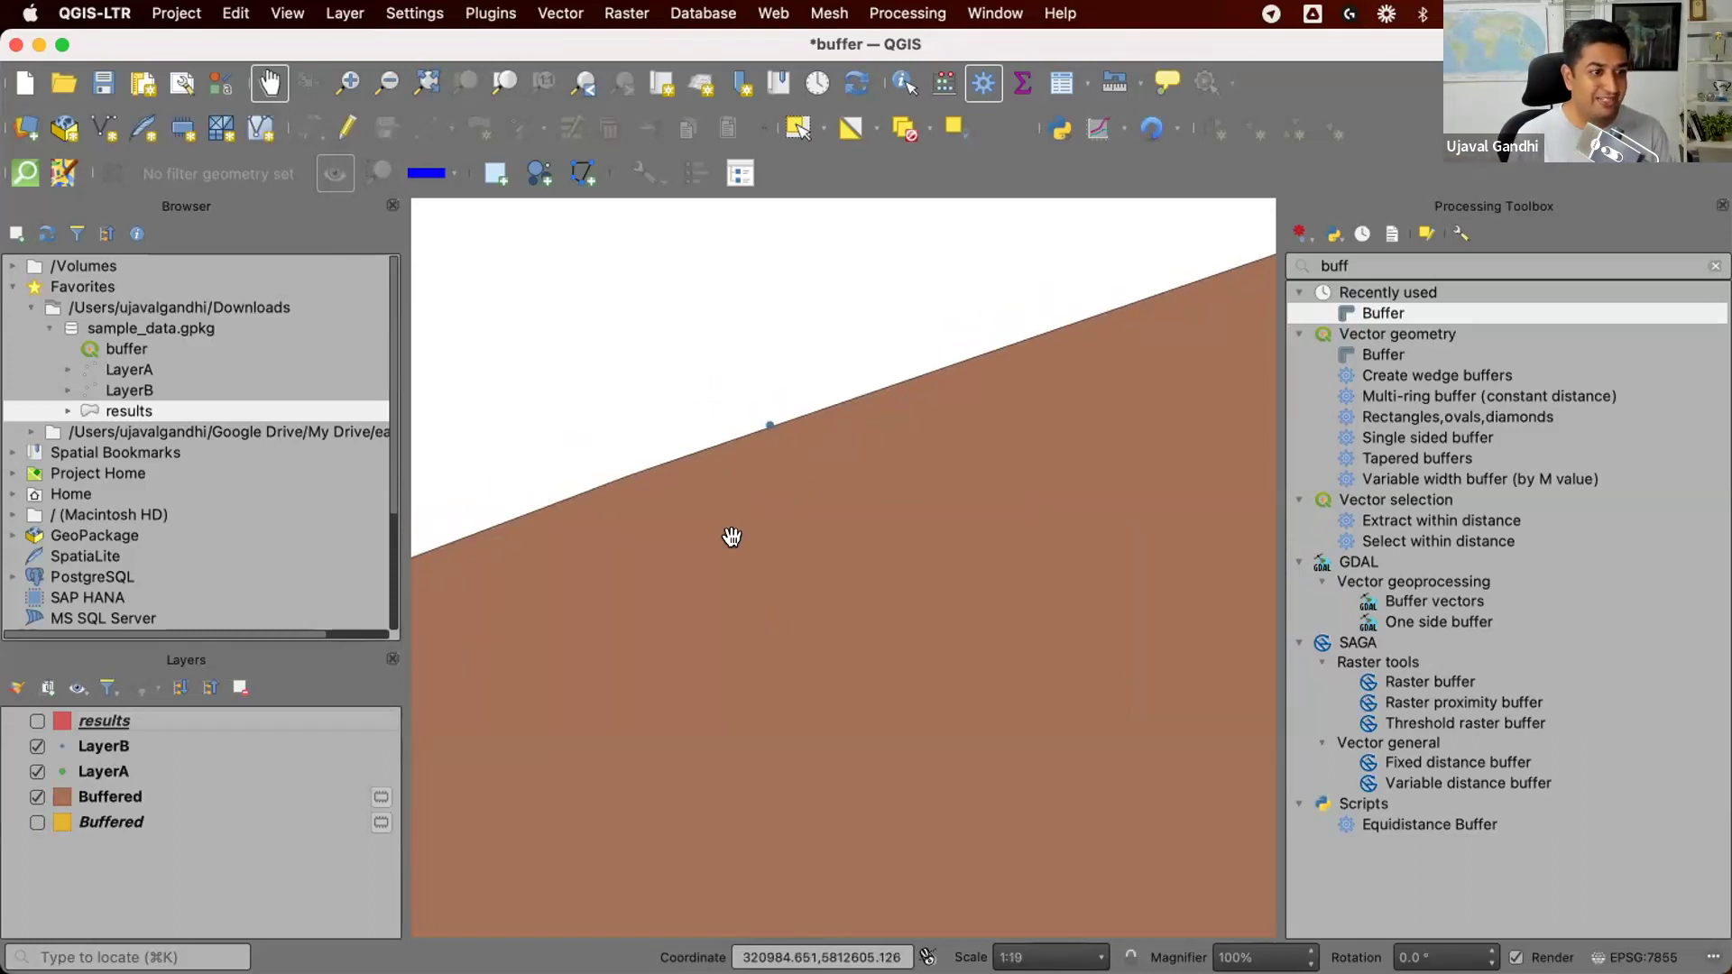
scroll(731, 537, down, 7)
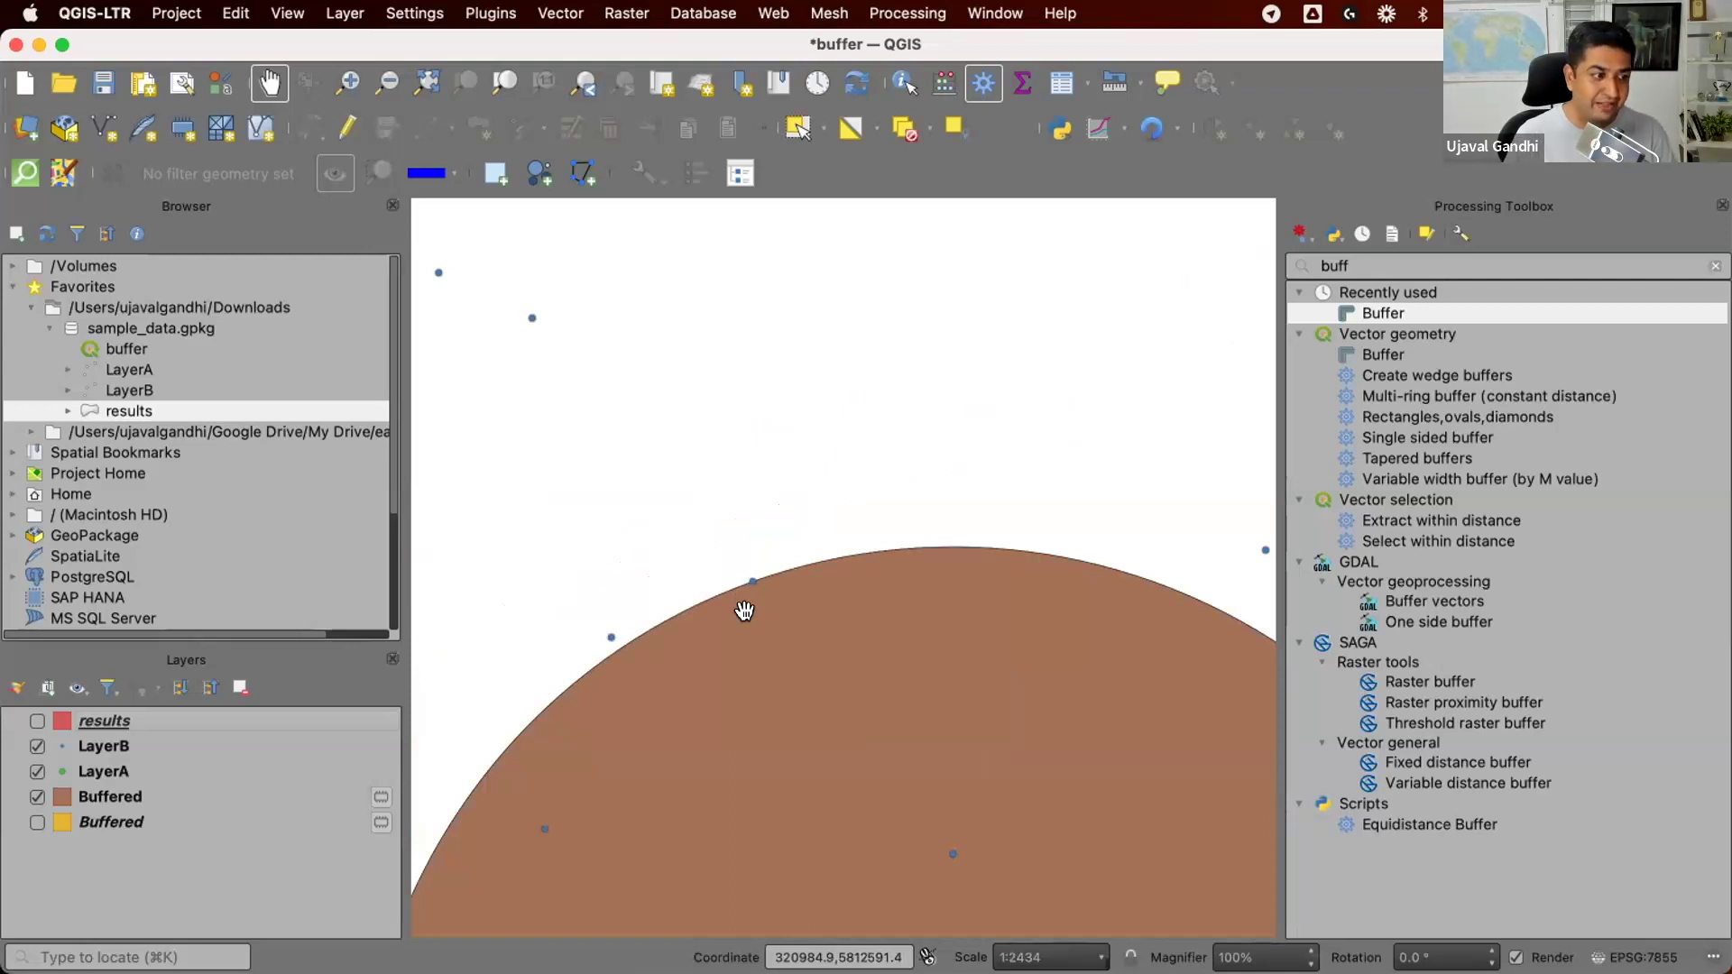
Step: Remove both Buffered layers from the project
click(201, 797)
shift+click(208, 822)
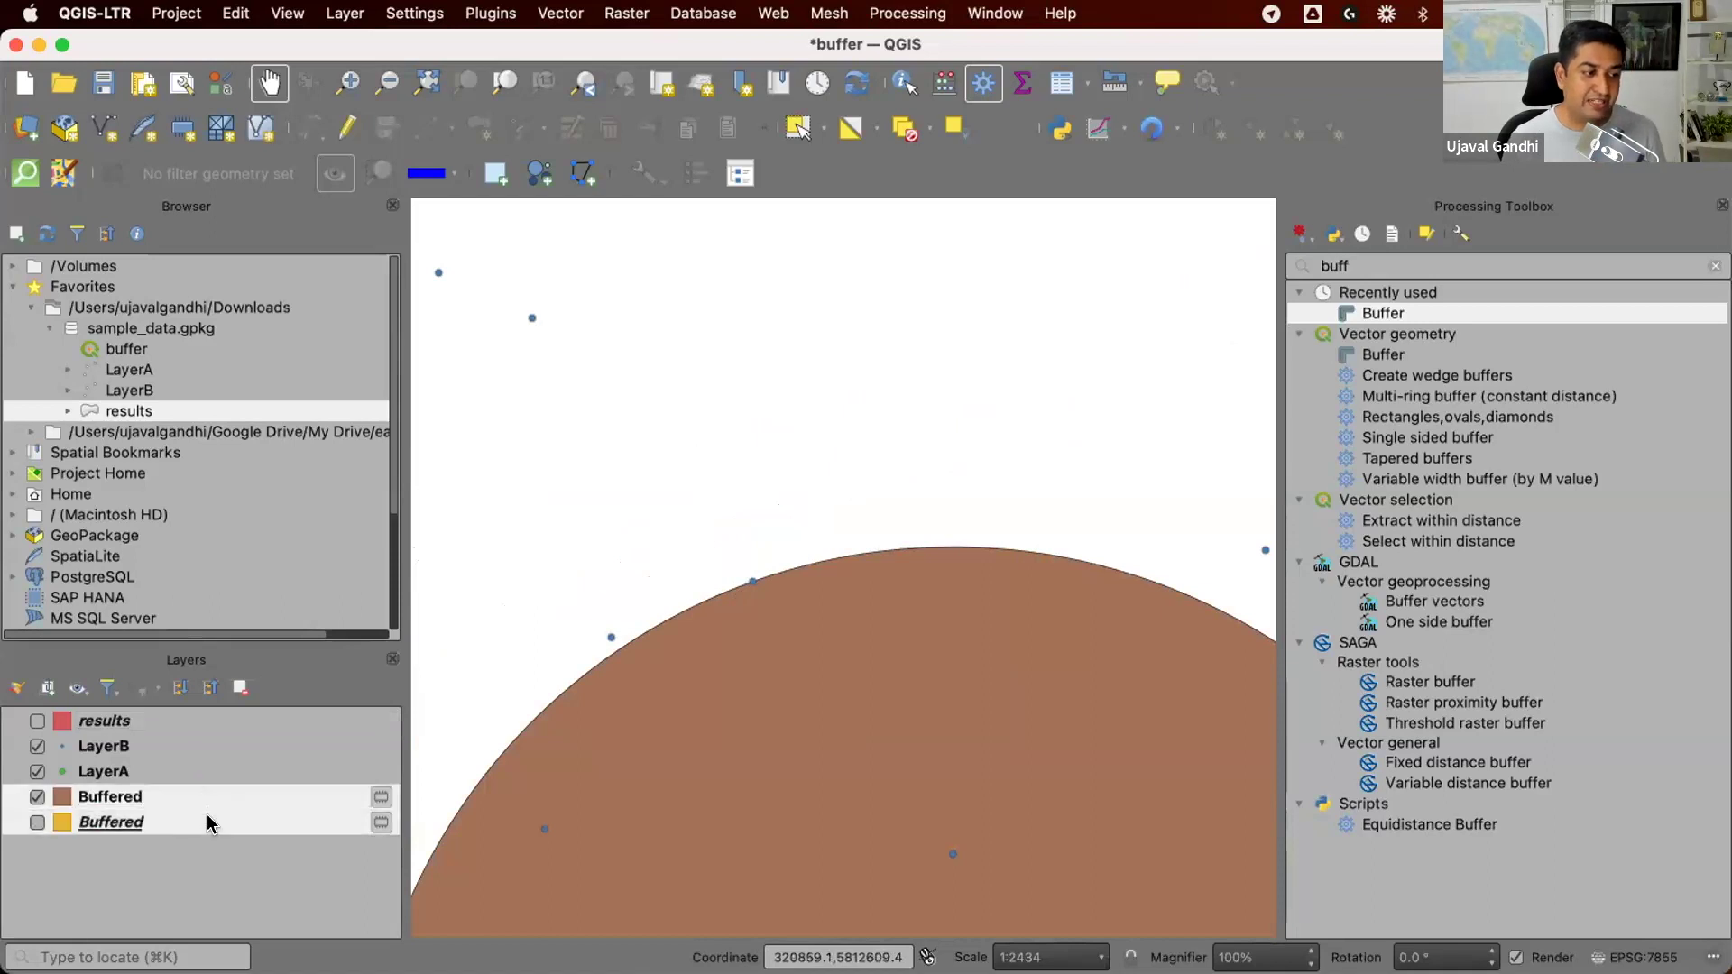
right_click(207, 822)
click(262, 426)
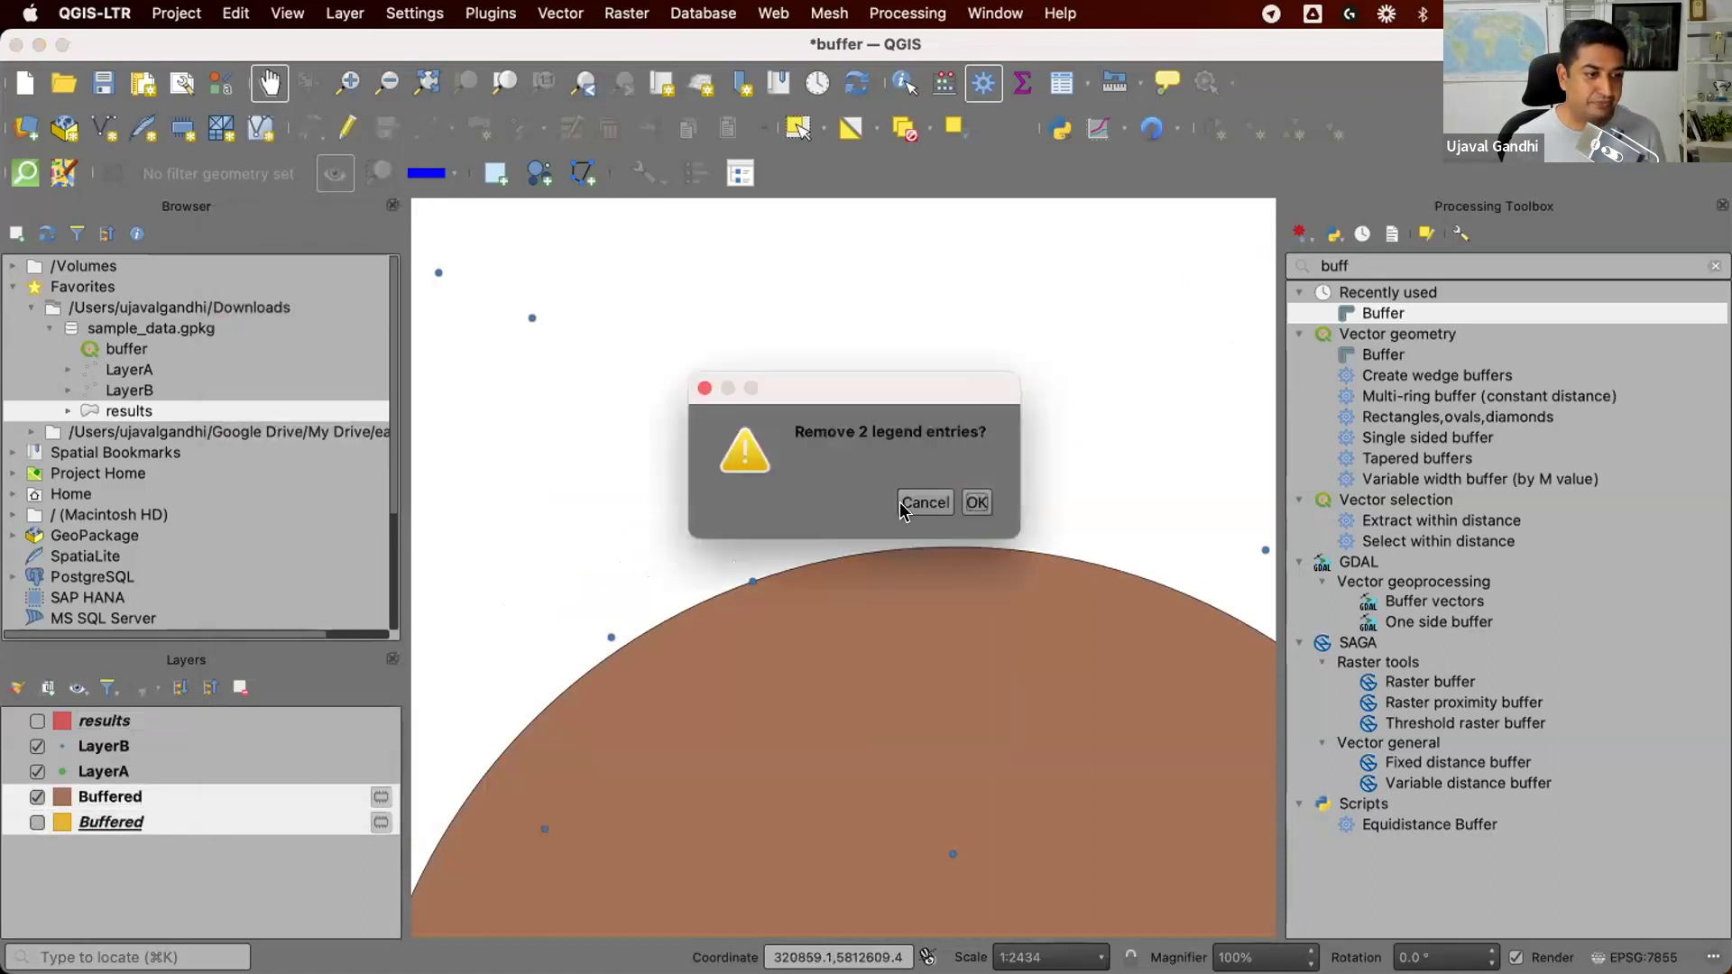
click(978, 502)
Step: Open Buffer and start a data-defined expression for its Distance
double_click(1448, 313)
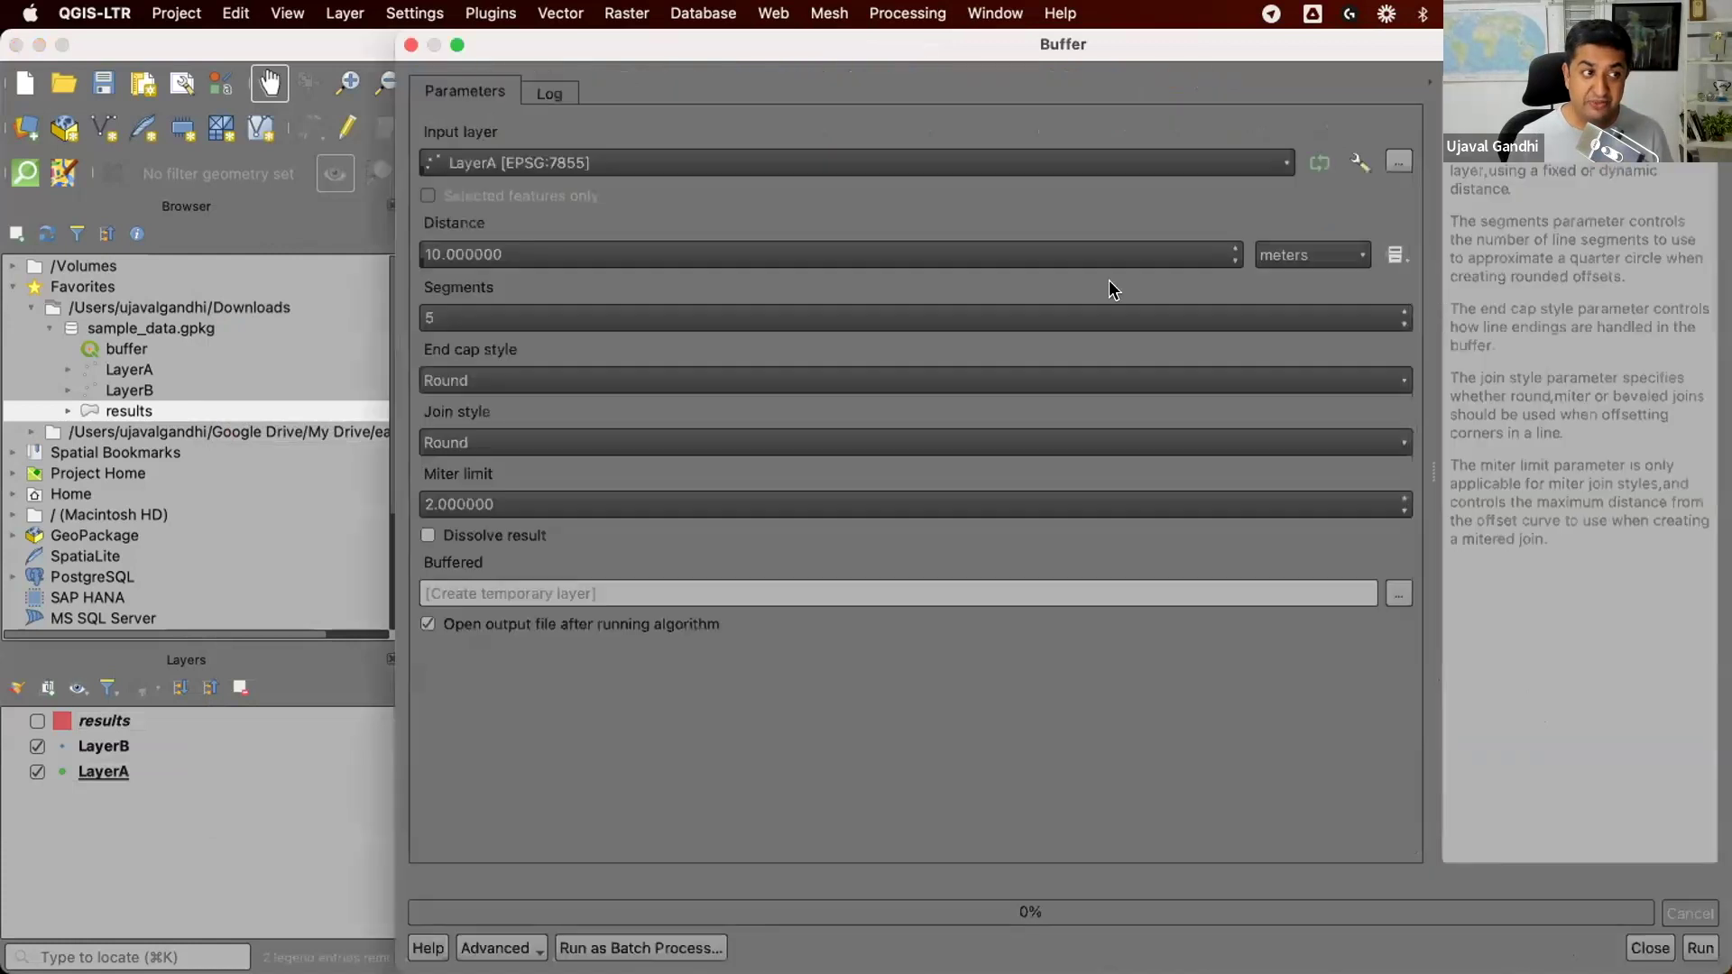
click(1395, 256)
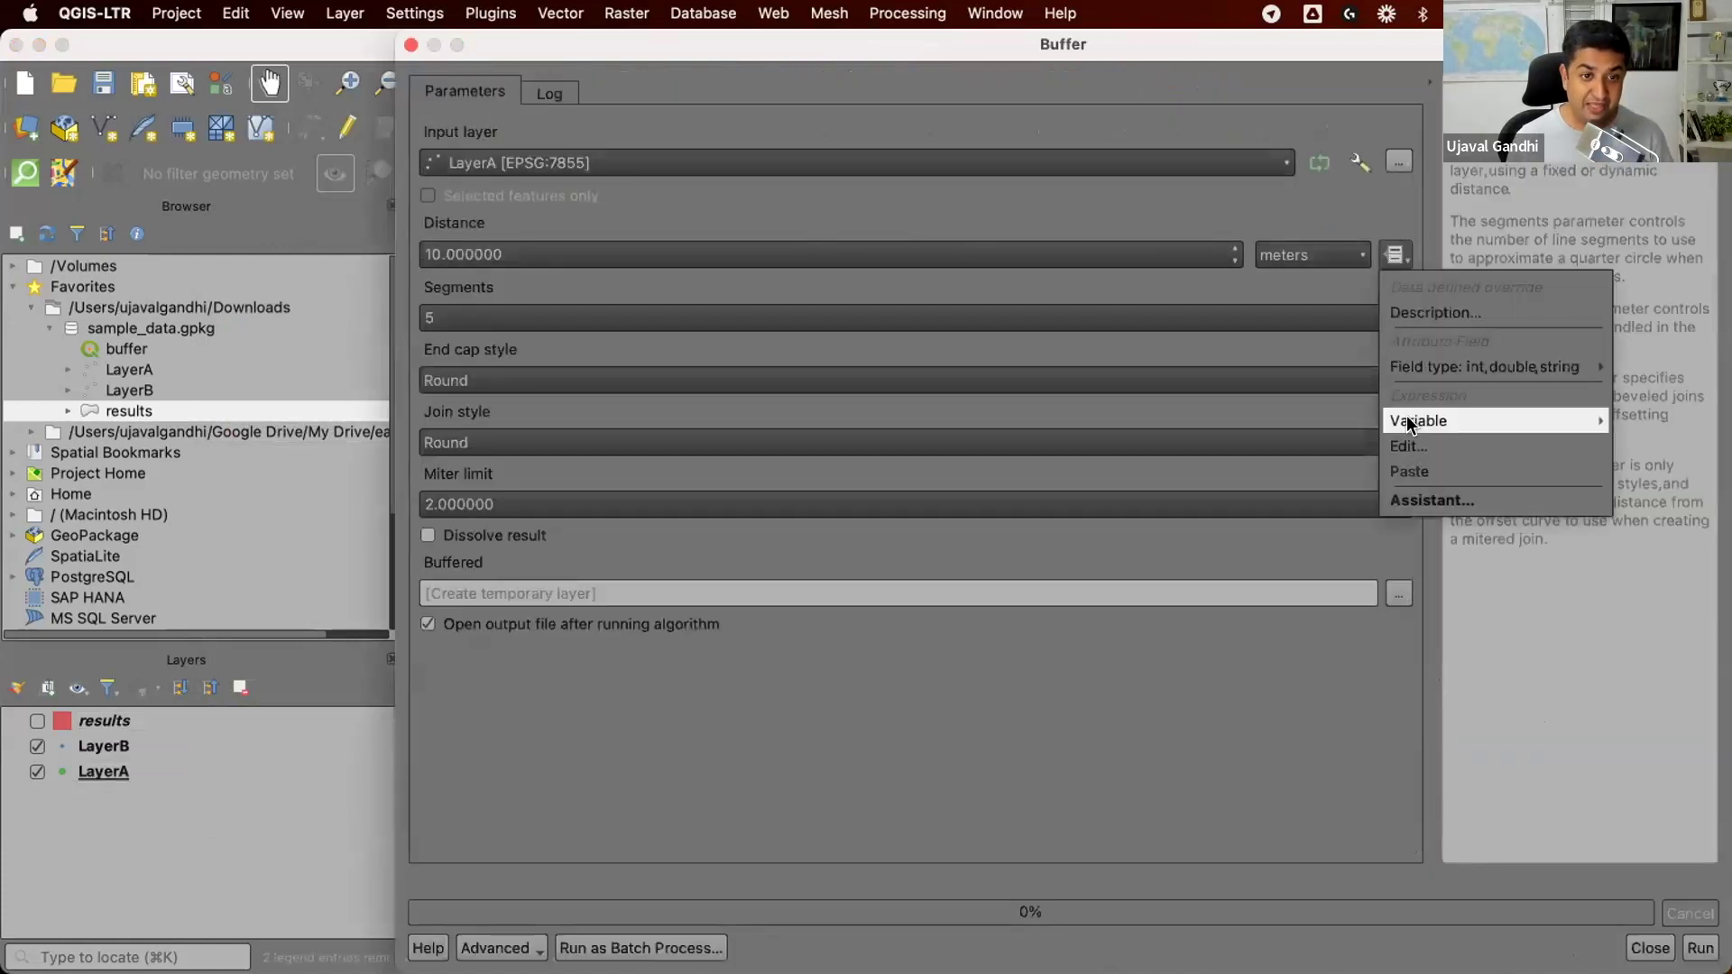
click(1408, 446)
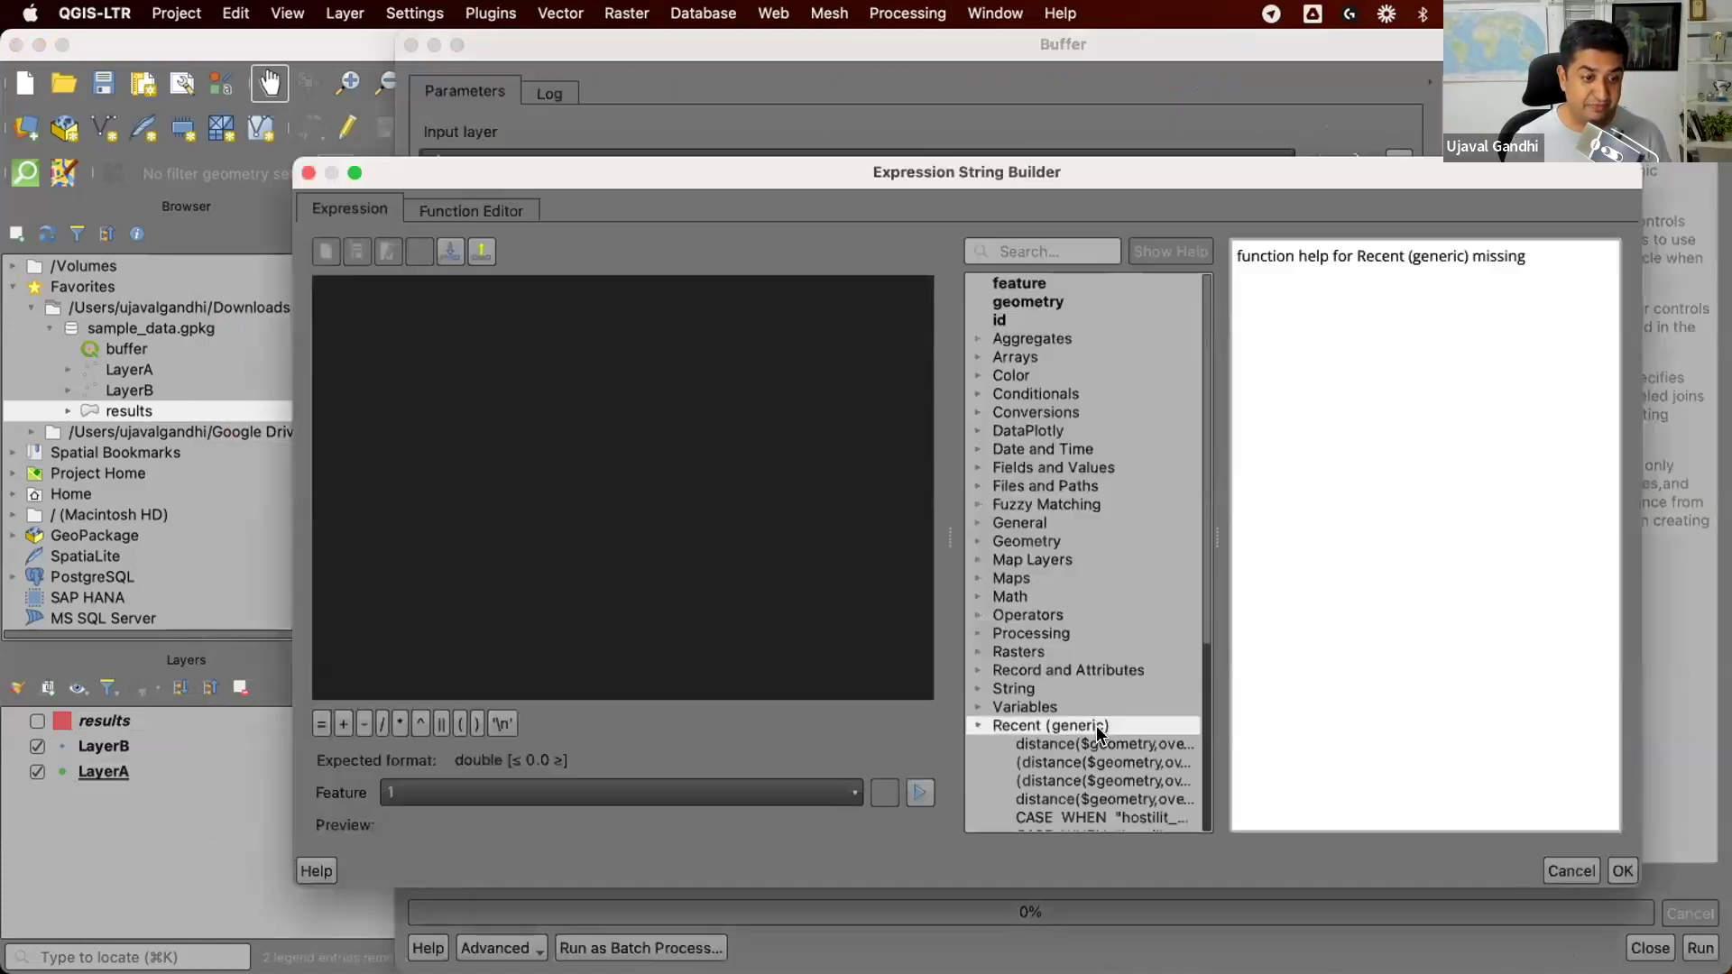
Step: Load the recent fifth-nearest distance expression and paste a second copy above it
double_click(1099, 741)
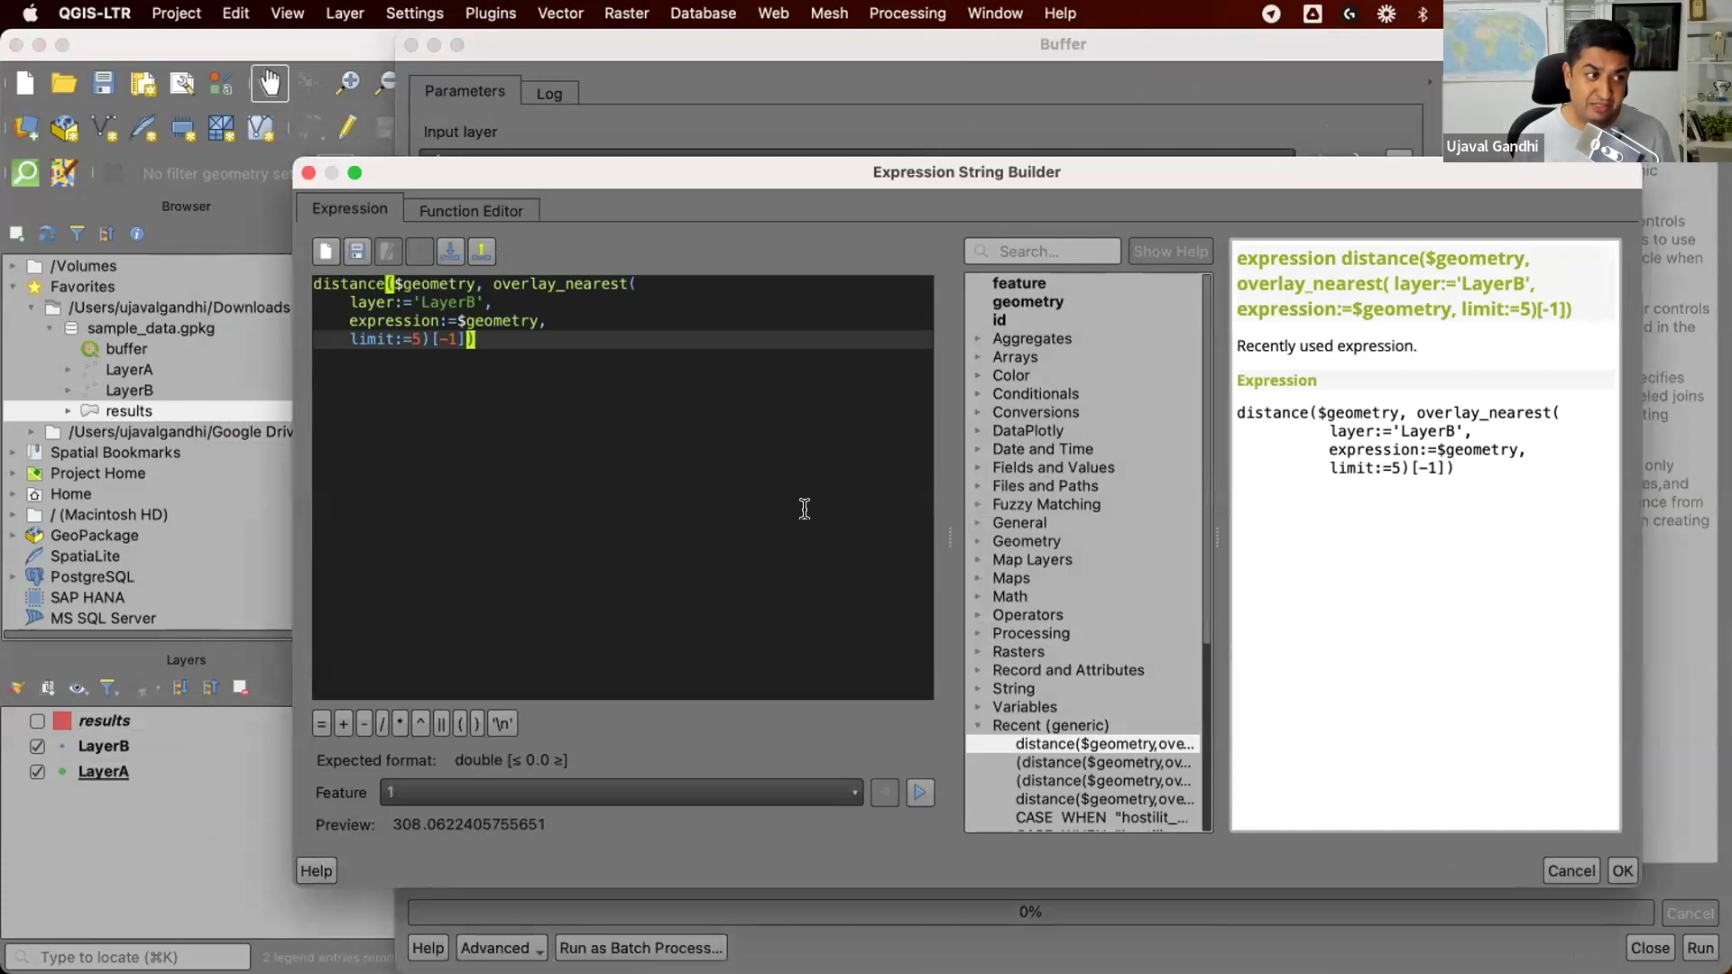
key(shift+Up)
key(shift+Up)
key(shift+Up)
key(shift+Home)
key(super+c)
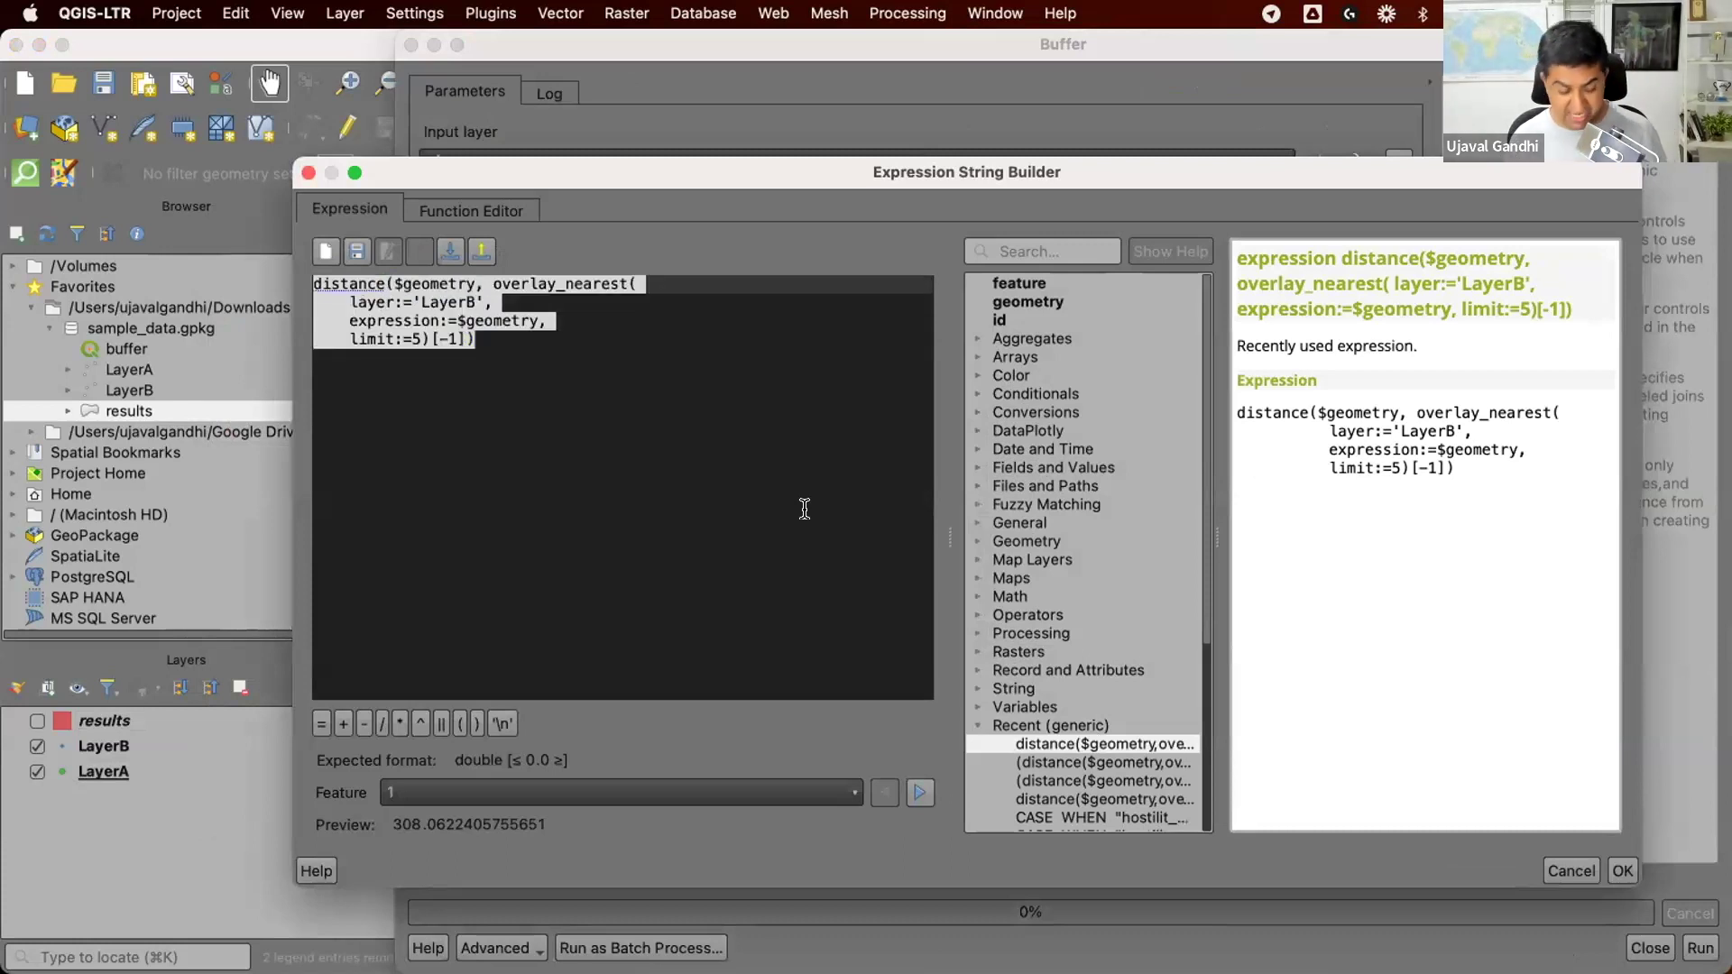
key(Left)
key(Return)
key(Return)
key(Up)
key(Up)
key(super+v)
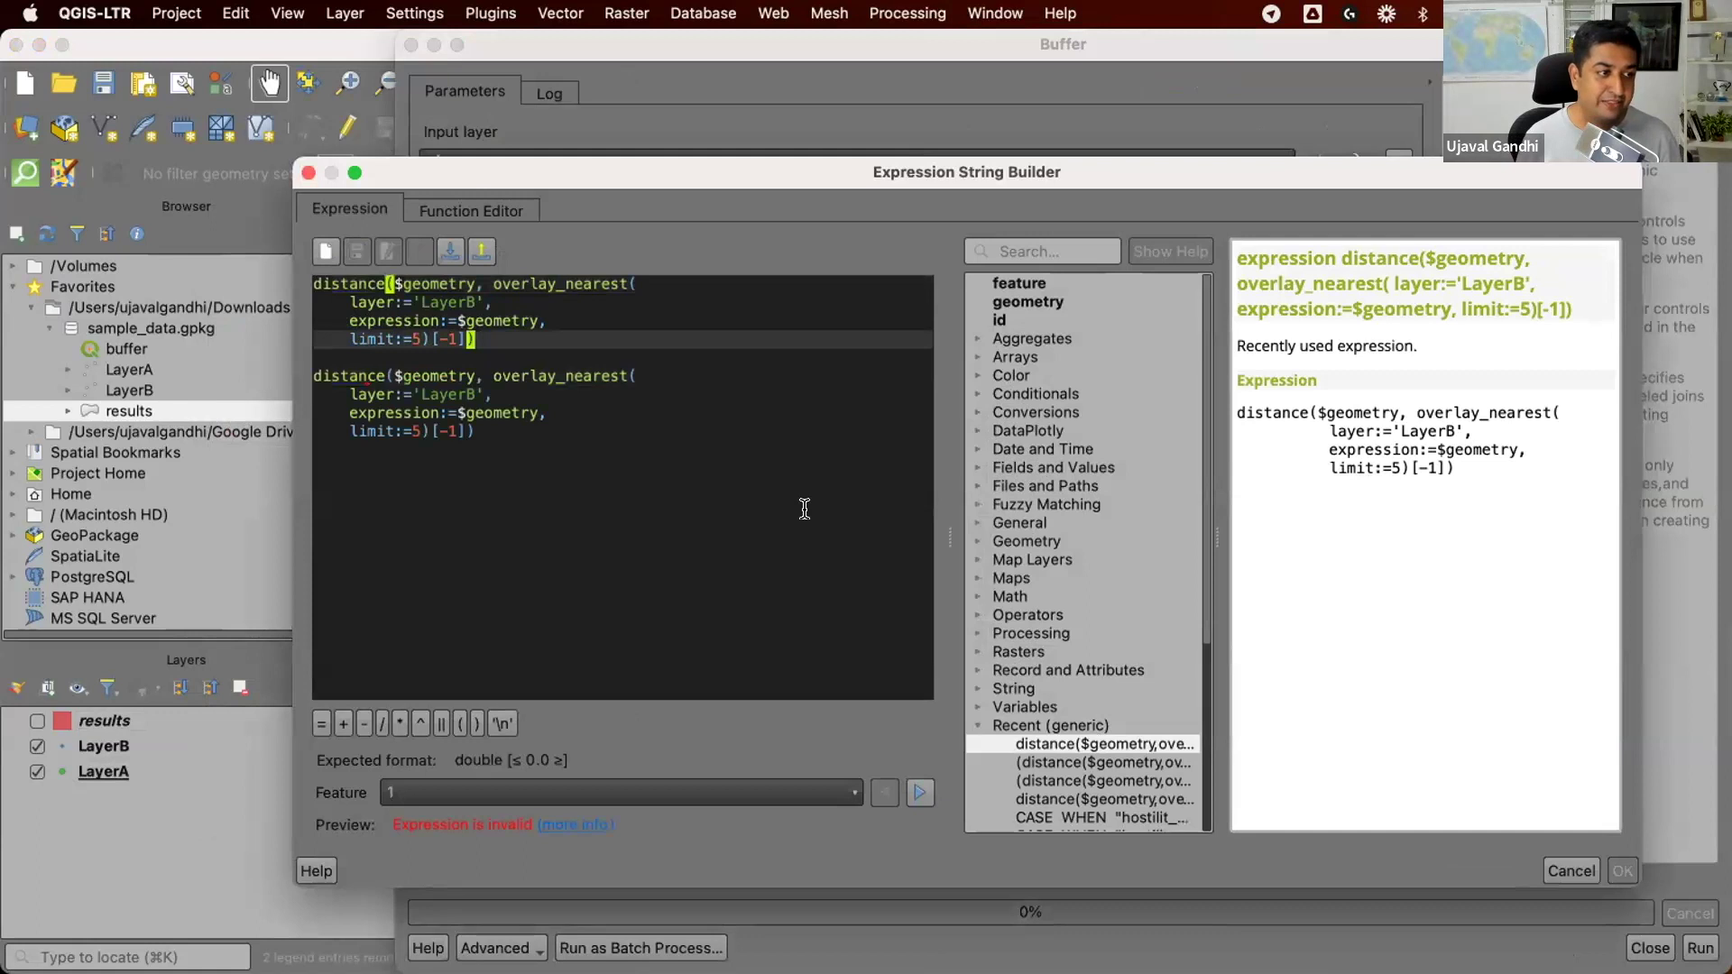
Step: Change the first copy's limit from 5 to 6 for the sixth-nearest distance
click(418, 339)
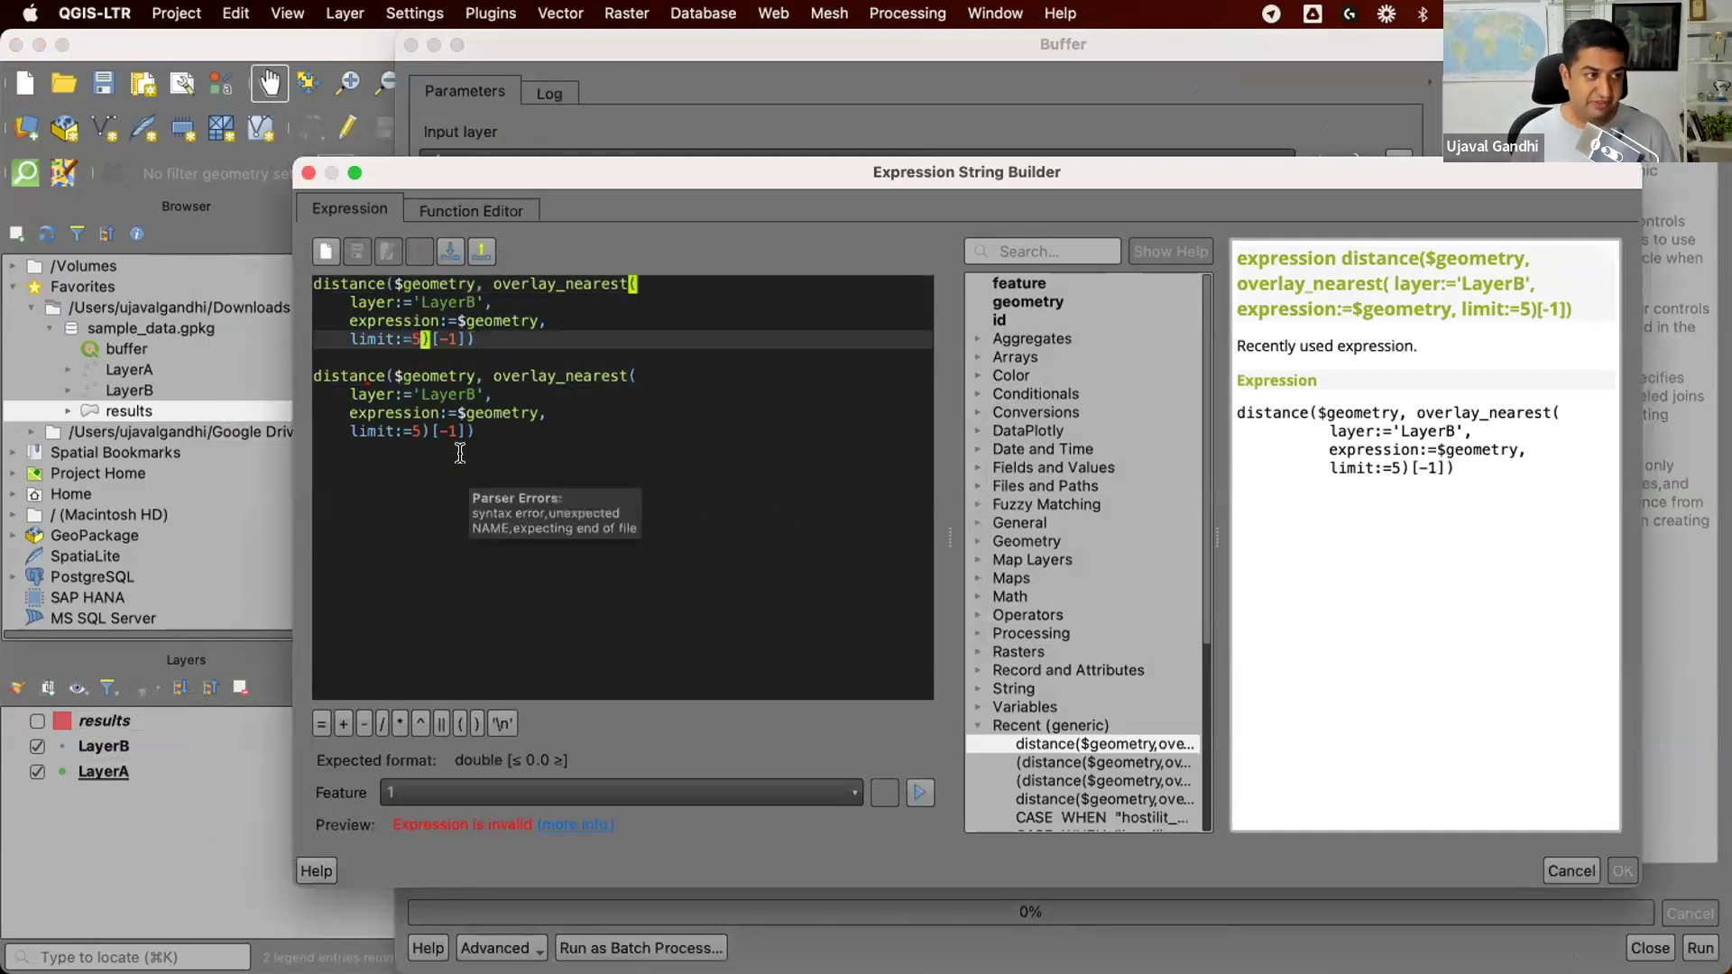
key(BackSpace)
text(6)
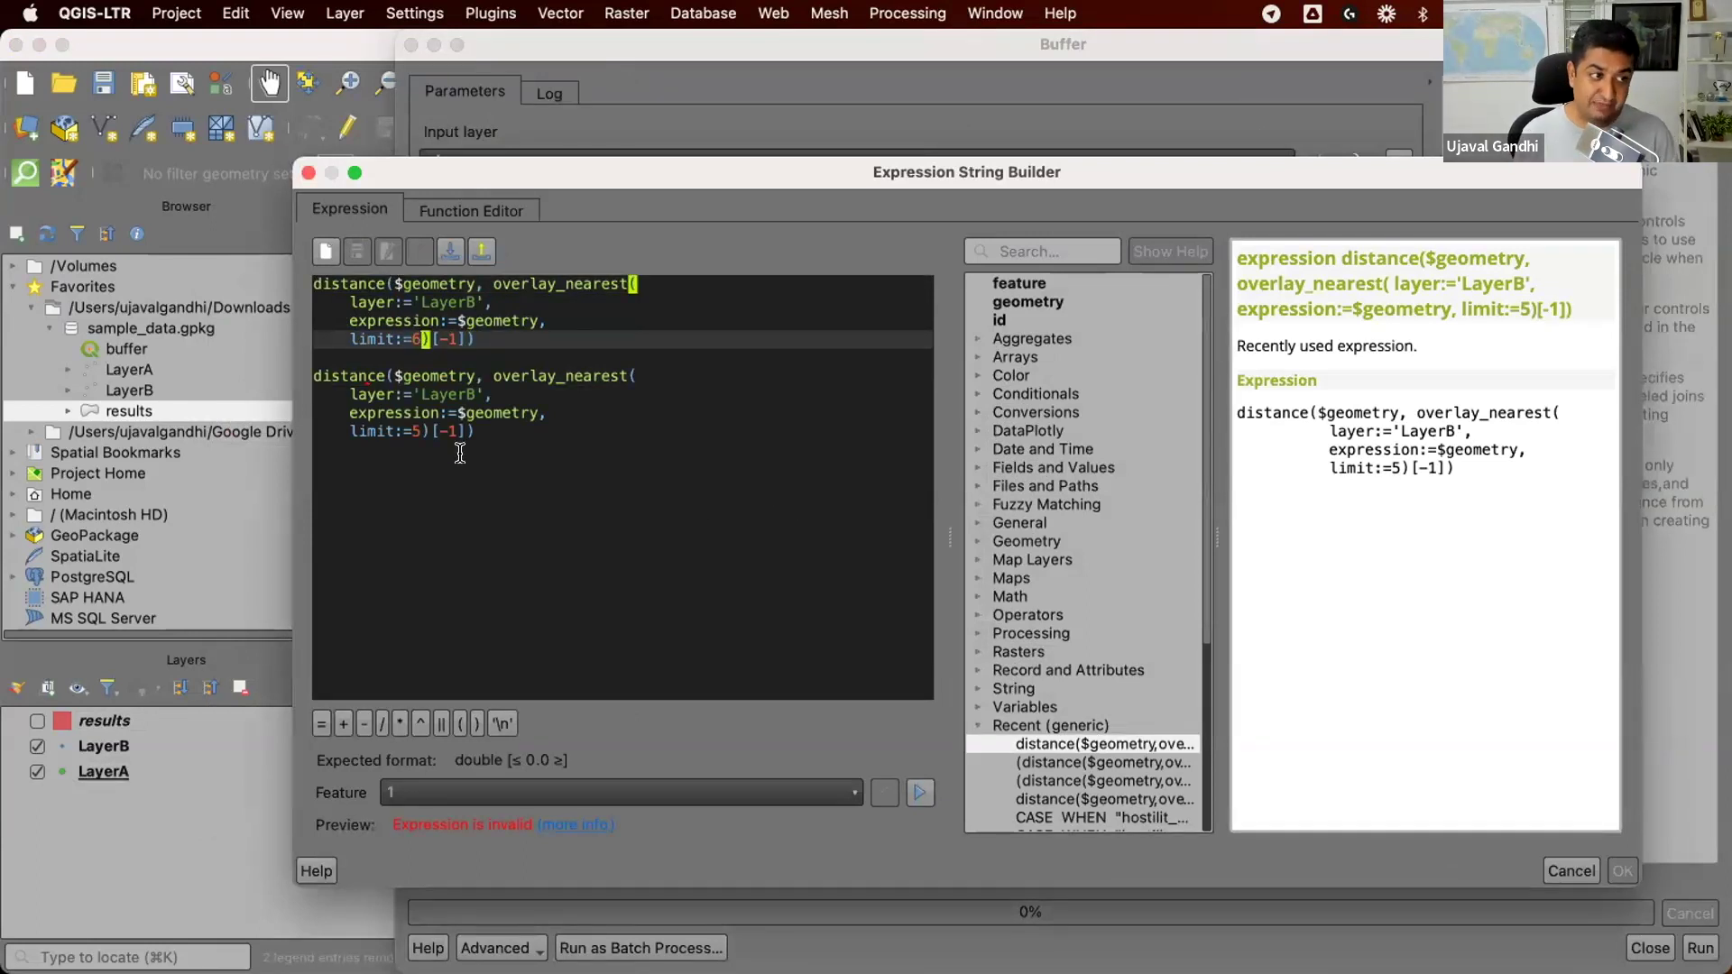
mouse_move(431, 421)
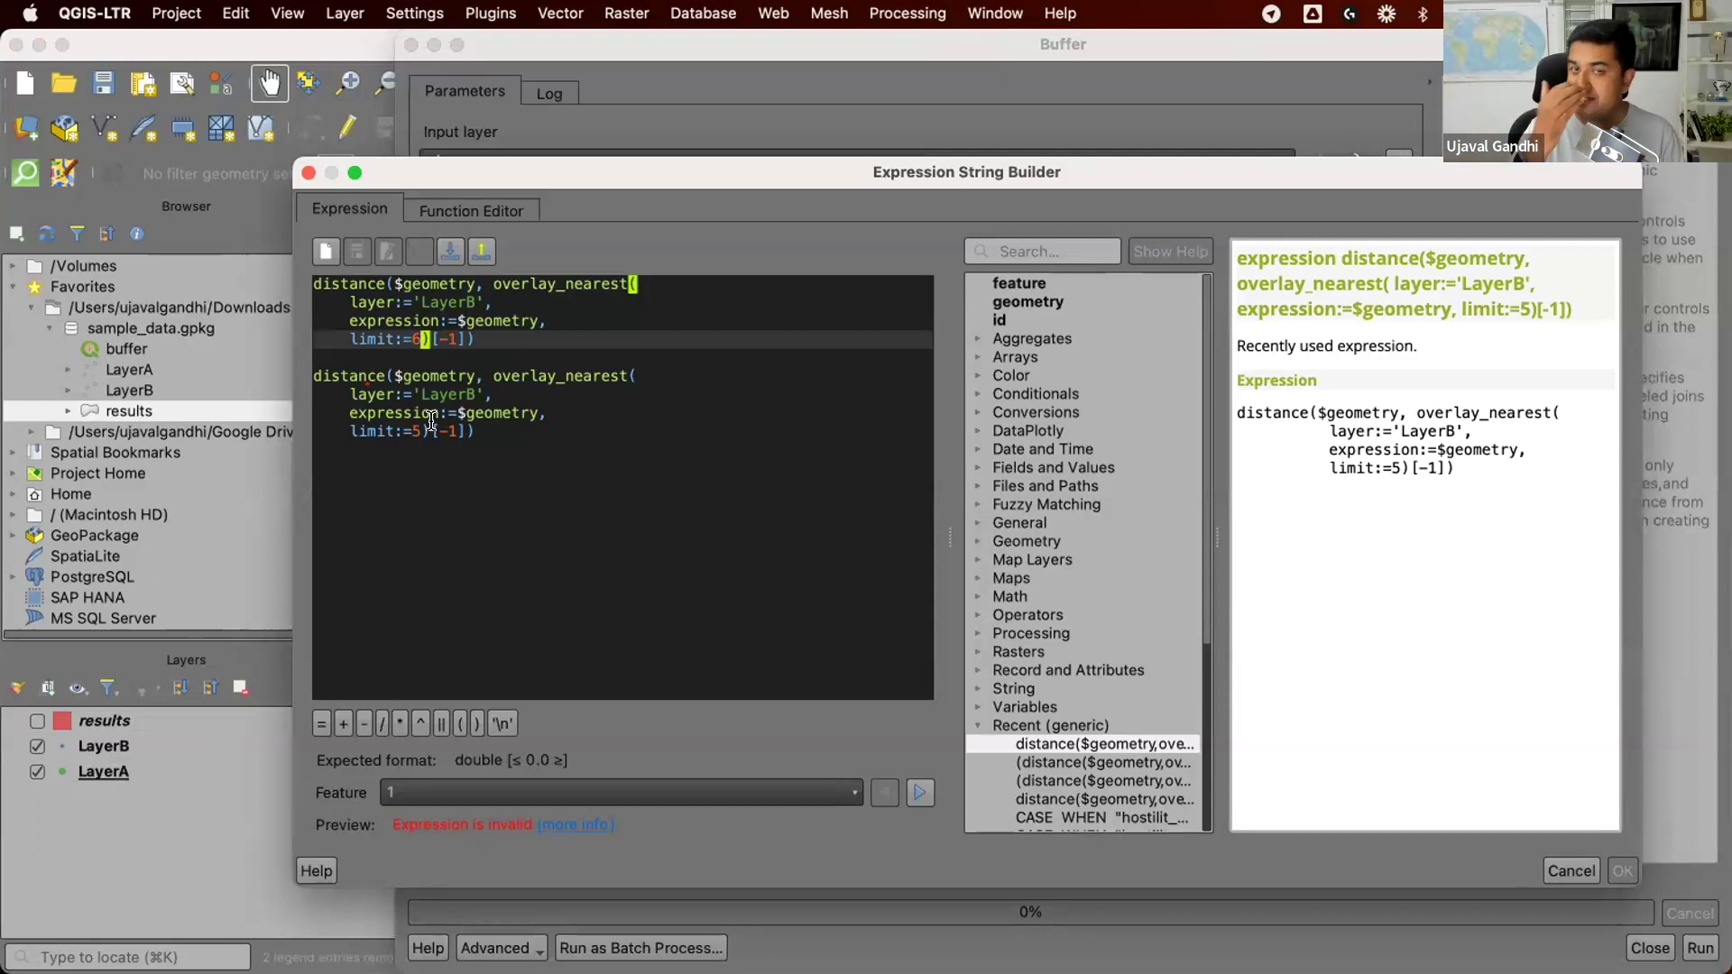
Step: Combine the two distances into (sixth + fifth)/2
click(313, 283)
key(Down)
key(Down)
key(Down)
key(Down)
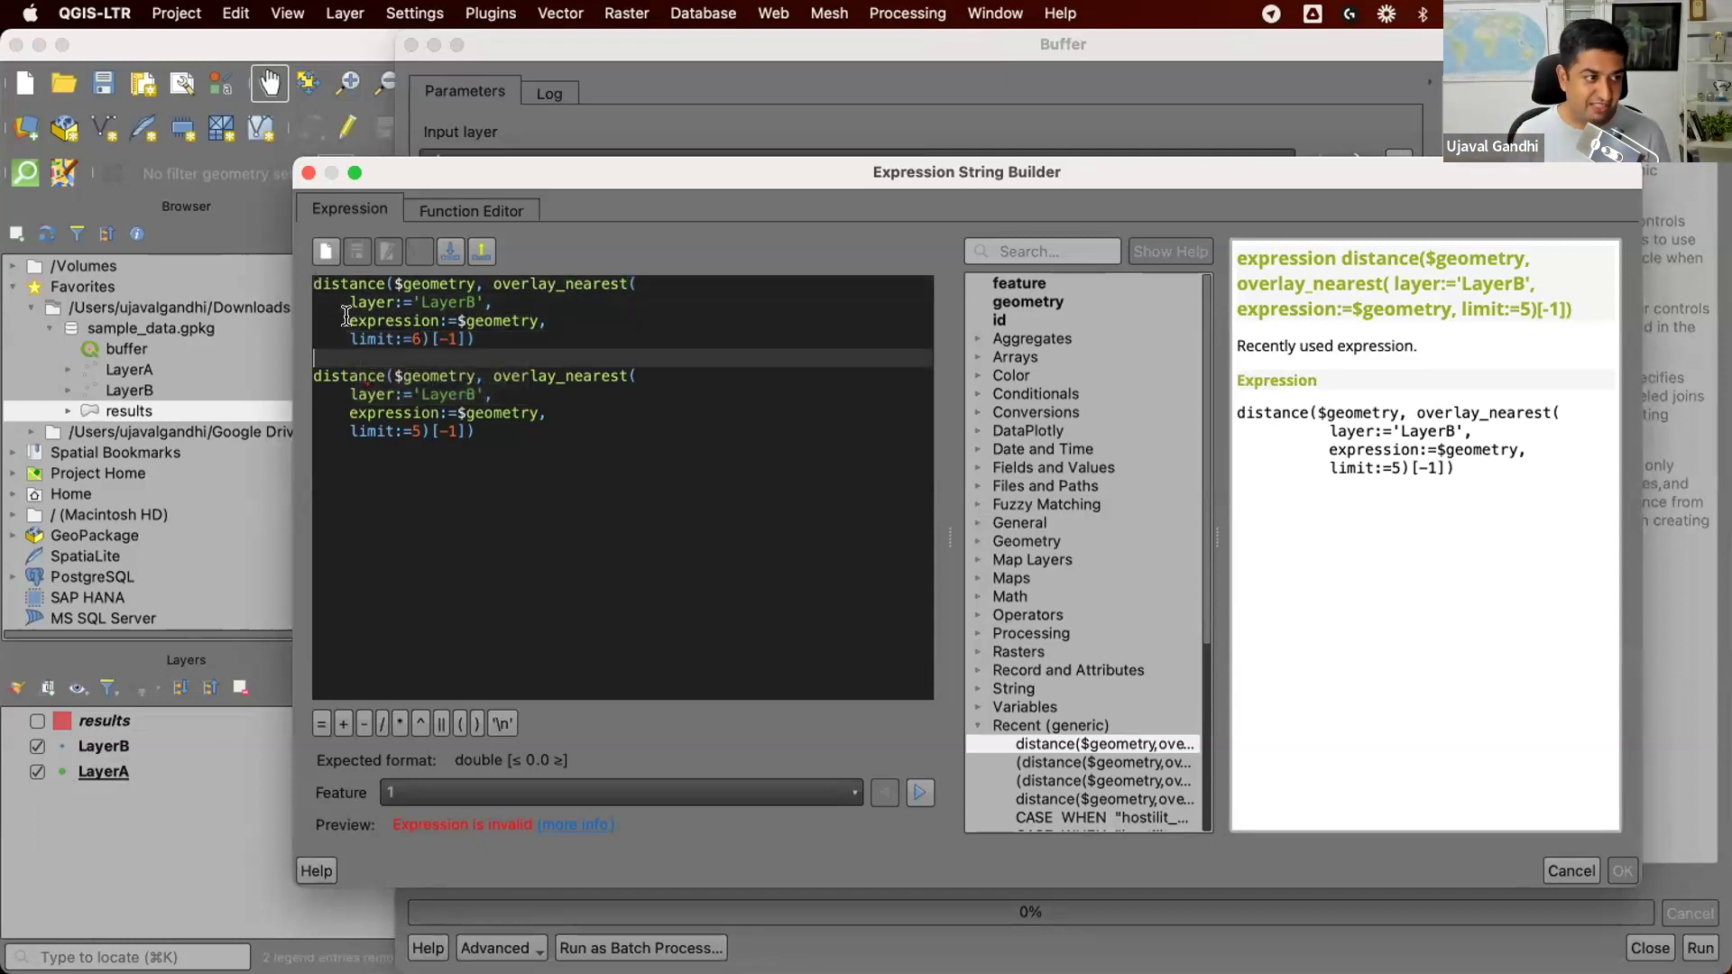
text(+)
key(Up)
key(Up)
key(Up)
key(Up)
key(Up)
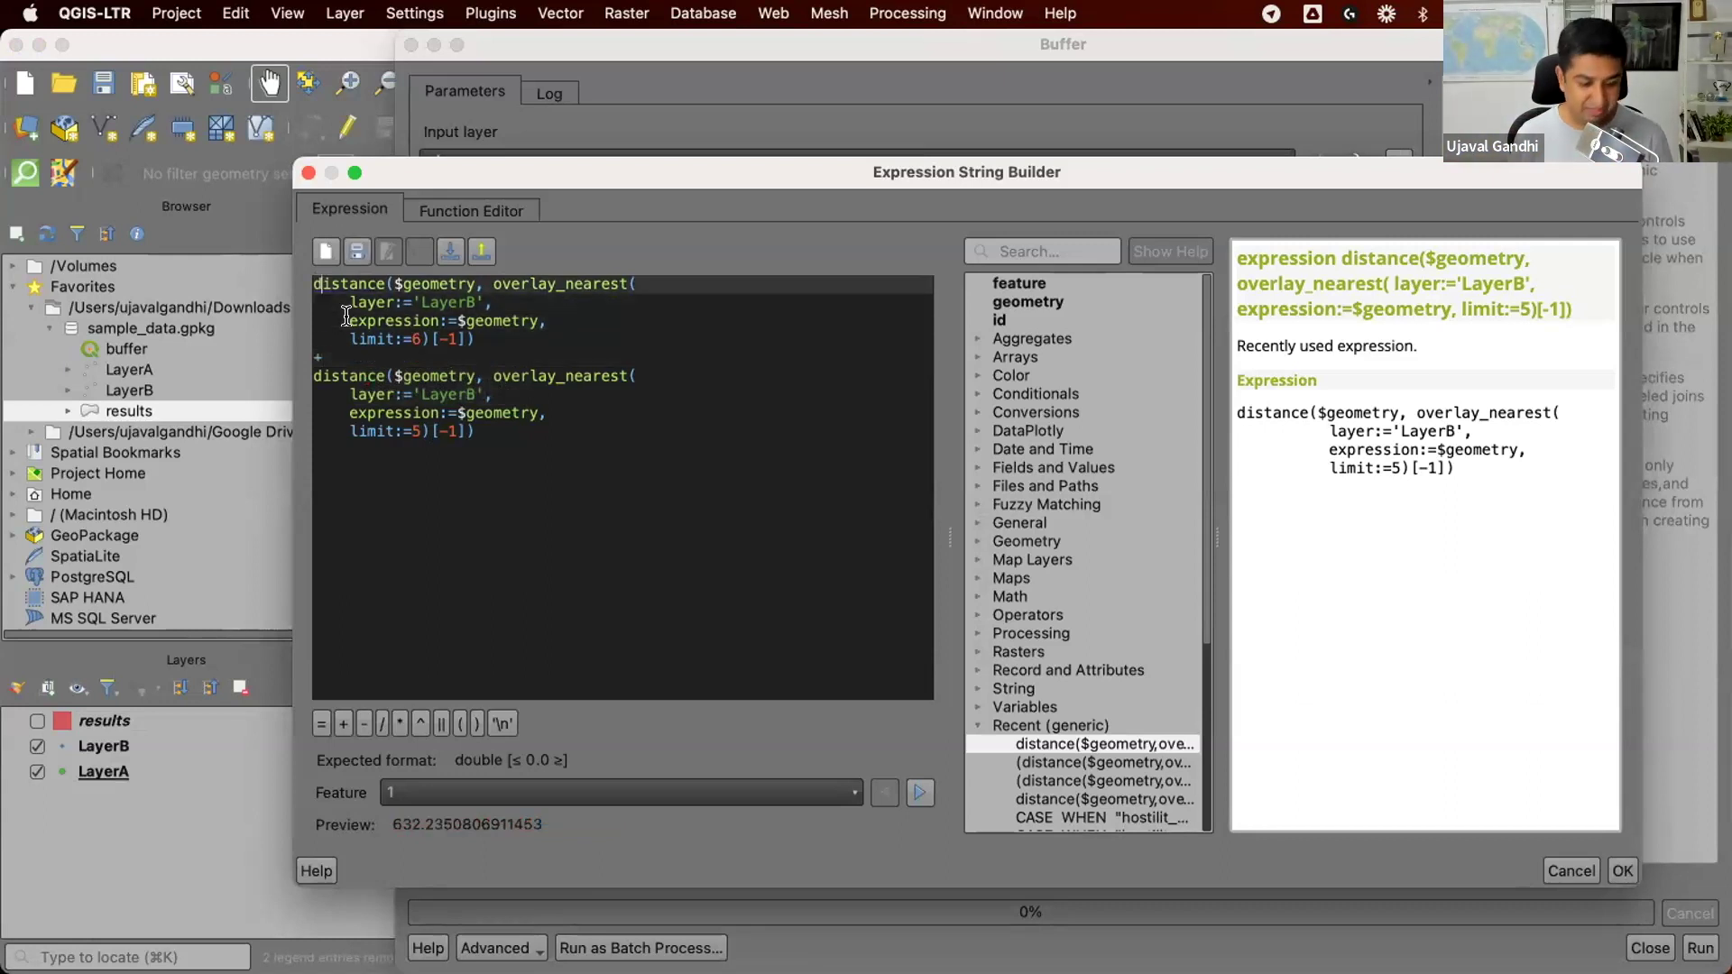
text(()
key(Down)
key(Down)
key(Down)
key(Down)
key(Down)
key(Down)
key(Down)
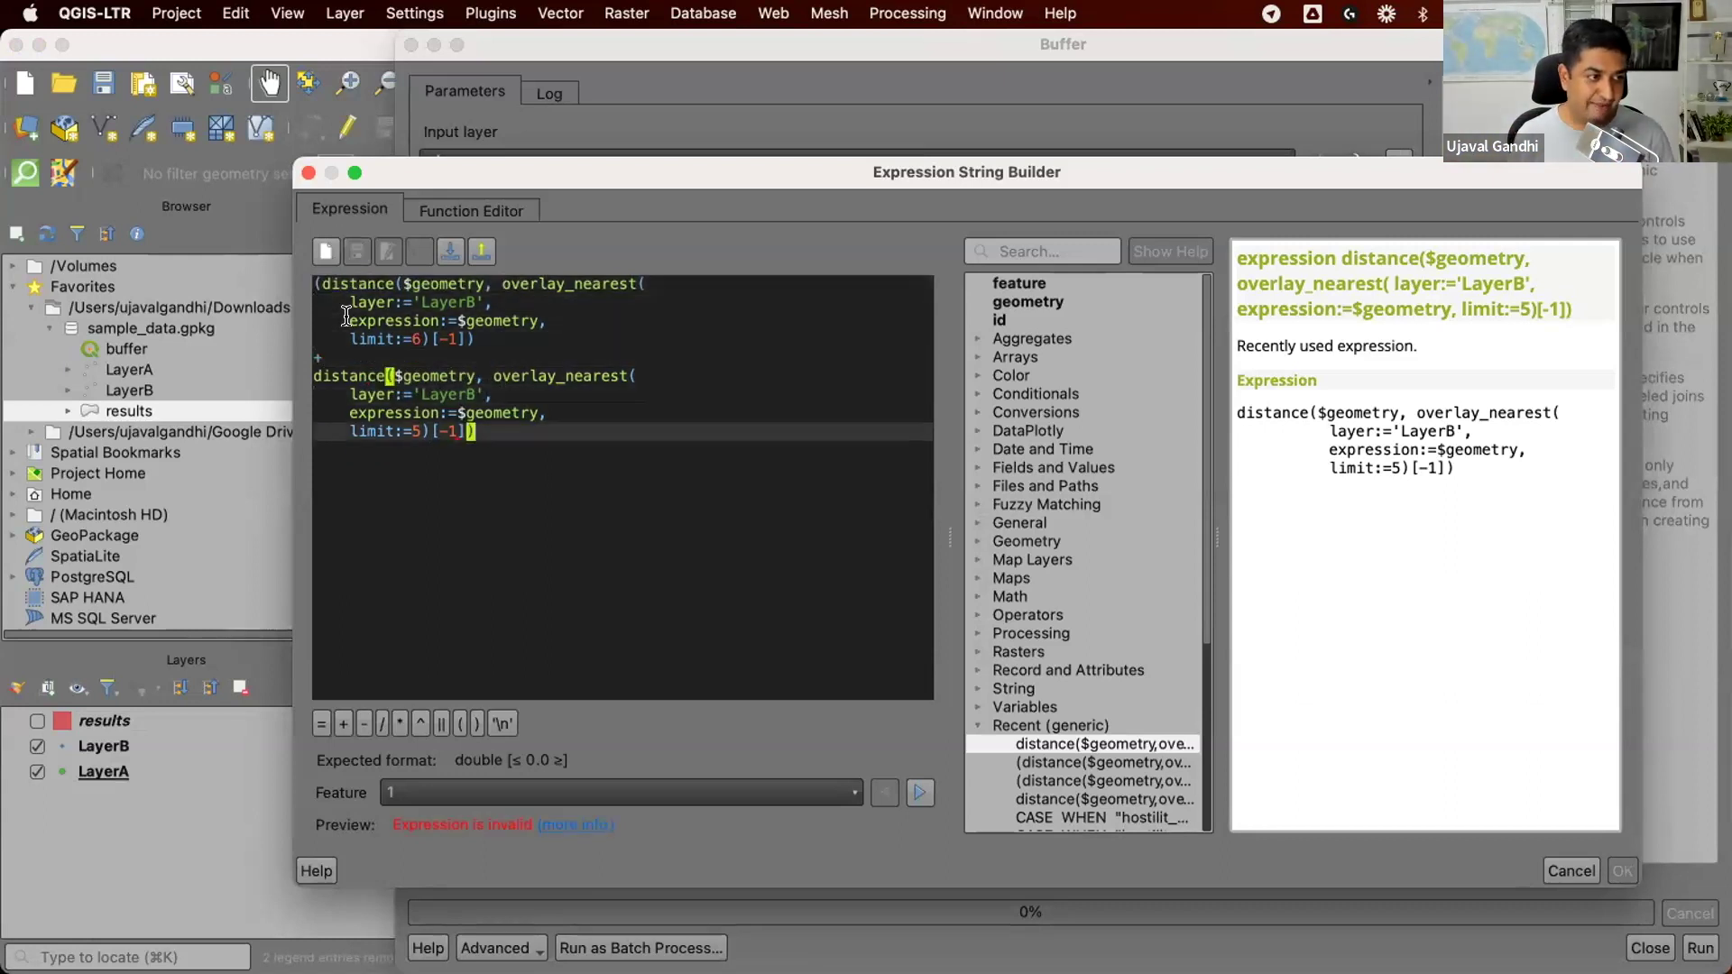
key(End)
text()/2)
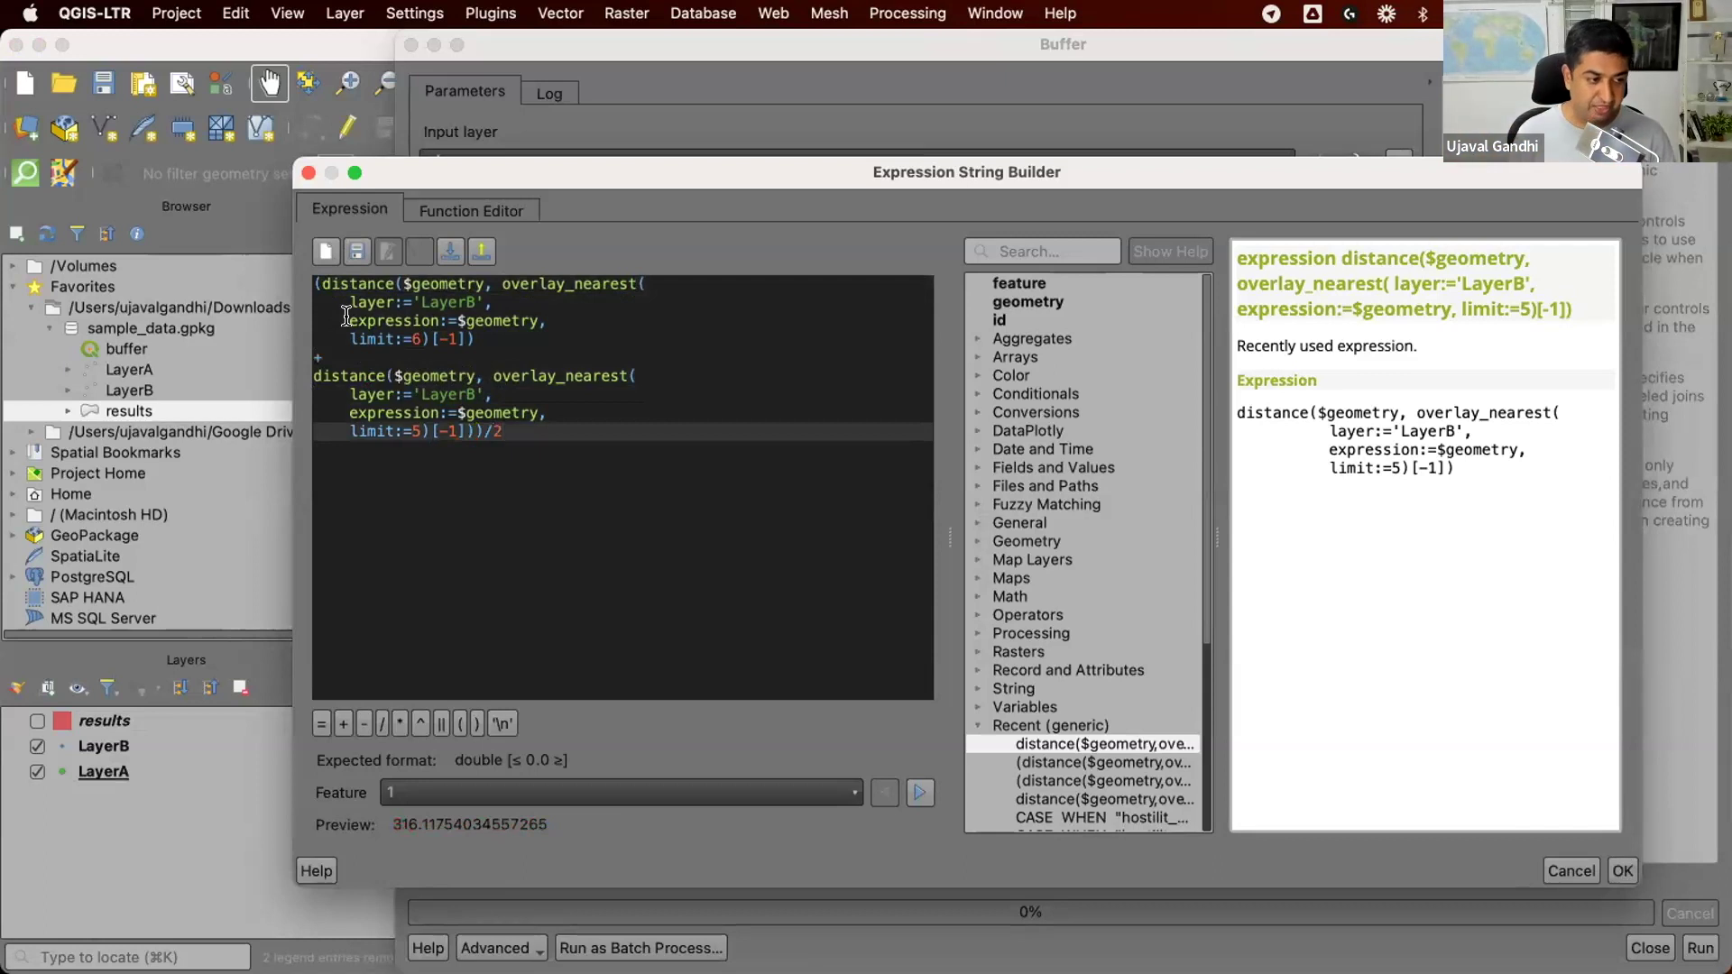
Step: Accept the expression, set Segments to 50, and run the buffer
click(1622, 871)
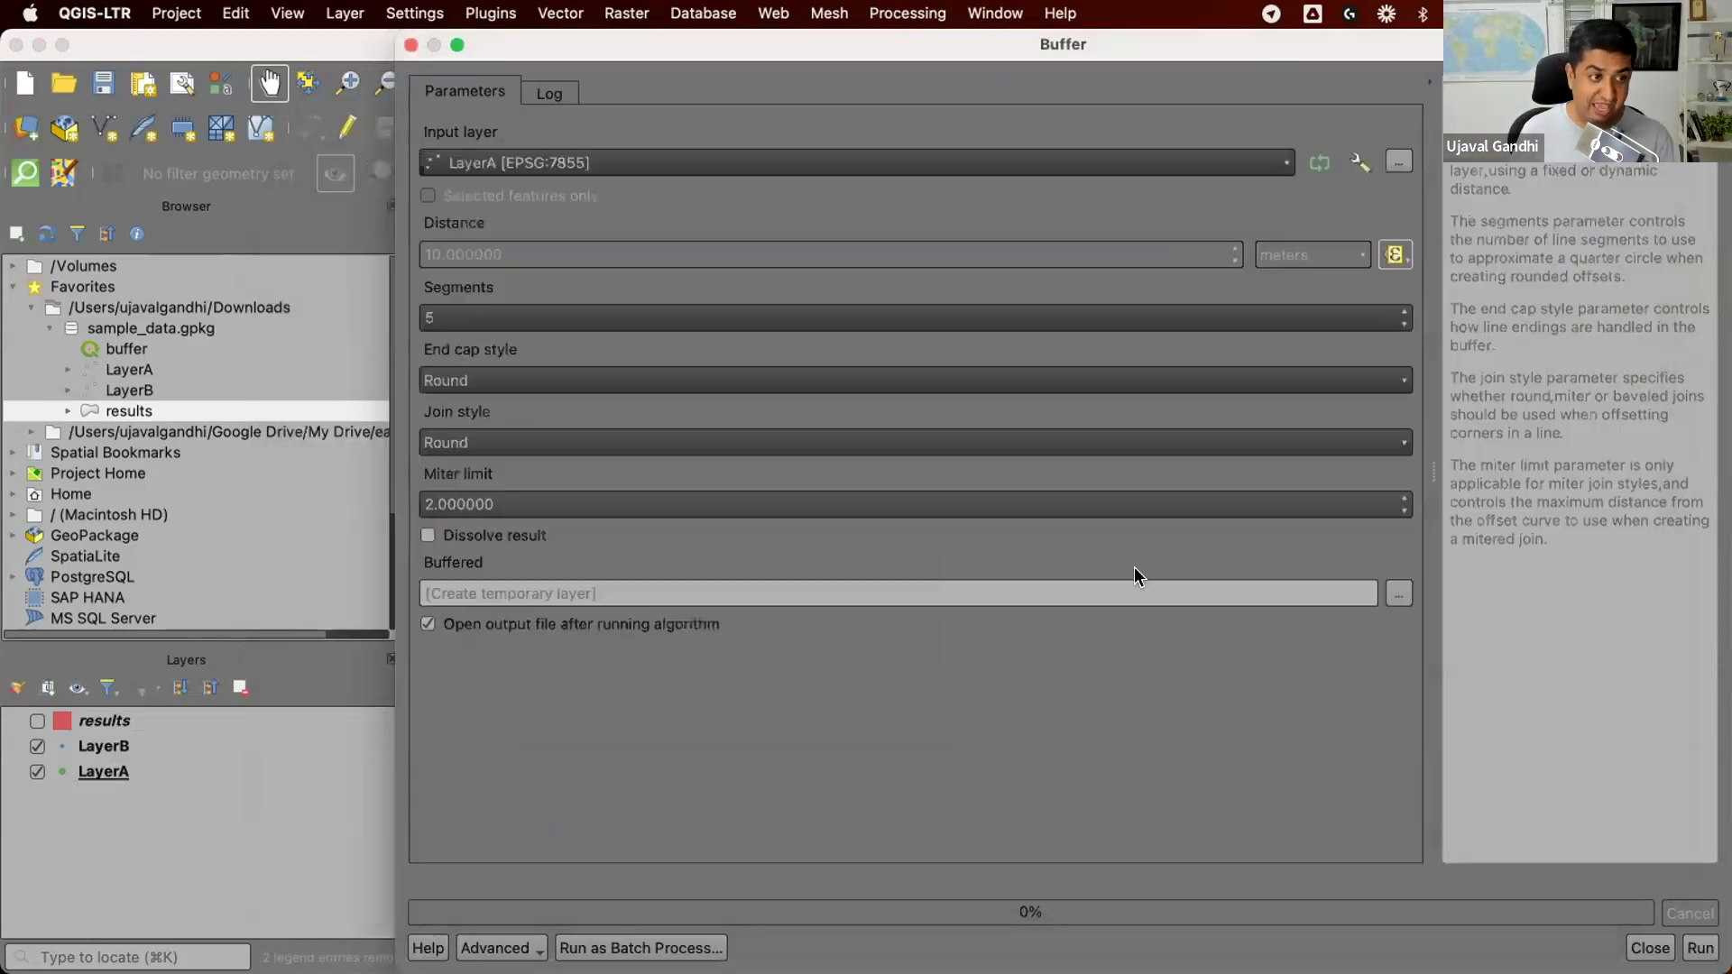
click(614, 318)
text(0)
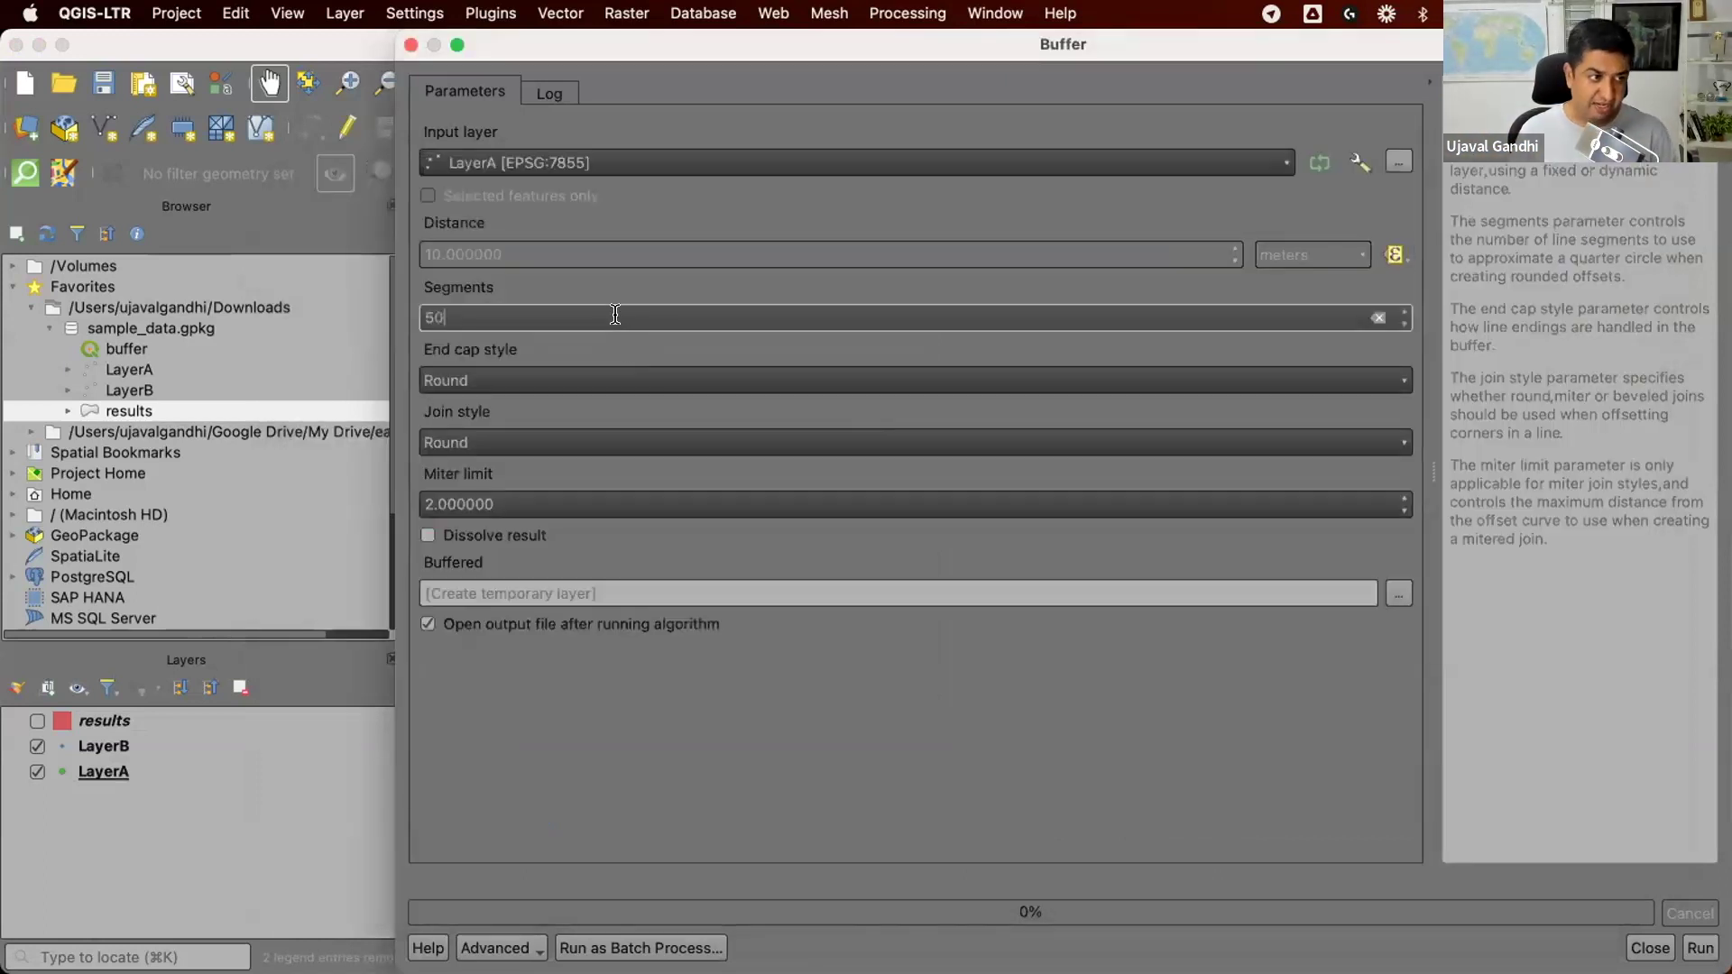
click(1700, 947)
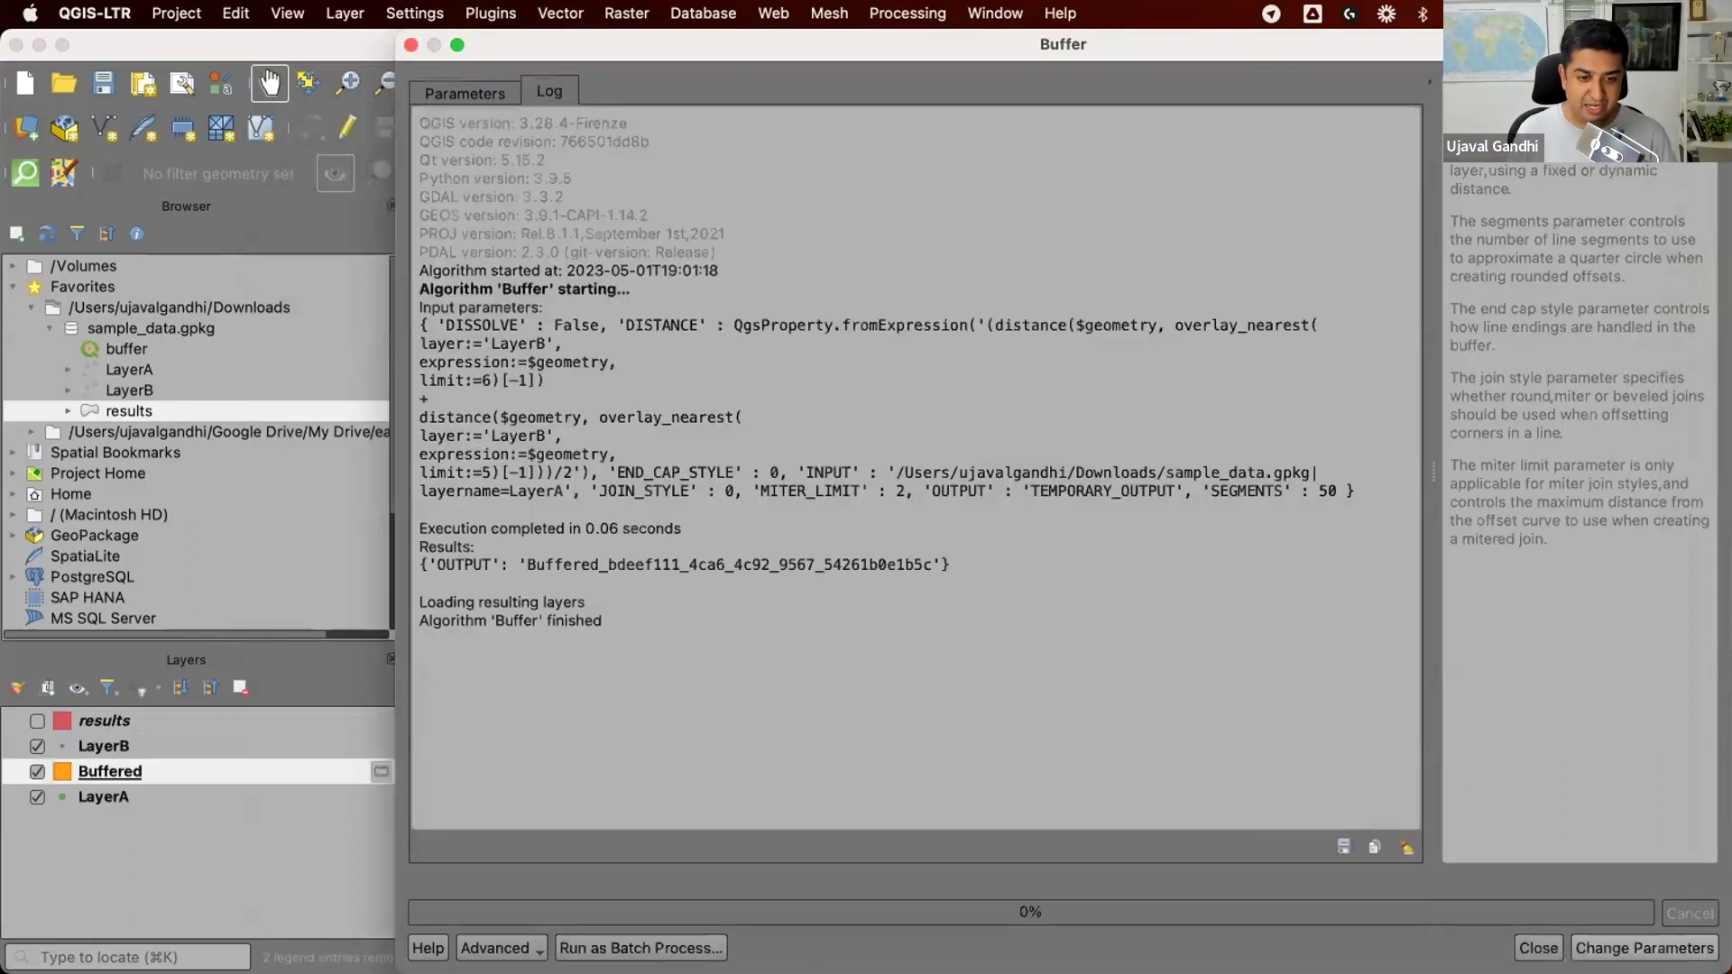
click(1539, 947)
Step: Zoom out the map to show the whole orange buffer circle among the LayerB points
scroll(776, 623, down, 2)
scroll(732, 611, up, 4)
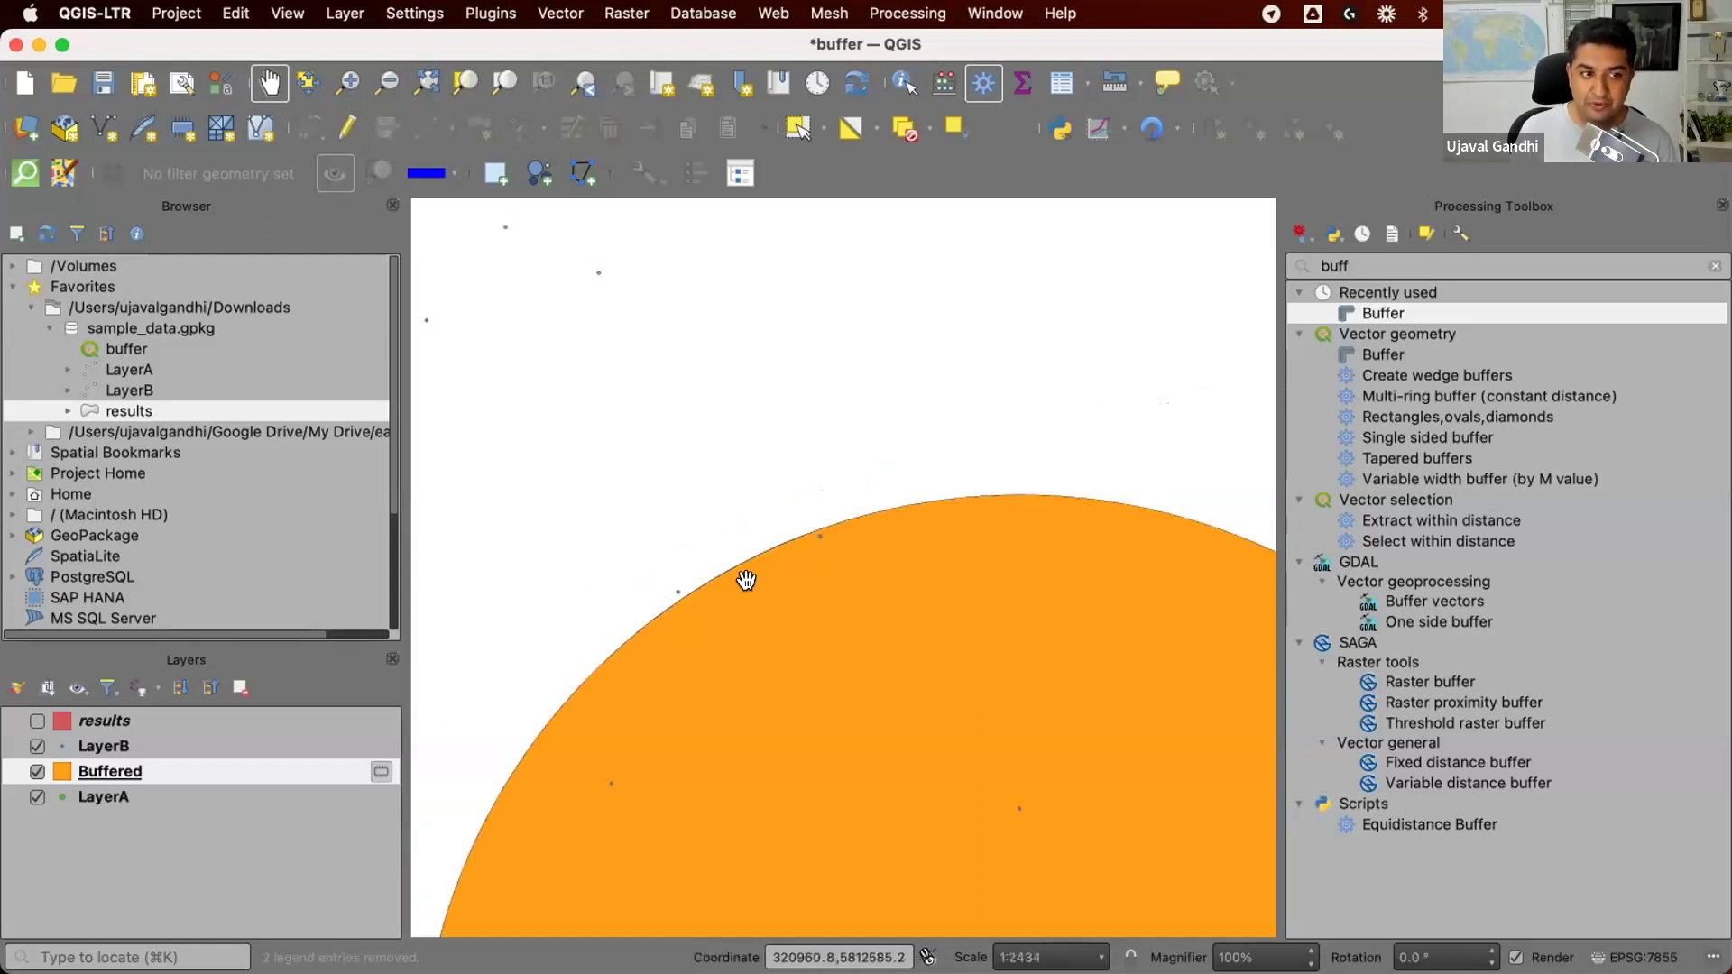
scroll(755, 591, down, 1)
scroll(779, 528, down, 1)
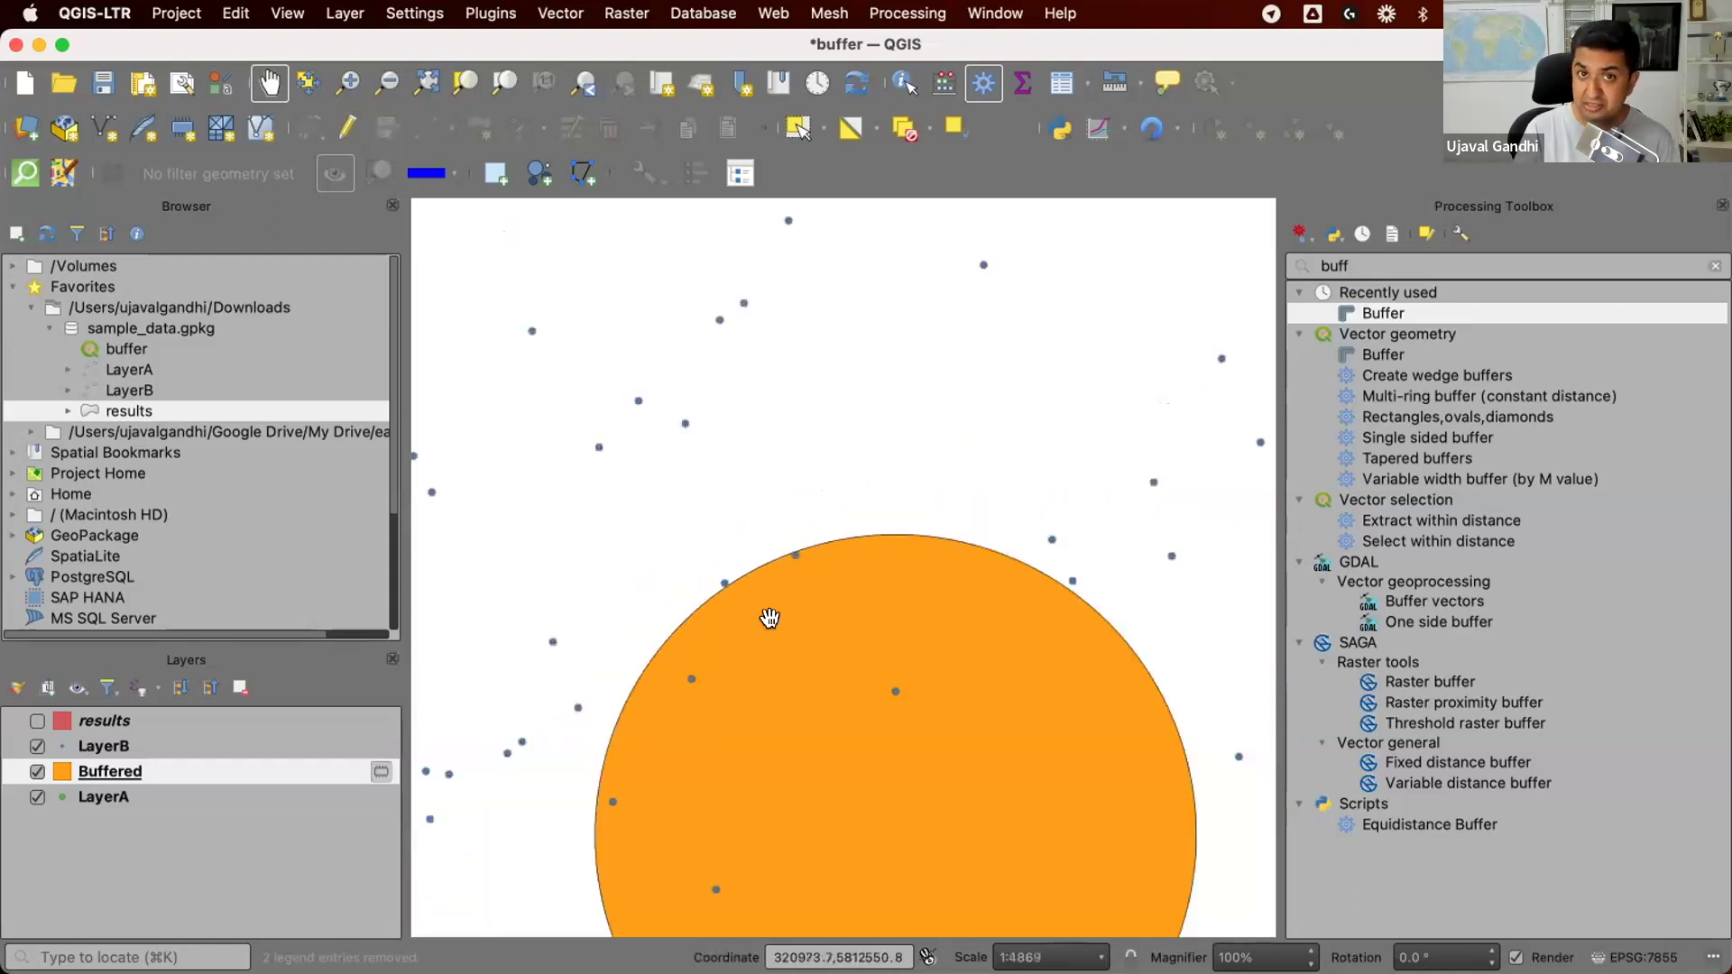